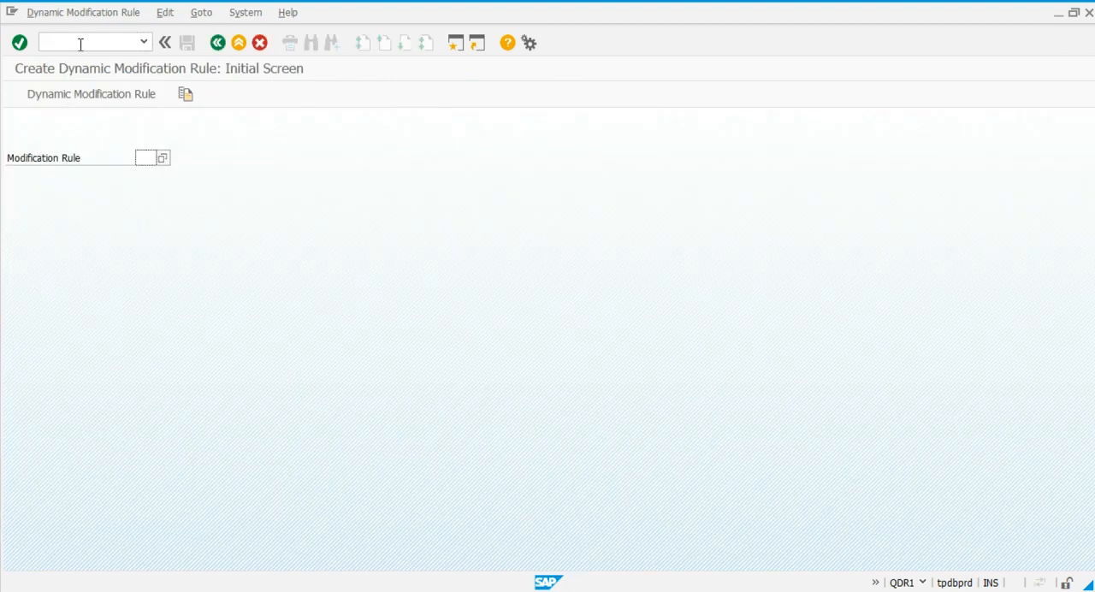
Create modification rule CM1 with the short text "Cement Inspection for strength_skip 2lot" and dynamic modification at lot creation.
{"action": "type", "text": "CM1"}
{"action": "key", "text": "Return"}
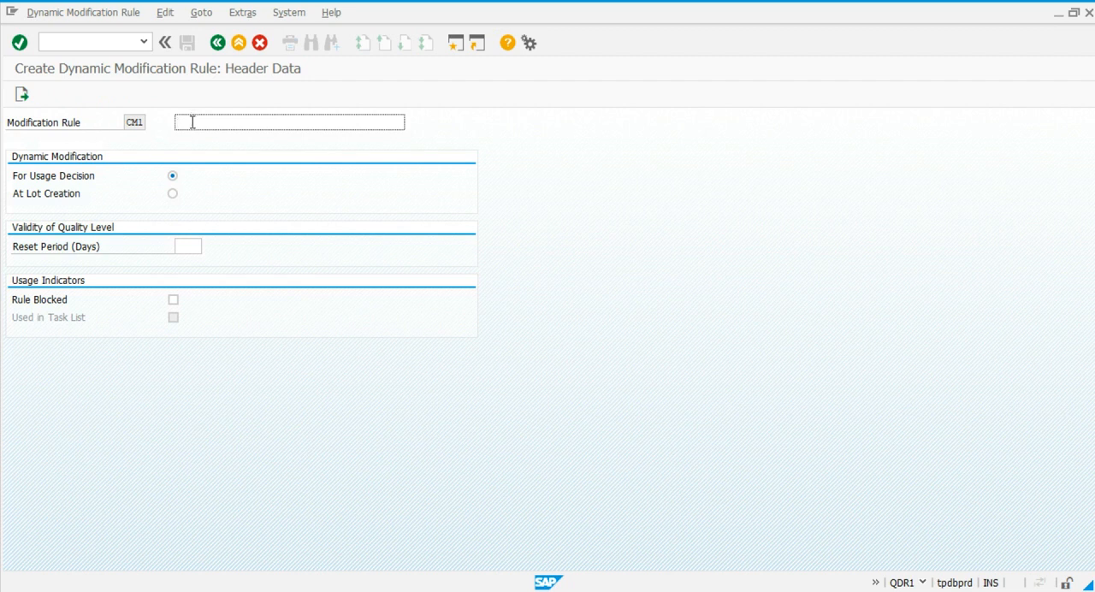
{"action": "type", "text": "C"}
{"action": "key", "text": "Down"}
{"action": "key", "text": "Return"}
{"action": "type", "text": "for strength"}
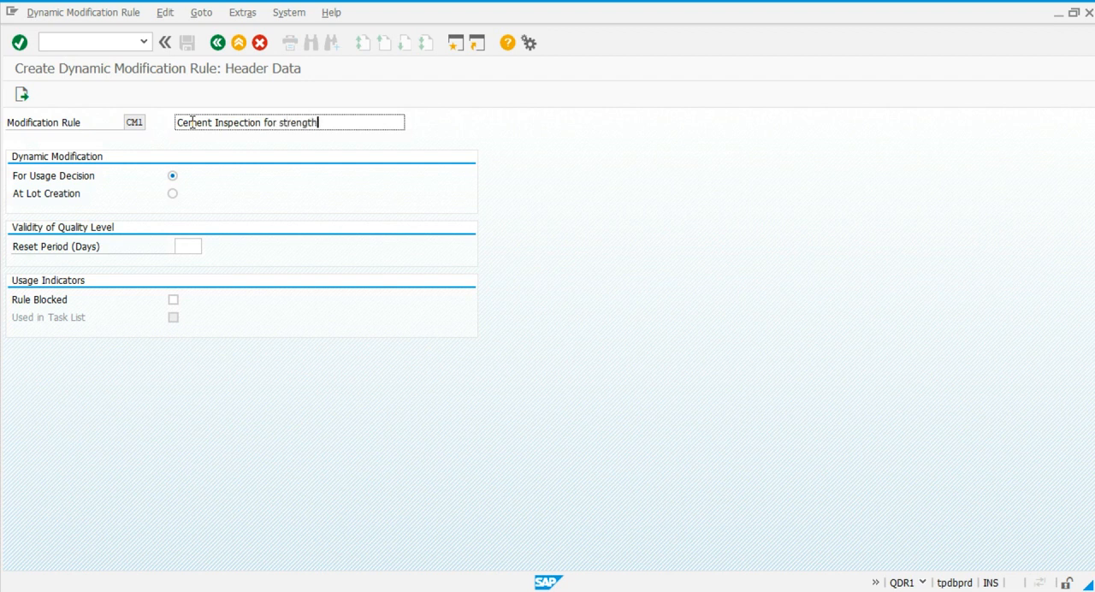
{"action": "type", "text": "_skip 2 lot"}
{"action": "left_click", "coordinate": [173, 195]}
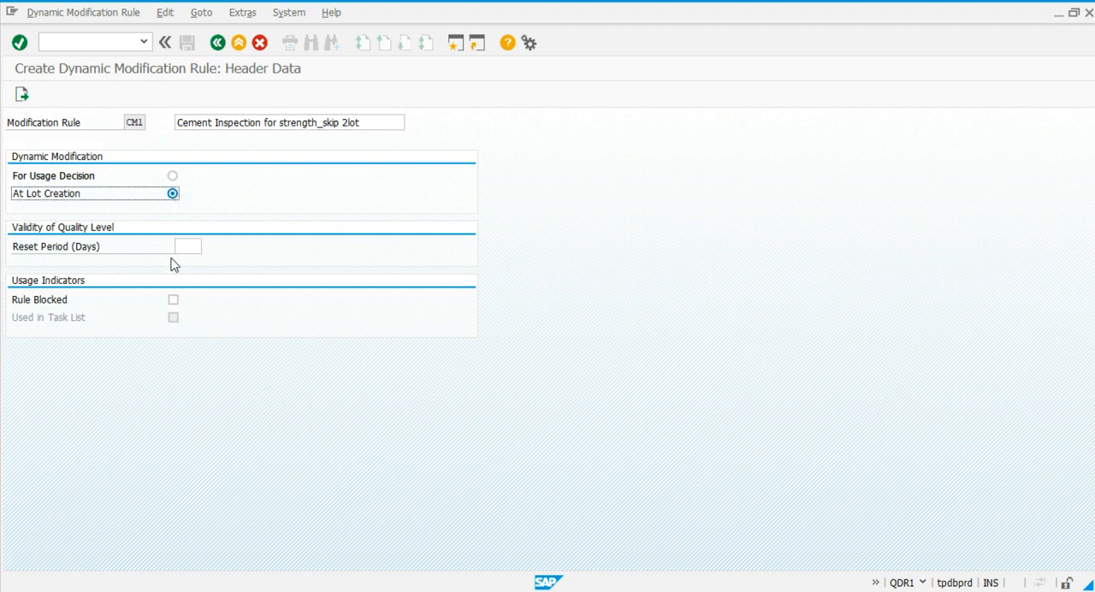
Add inspection stage 0010 to the rule as the initial stage with severity 004 and short text "Normal Inspection".
{"action": "left_click", "coordinate": [21, 97]}
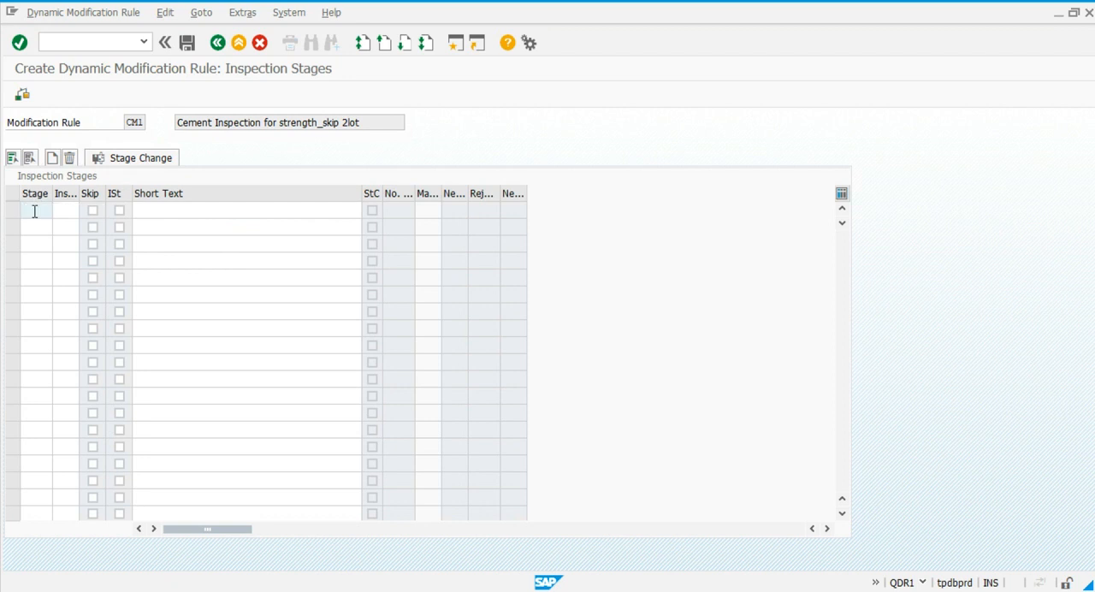
{"action": "left_click", "coordinate": [34, 211]}
{"action": "type", "text": "0010"}
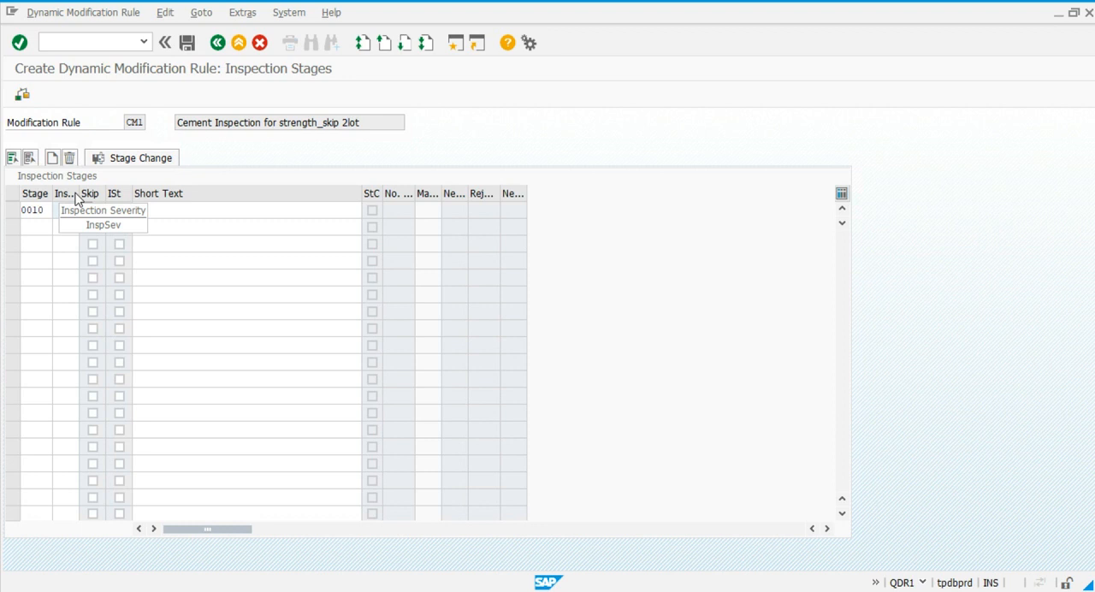
{"action": "left_click_drag", "start_coordinate": [78, 194], "coordinate": [141, 193]}
{"action": "left_click", "coordinate": [146, 212]}
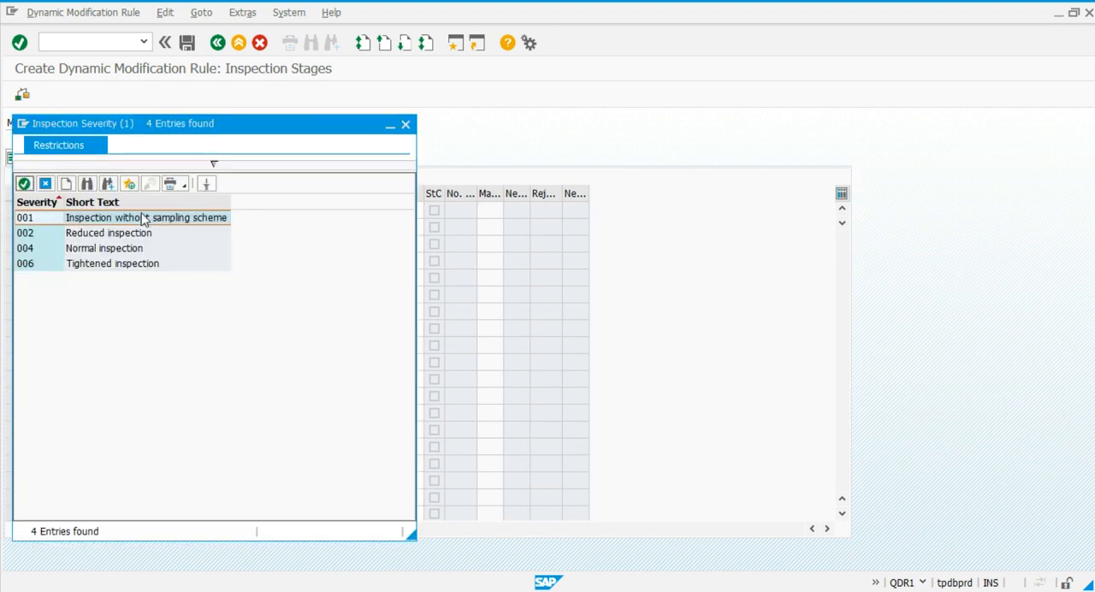
{"action": "double_click", "coordinate": [104, 248]}
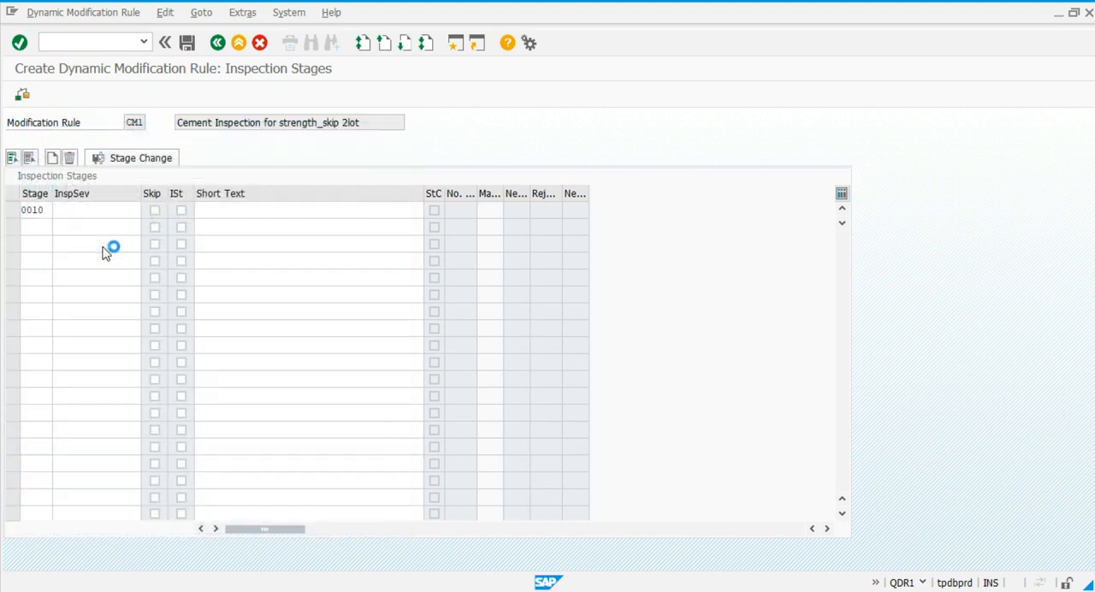
{"action": "left_click", "coordinate": [181, 210]}
{"action": "left_click", "coordinate": [217, 212]}
{"action": "type", "text": "Normal Inspection"}
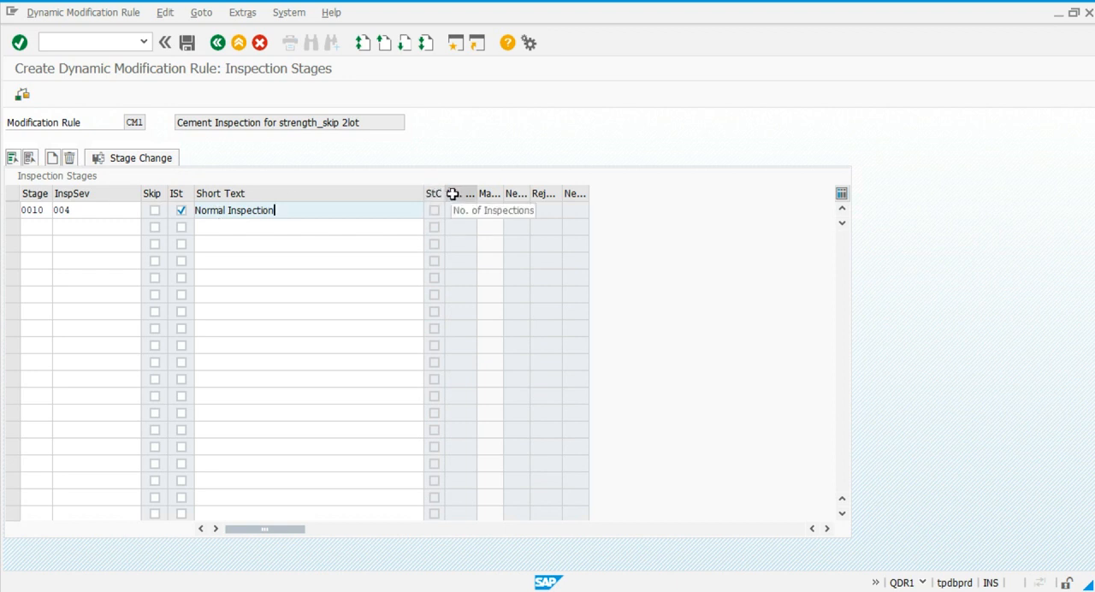
Widen the narrow stage-table columns from number of inspections to new inspection stage so their headings are readable.
{"action": "left_click_drag", "start_coordinate": [502, 195], "coordinate": [553, 197]}
{"action": "left_click_drag", "start_coordinate": [477, 195], "coordinate": [529, 201]}
{"action": "left_click_drag", "start_coordinate": [631, 195], "coordinate": [786, 195]}
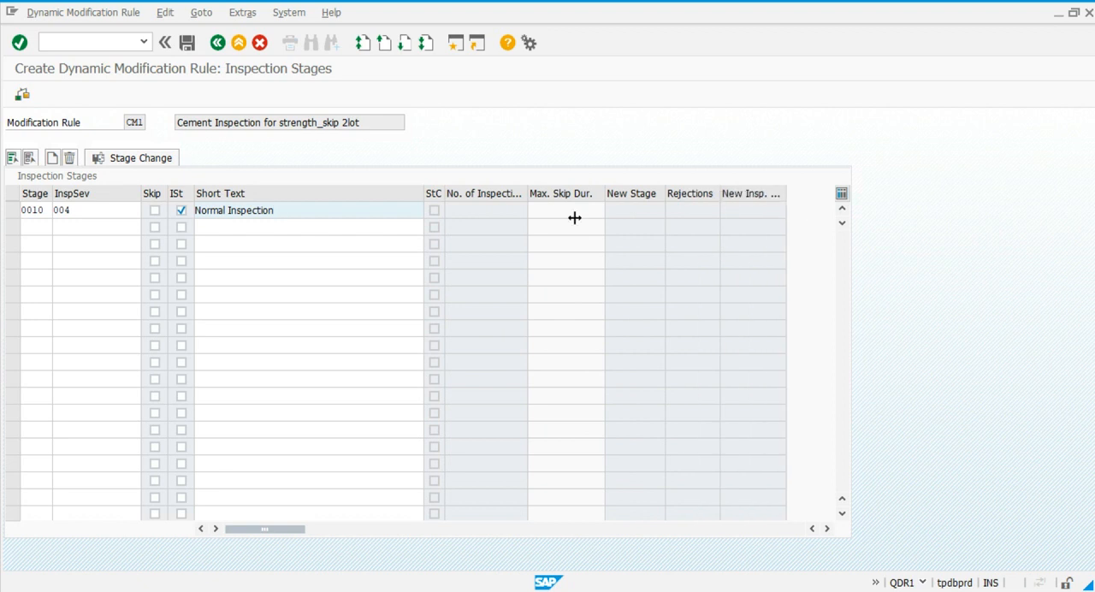
Add inspection stage 0020 as a skip stage with the short text "Skip 2 stage".
{"action": "left_click", "coordinate": [34, 226]}
{"action": "type", "text": "0020"}
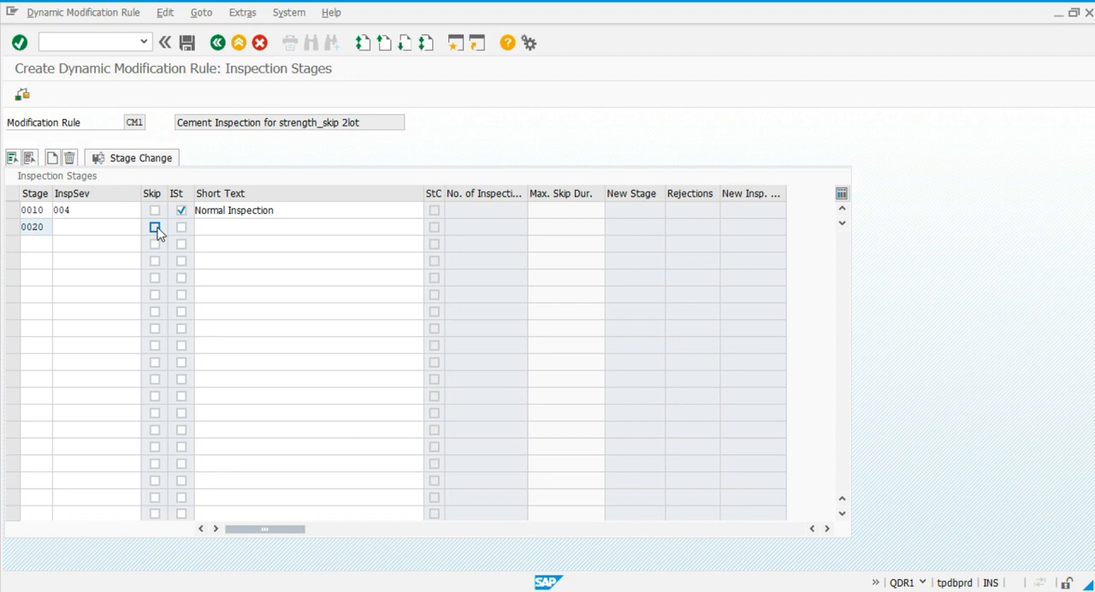
{"action": "left_click", "coordinate": [154, 227]}
{"action": "left_click", "coordinate": [216, 229]}
{"action": "type", "text": "Skip"}
{"action": "key", "text": "Down"}
{"action": "key", "text": "Return"}
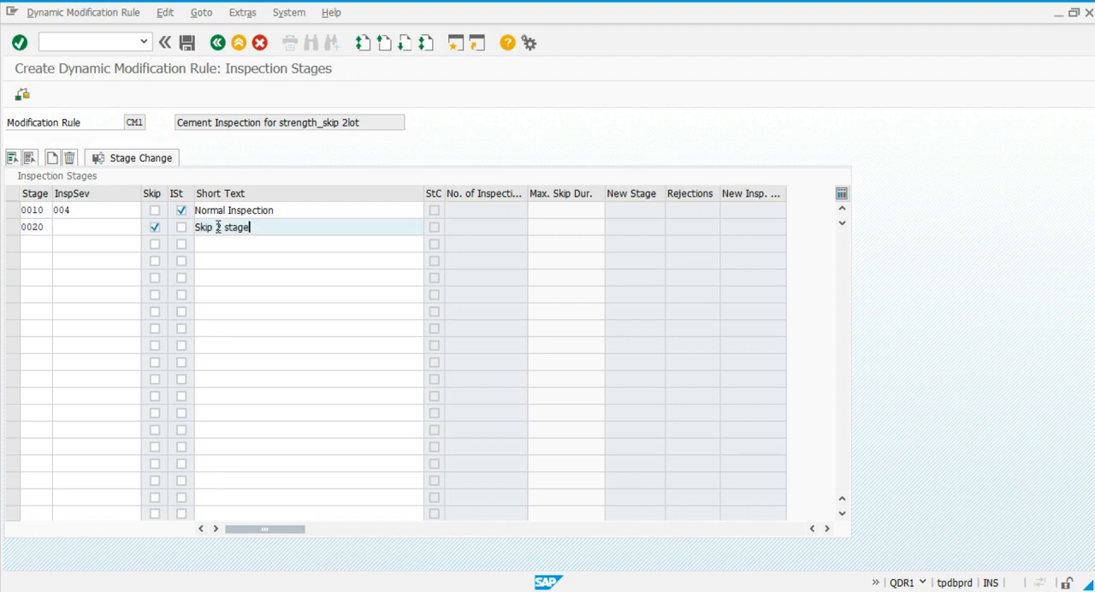
Define the stage change for stage 10: new stage 20 after 1 OK inspection, new stage 10 after 1 rejection.
{"action": "left_click", "coordinate": [434, 211]}
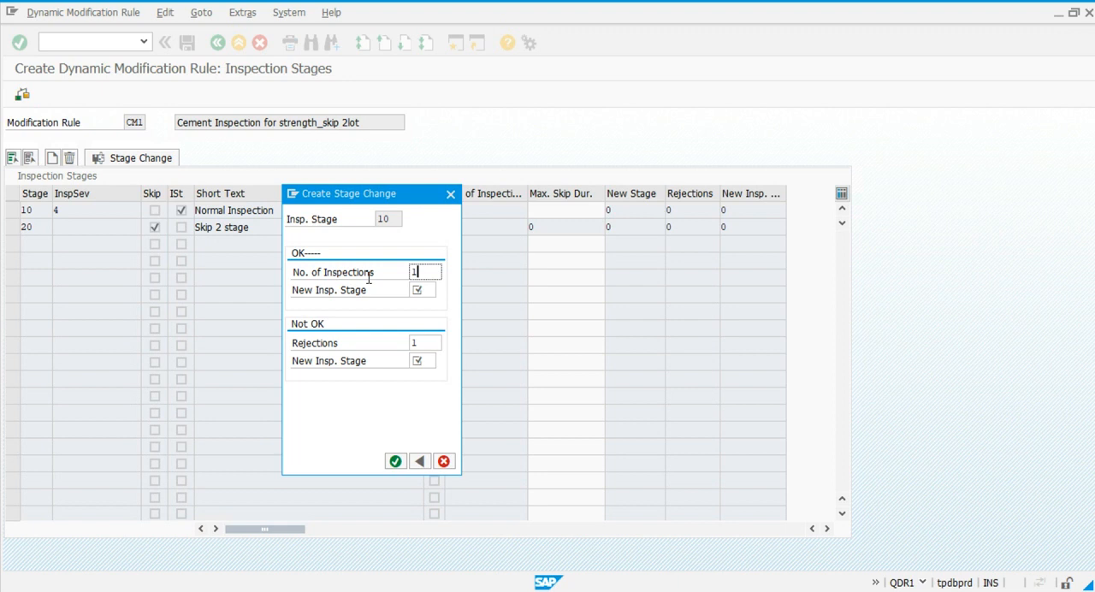
{"action": "key", "text": "Tab"}
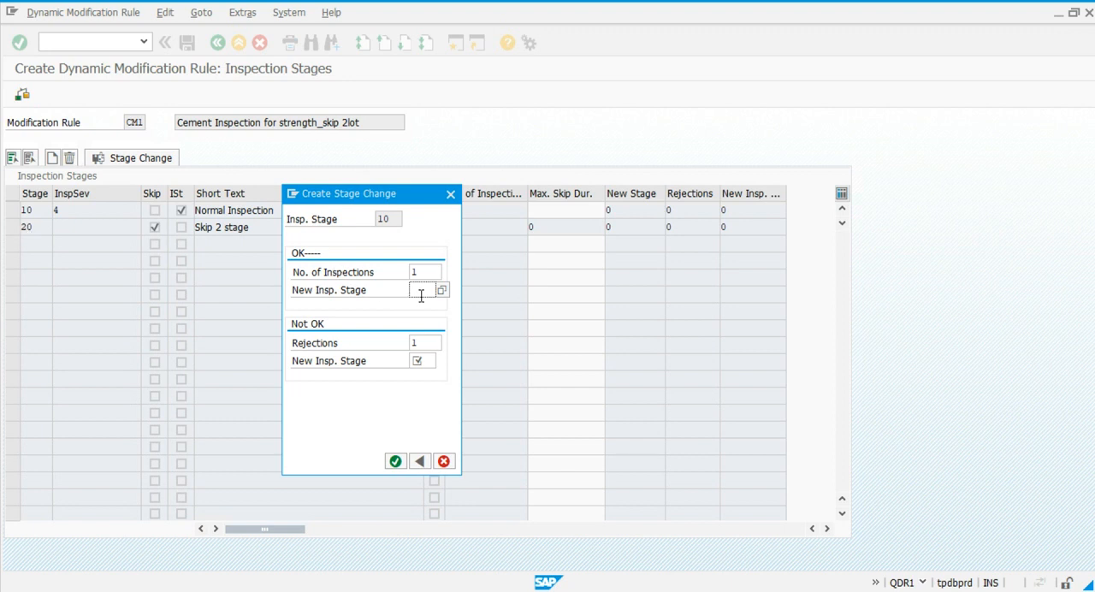
{"action": "type", "text": "20"}
{"action": "left_click", "coordinate": [435, 345]}
{"action": "left_click", "coordinate": [423, 359]}
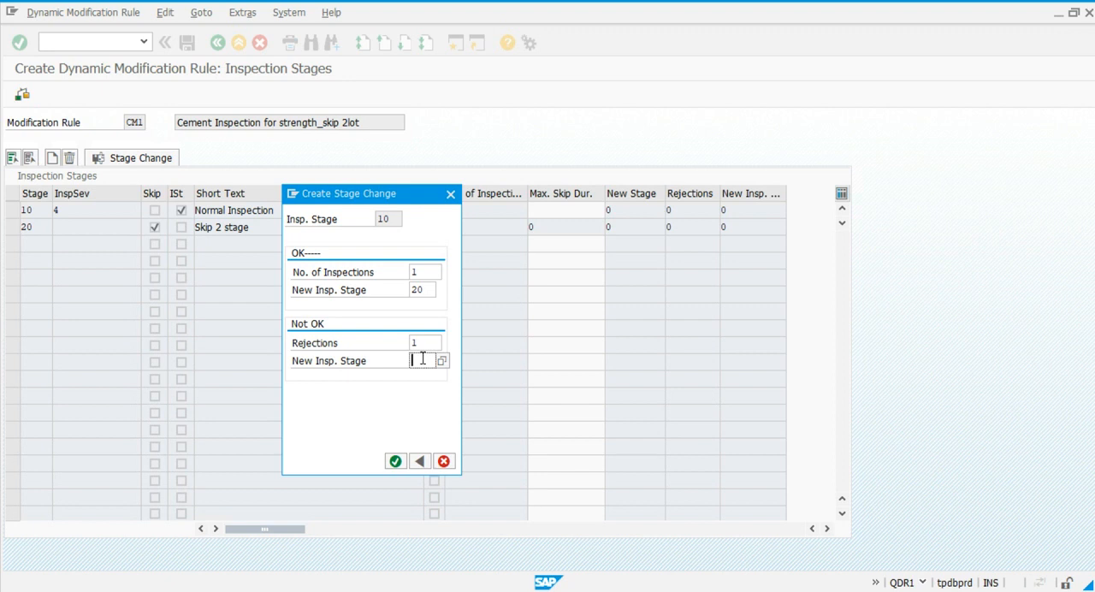
{"action": "type", "text": "10"}
{"action": "key", "text": "Return"}
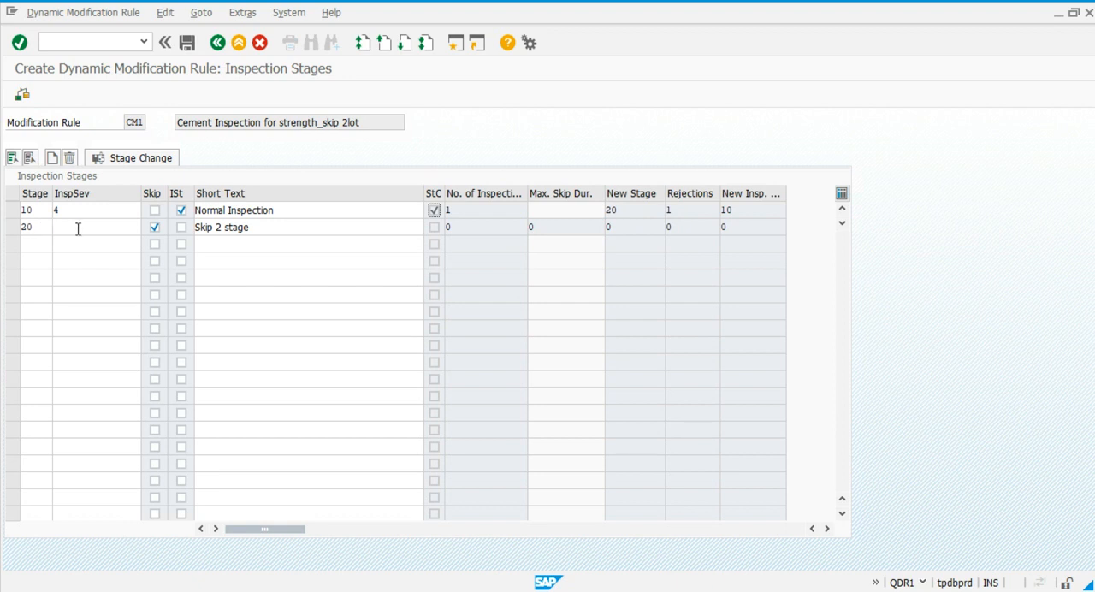
Define stage 20's change with 2 skips and new stage 10 for both OK and not OK, and save the rule.
{"action": "double_click", "coordinate": [461, 229]}
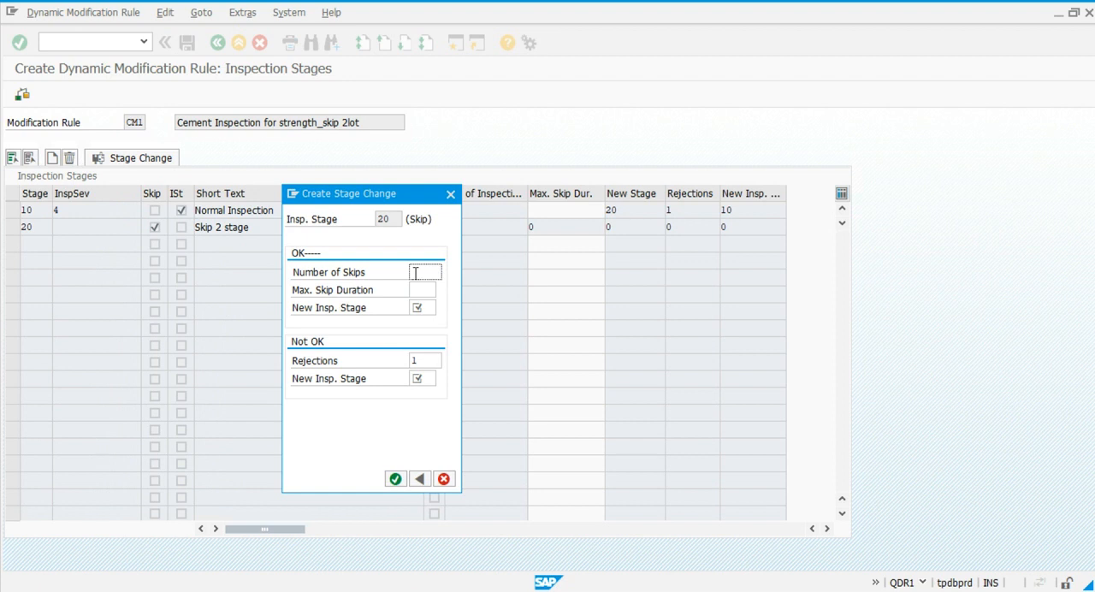
{"action": "type", "text": "2"}
{"action": "left_click", "coordinate": [424, 308]}
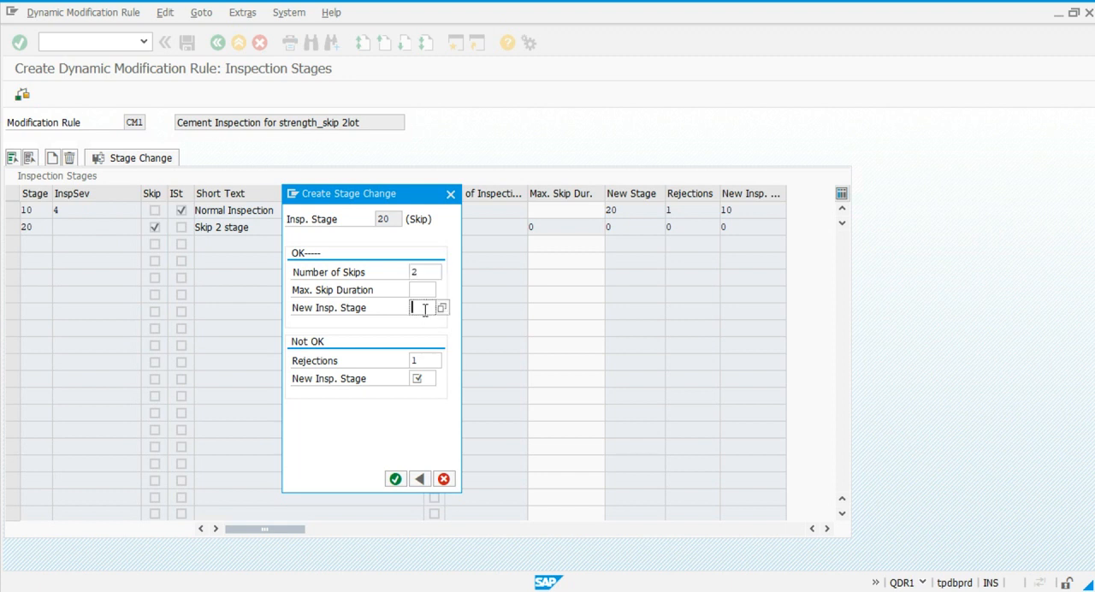
{"action": "type", "text": "10"}
{"action": "left_click", "coordinate": [420, 380]}
{"action": "type", "text": "10"}
{"action": "left_click", "coordinate": [395, 479]}
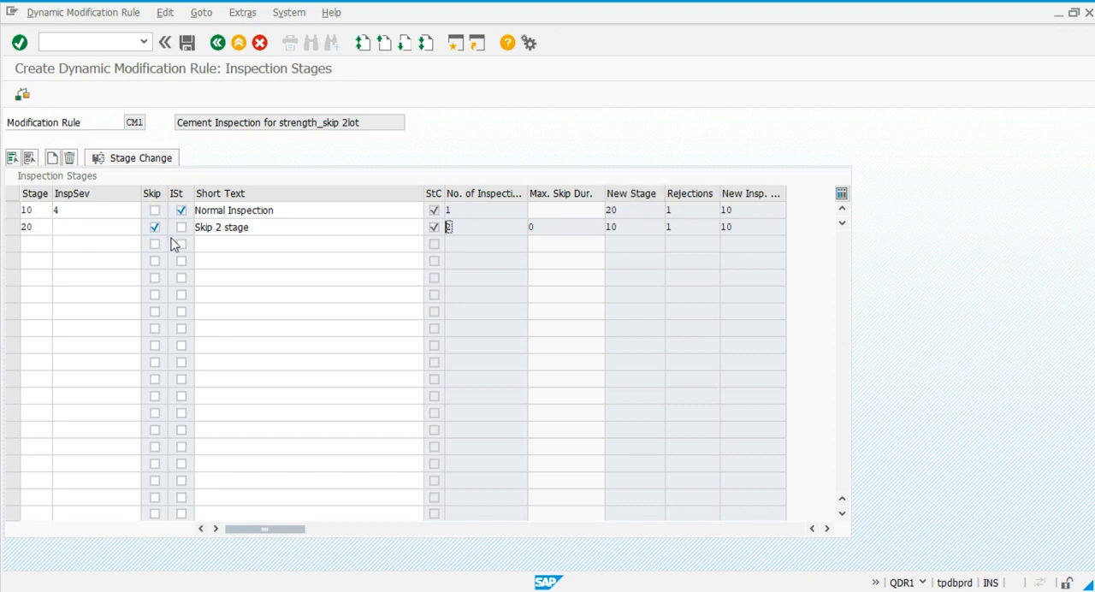
{"action": "left_click", "coordinate": [446, 227]}
{"action": "left_click", "coordinate": [188, 47]}
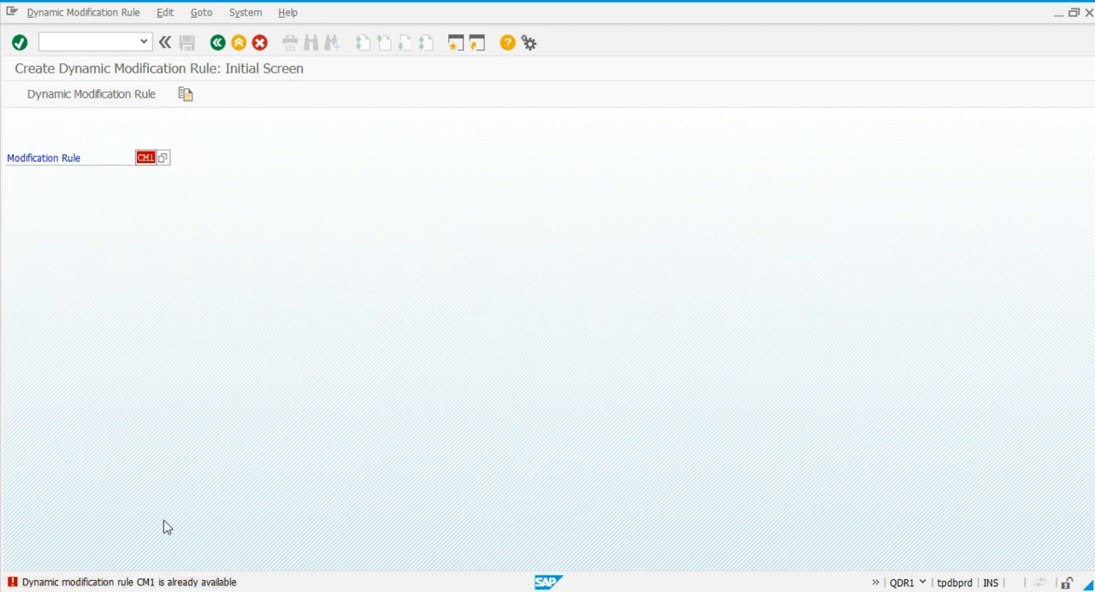
Reopen modification rule CM1 for changing and check the reset period in its header data.
{"action": "left_click", "coordinate": [72, 17]}
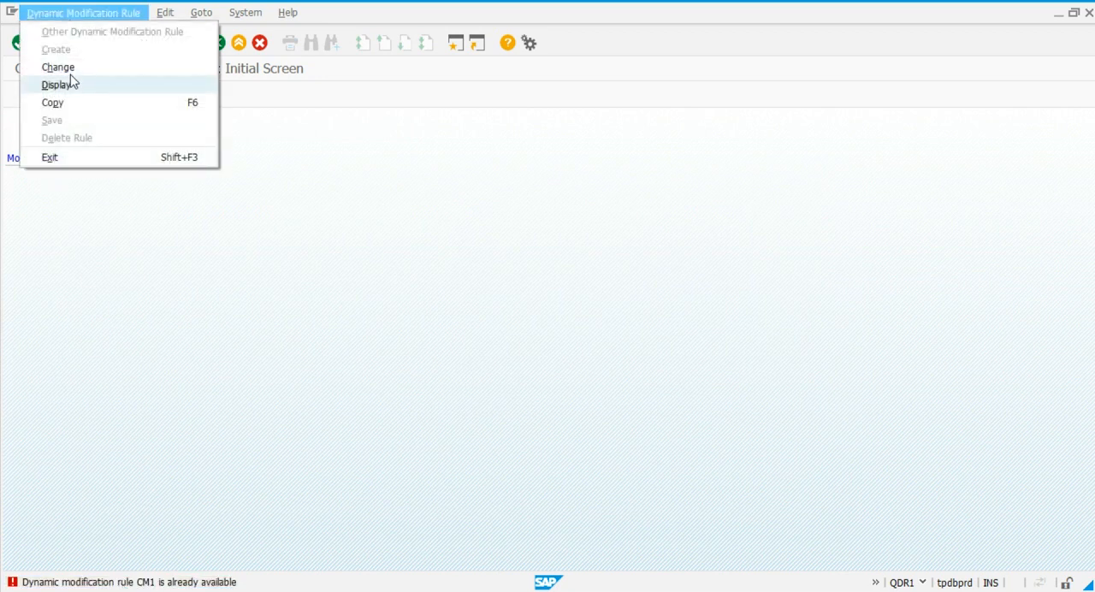
{"action": "left_click", "coordinate": [58, 67]}
{"action": "key", "text": "Return"}
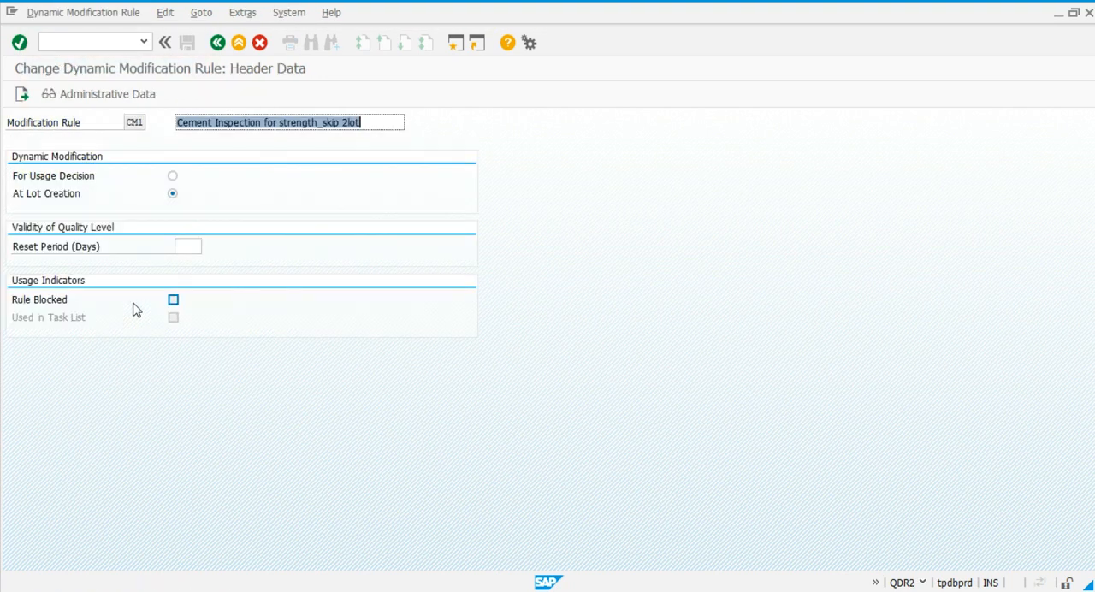
{"action": "left_click", "coordinate": [189, 246]}
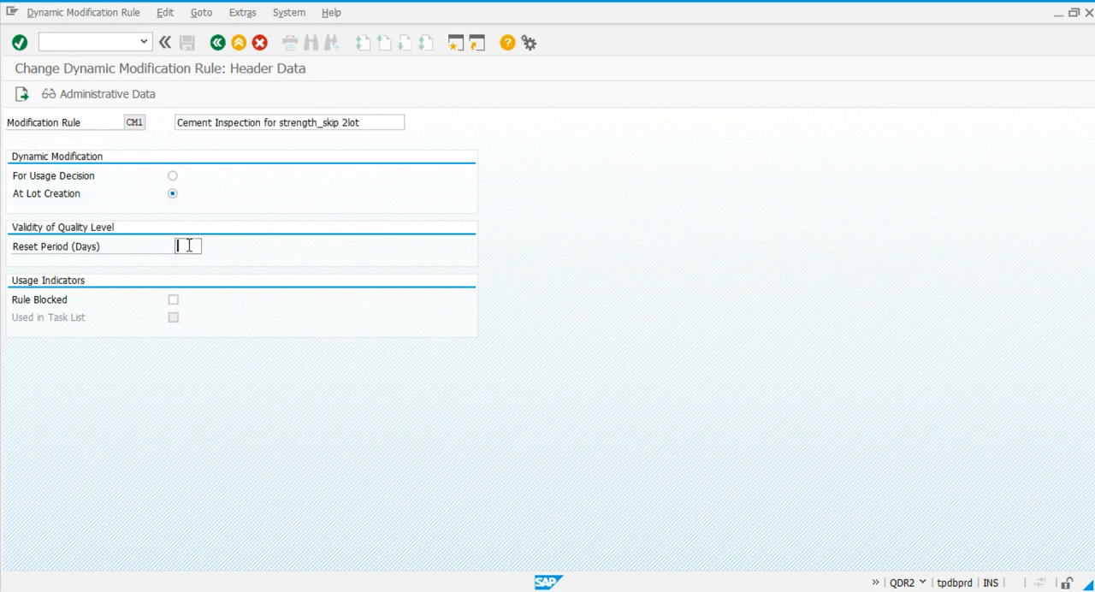
{"action": "type", "text": "1"}
Open material 11000059 for changing with transaction MM02, using plant 1107 and storage location 1000.
{"action": "left_click", "coordinate": [112, 42]}
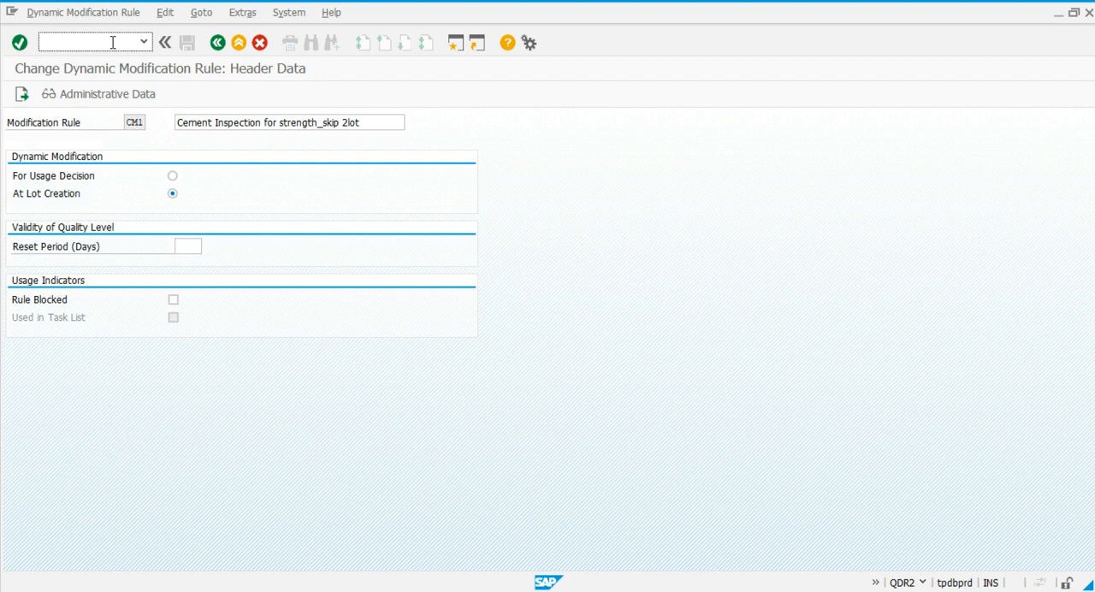
{"action": "type", "text": "/nmm02"}
{"action": "key", "text": "Return"}
{"action": "key", "text": "Down"}
{"action": "key", "text": "Return"}
{"action": "key", "text": "Return"}
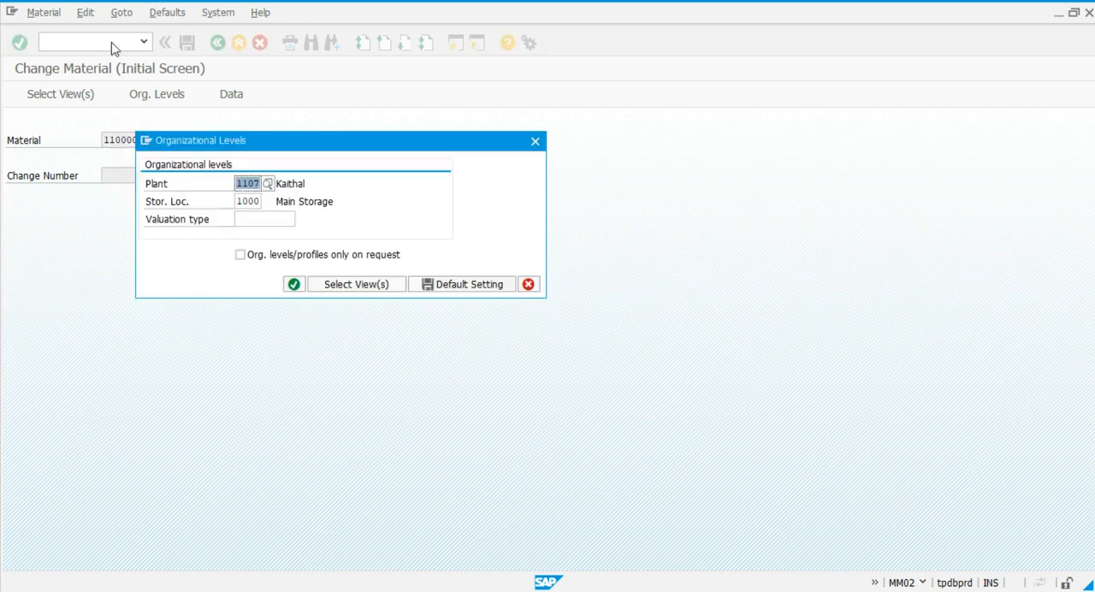
{"action": "left_click", "coordinate": [294, 284]}
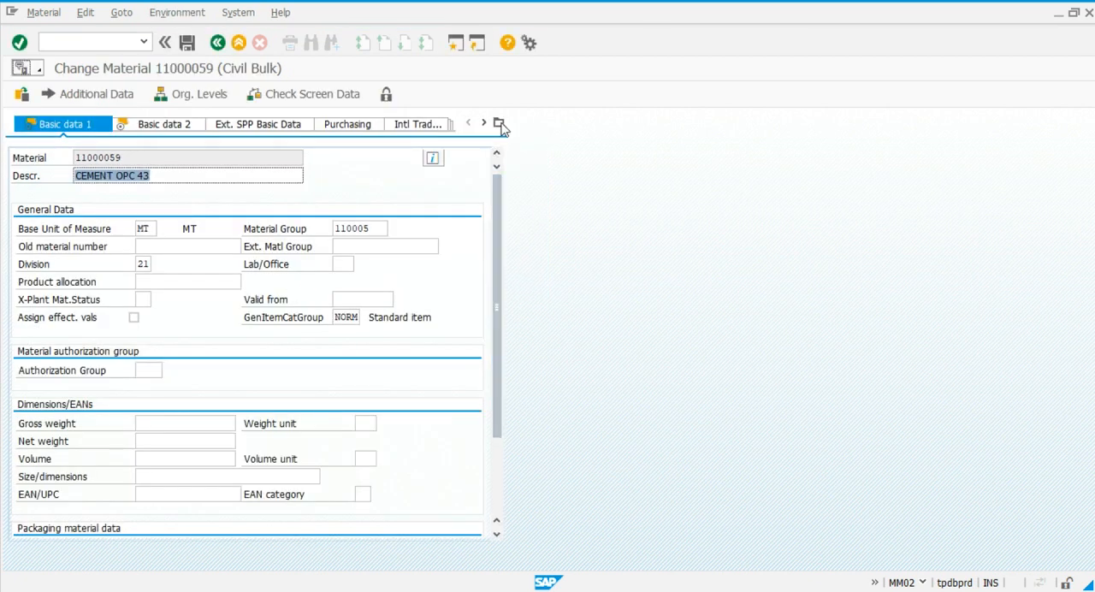
Look up the dynamic modification rules available for inspection type 01 in the material's quality management inspection setup, and close the setup.
{"action": "left_click", "coordinate": [500, 125]}
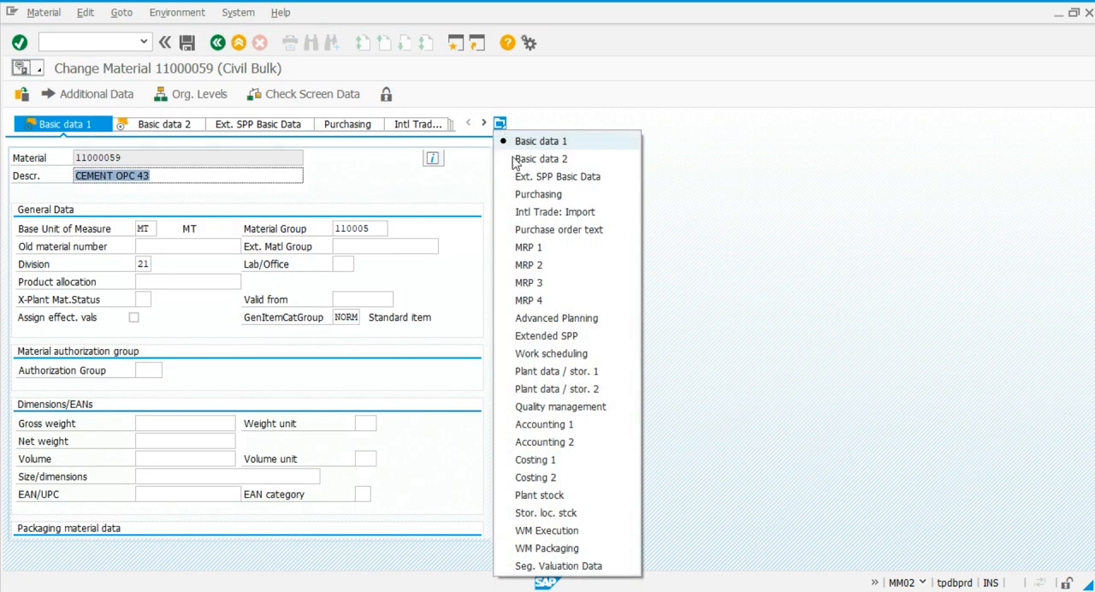
{"action": "left_click", "coordinate": [564, 407]}
{"action": "left_click", "coordinate": [425, 313]}
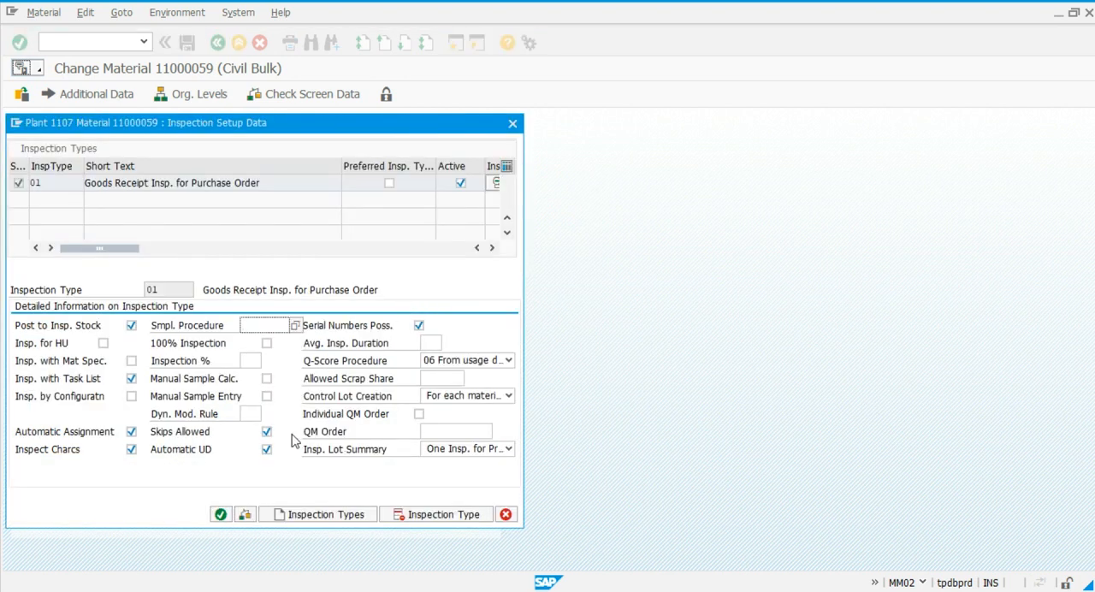
{"action": "left_click", "coordinate": [246, 413]}
{"action": "left_click", "coordinate": [267, 414]}
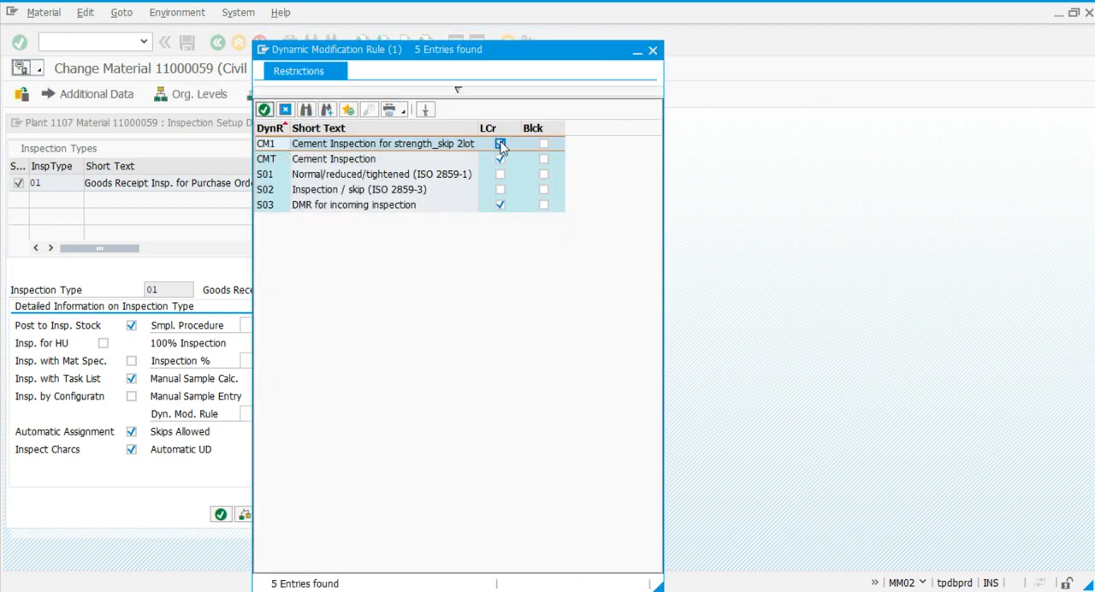
{"action": "left_click", "coordinate": [653, 52]}
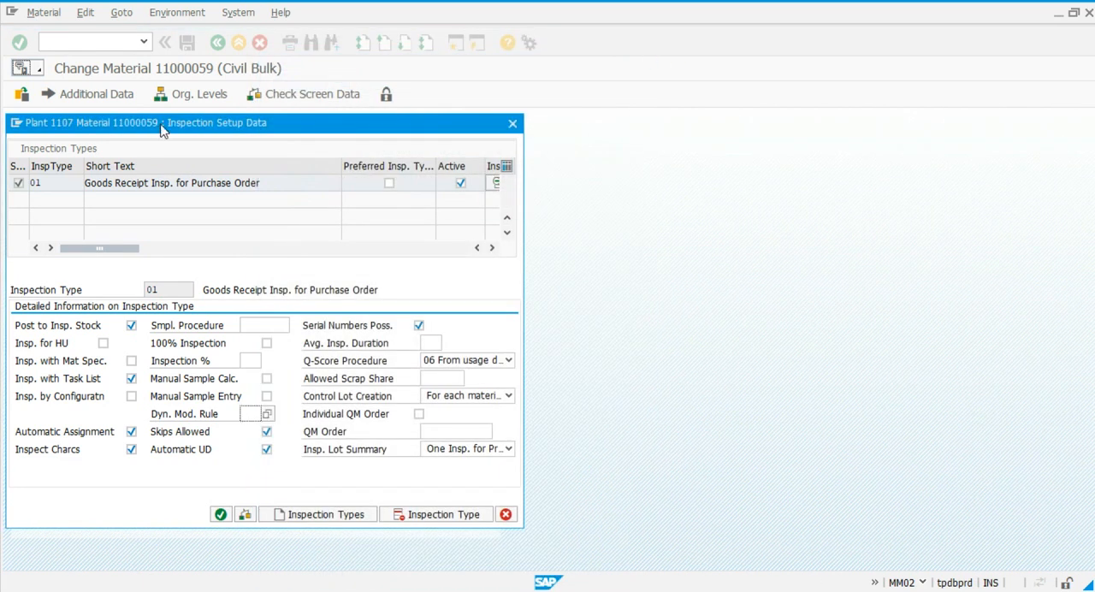
{"action": "left_click", "coordinate": [512, 122]}
Open the inspection plan for material 11000059 and plant 1107 with transaction QP02 and go to the modification rule in its header details.
{"action": "type", "text": "/nqp02"}
{"action": "key", "text": "Return"}
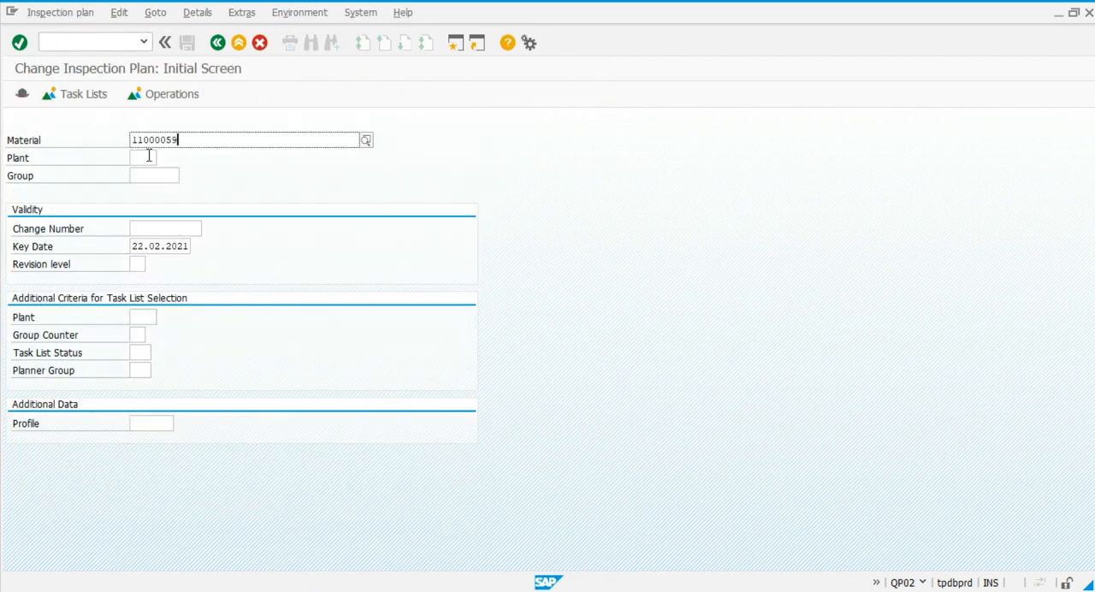
{"action": "left_click", "coordinate": [143, 159]}
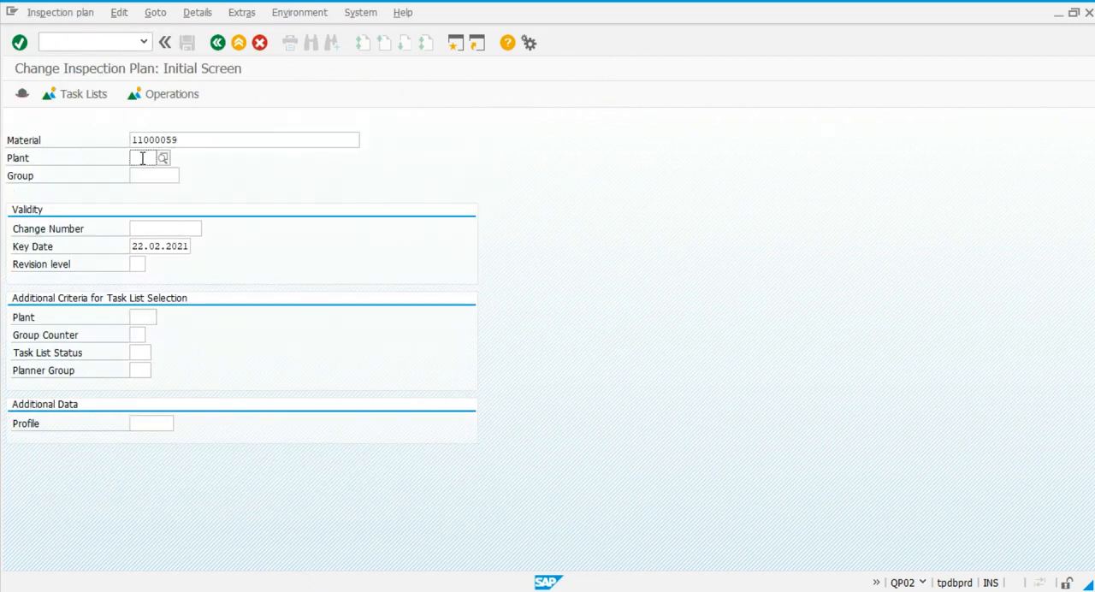
{"action": "type", "text": "1107"}
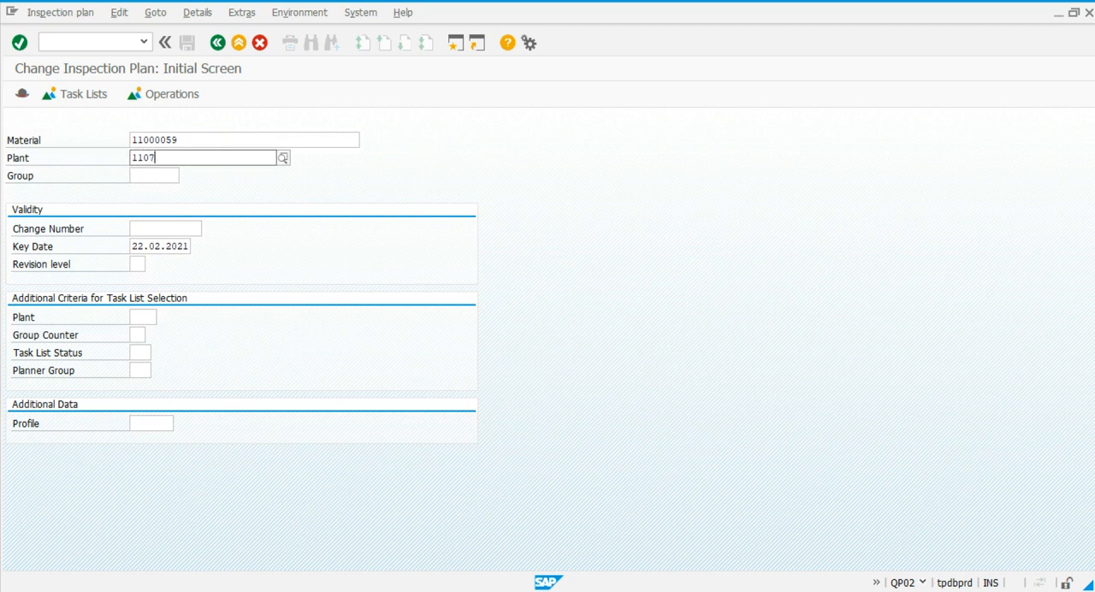
{"action": "key", "text": "Return"}
{"action": "left_click", "coordinate": [73, 94]}
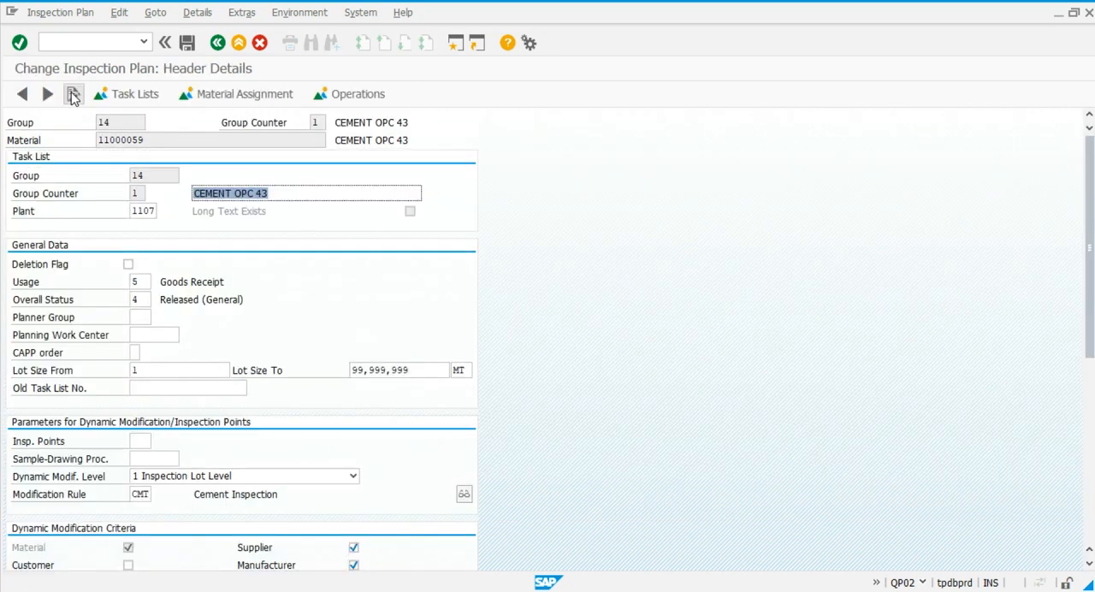
{"action": "scroll", "coordinate": [200, 435], "scroll_direction": "down", "scroll_amount": 1}
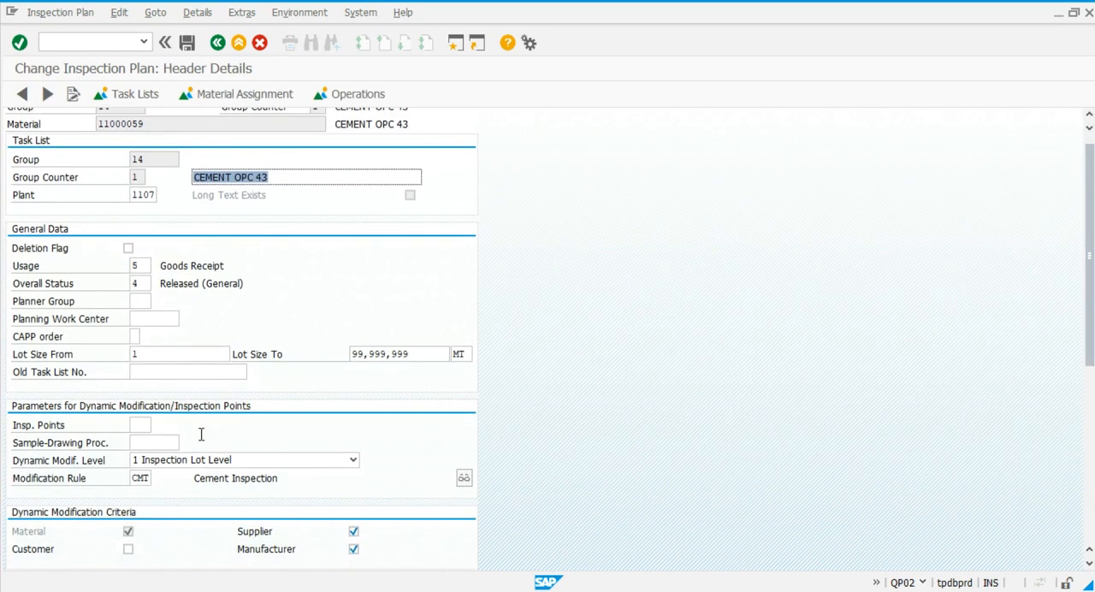
Look up the dynamic modification rules available for the inspection plan header and close the list.
{"action": "left_click", "coordinate": [149, 479]}
{"action": "left_click", "coordinate": [155, 478]}
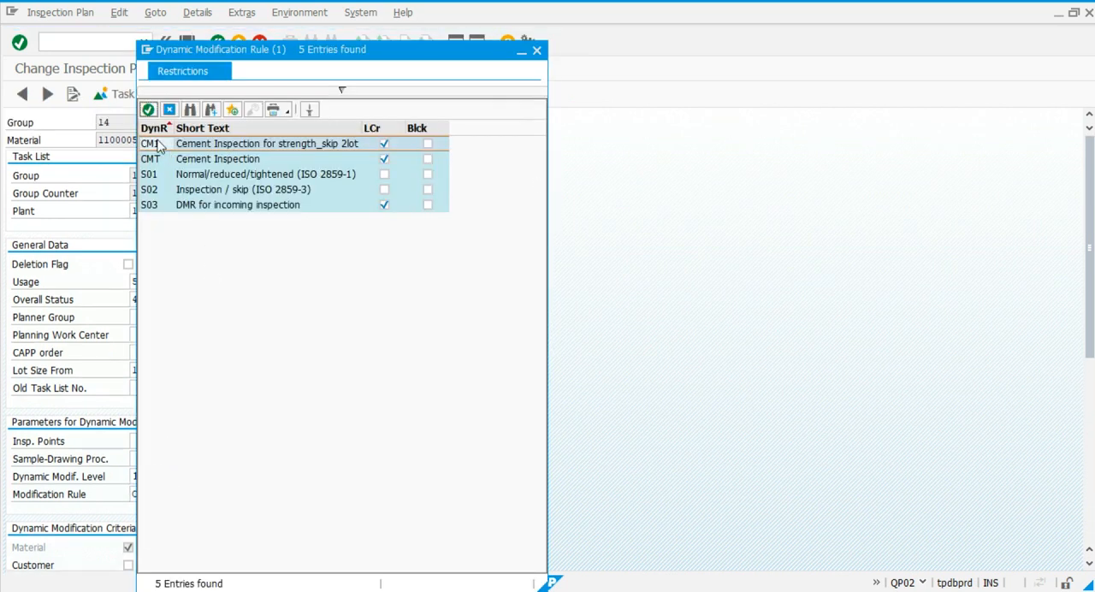
{"action": "key", "text": "Escape"}
Open the inspection characteristics of operation 0010, widen the Modification Rule column to check it, and save the inspection plan.
{"action": "left_click", "coordinate": [355, 94]}
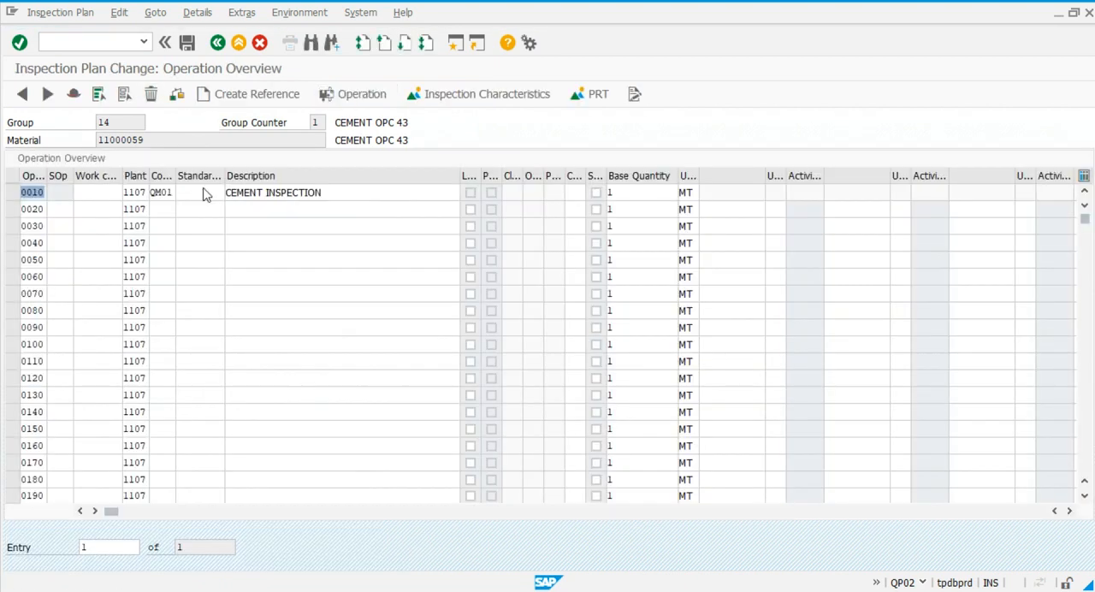
{"action": "left_click", "coordinate": [12, 193]}
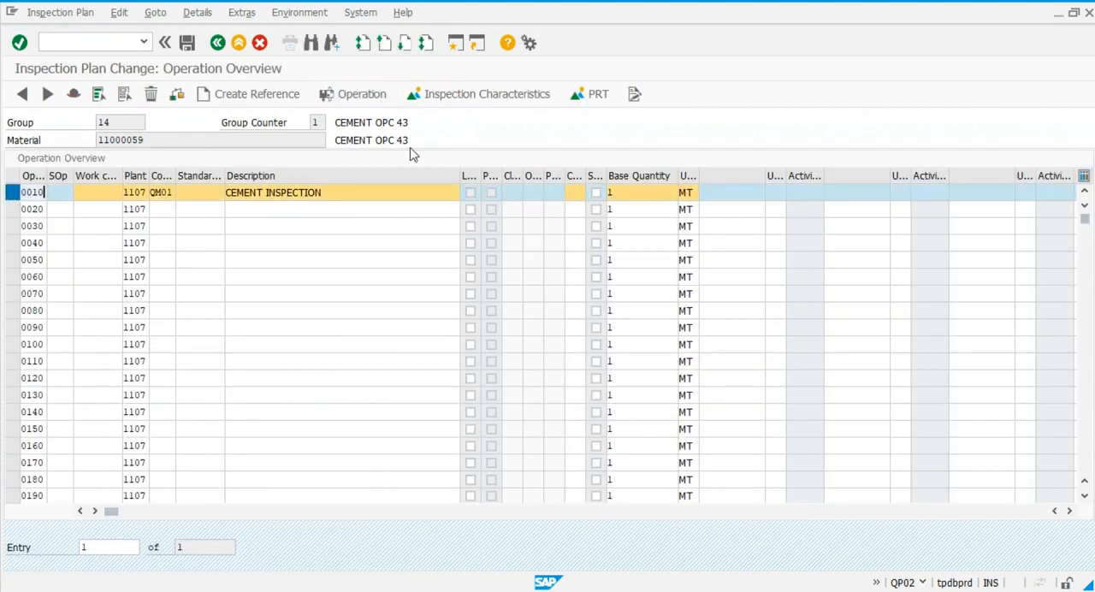
{"action": "left_click", "coordinate": [480, 103]}
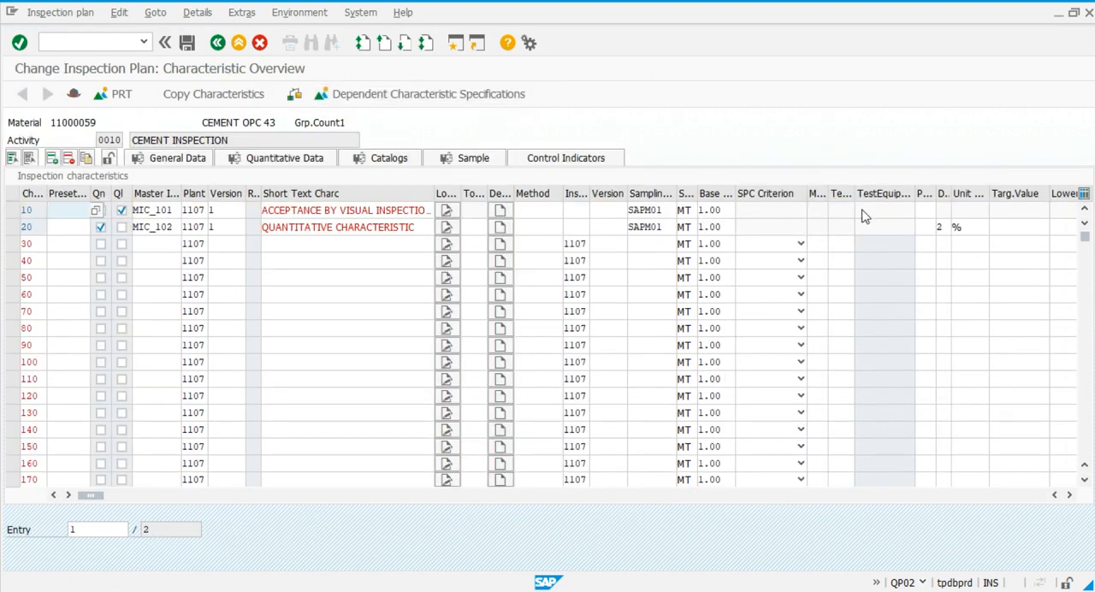
{"action": "left_click_drag", "start_coordinate": [830, 196], "coordinate": [936, 194]}
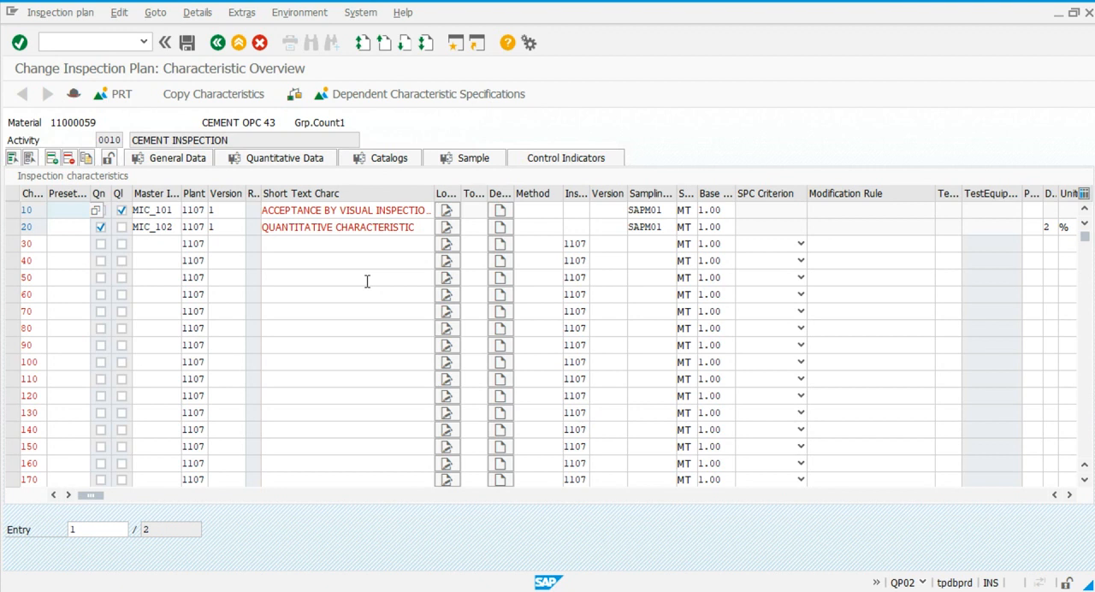
{"action": "left_click", "coordinate": [190, 44]}
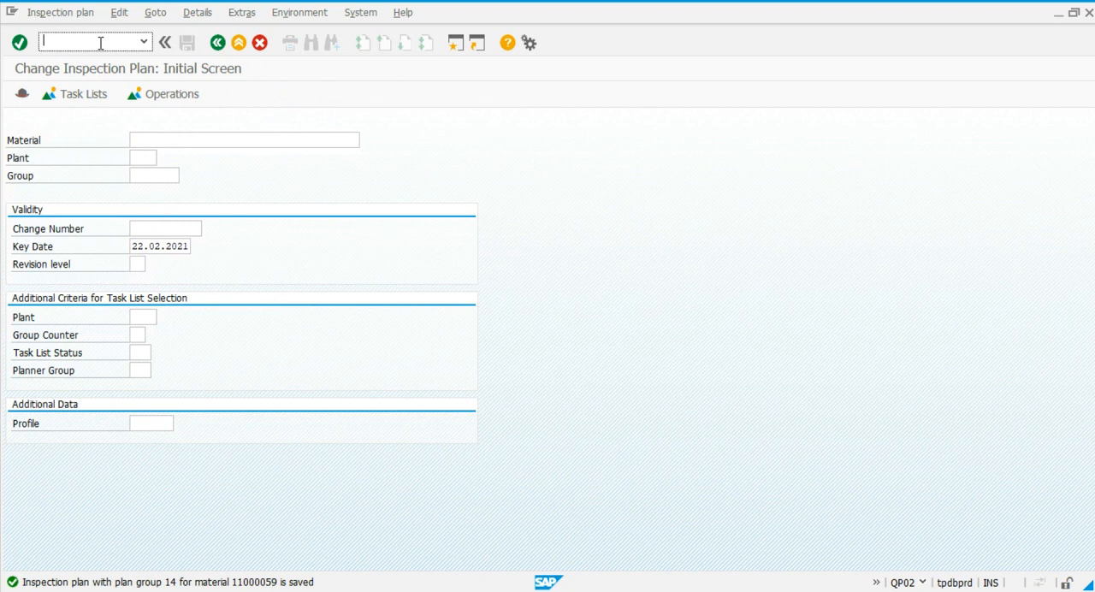
Start a new purchase order with transaction ME21N and set its document type to ZP01 Domestic PO.
{"action": "type", "text": "/nme21n"}
{"action": "key", "text": "Return"}
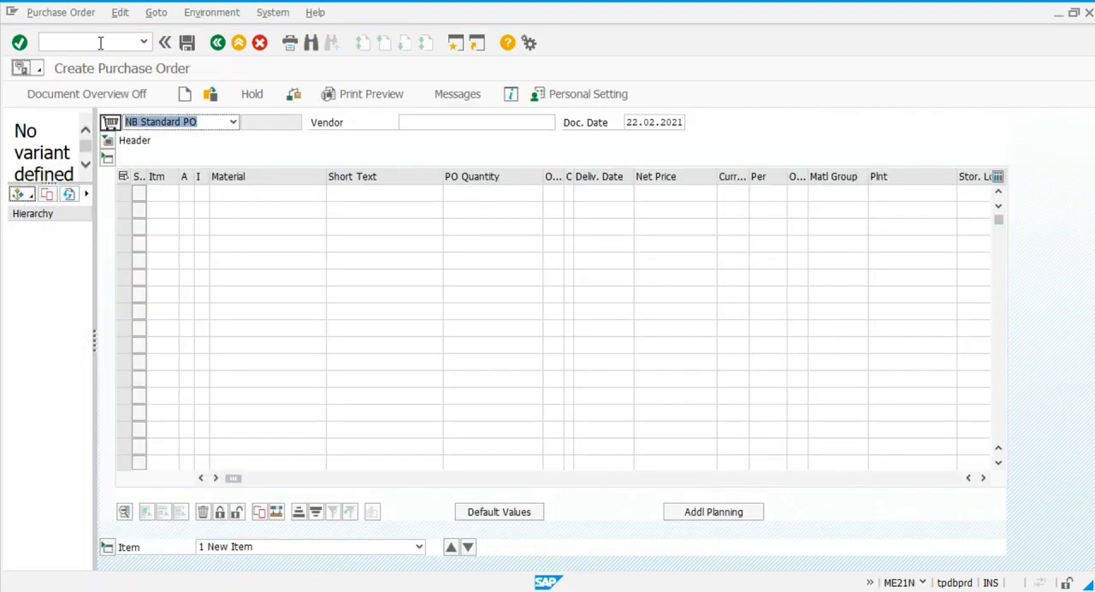
{"action": "left_click", "coordinate": [232, 122]}
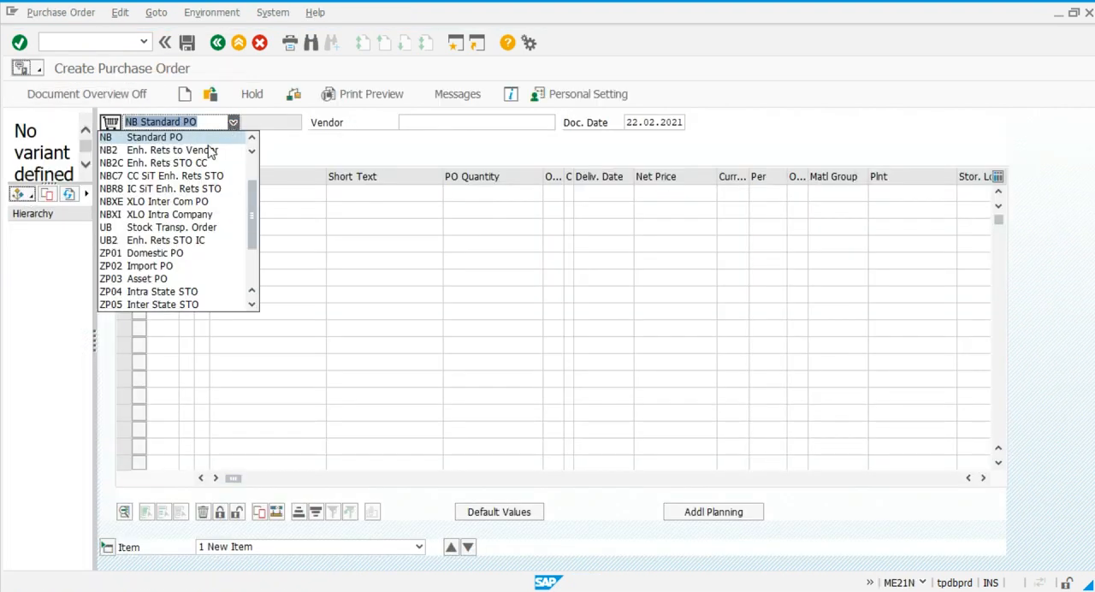
{"action": "left_click", "coordinate": [172, 257]}
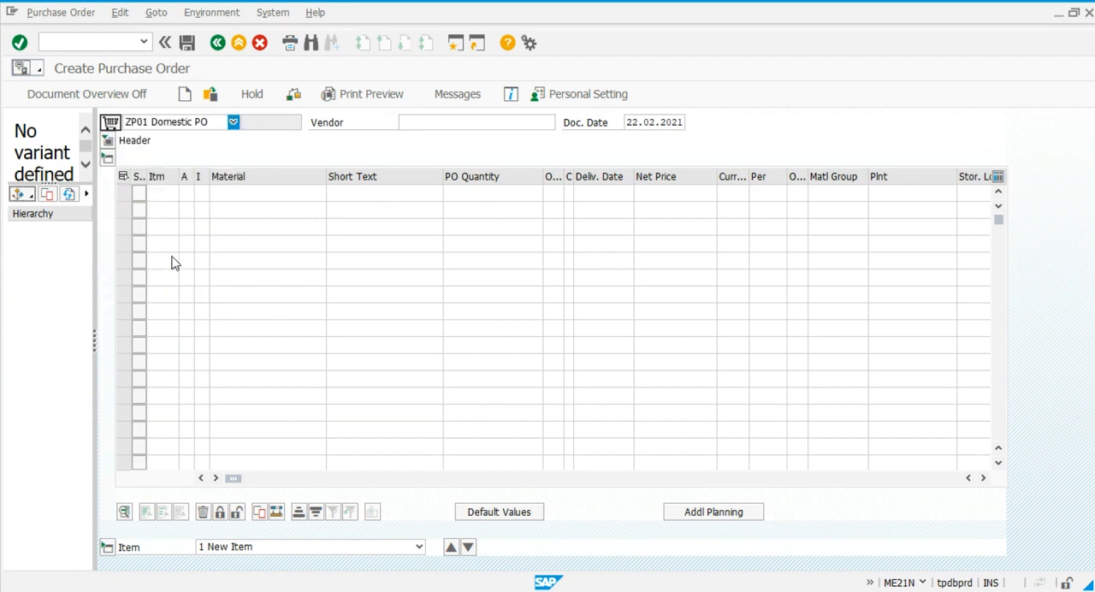
Assign vendor Sika Scofield, purchasing organization 1000, purchasing group 201 and company code HG01 to the purchase order.
{"action": "left_click", "coordinate": [459, 122]}
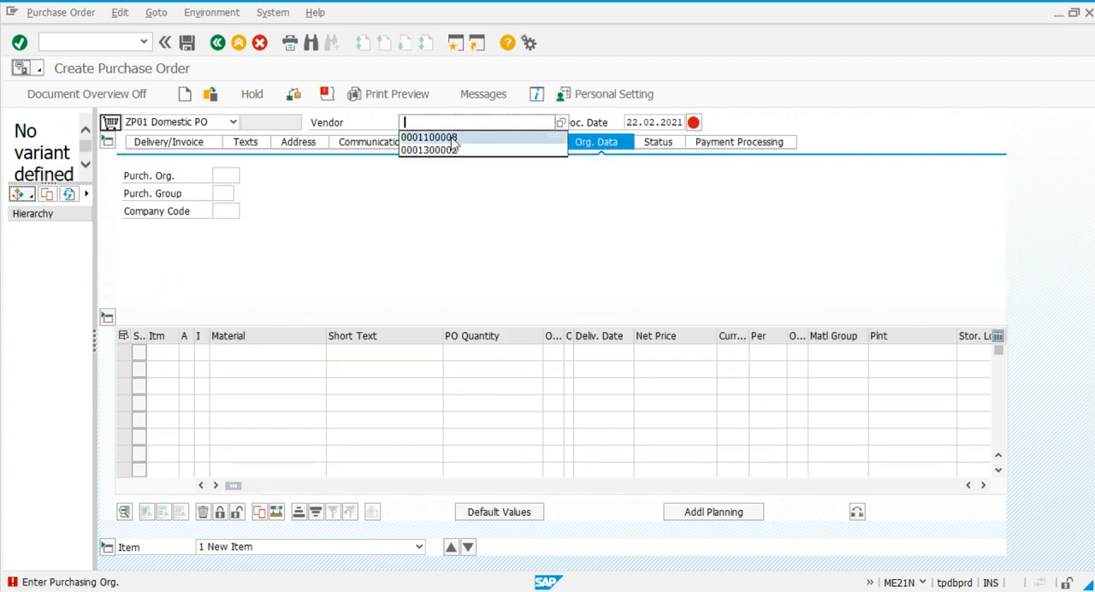
{"action": "left_click", "coordinate": [440, 137]}
{"action": "left_click", "coordinate": [221, 175]}
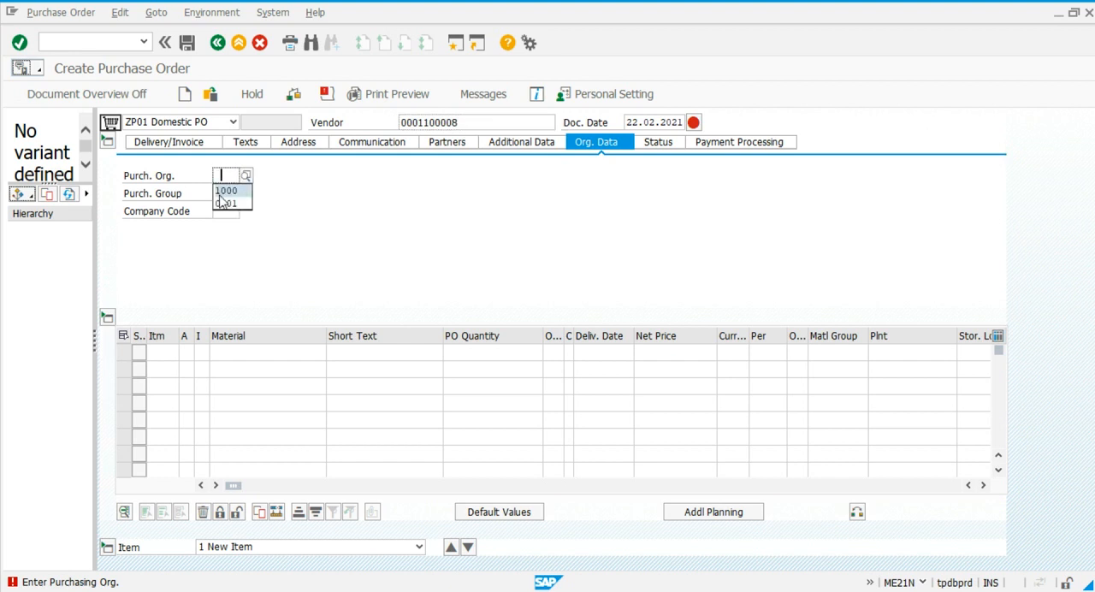
{"action": "left_click", "coordinate": [220, 191]}
{"action": "left_click", "coordinate": [222, 192]}
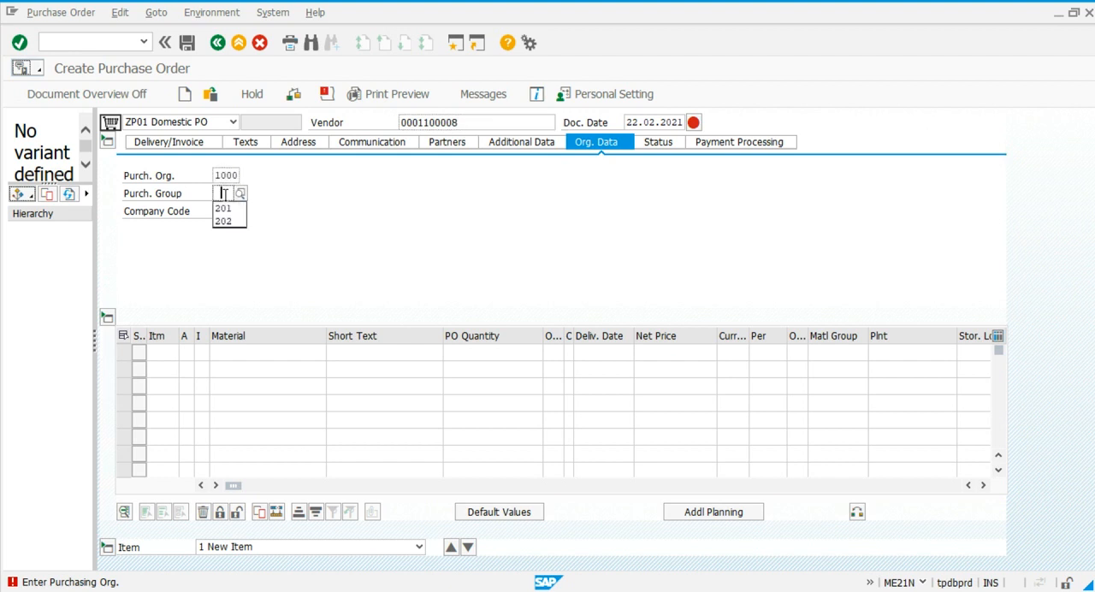
{"action": "left_click", "coordinate": [225, 209]}
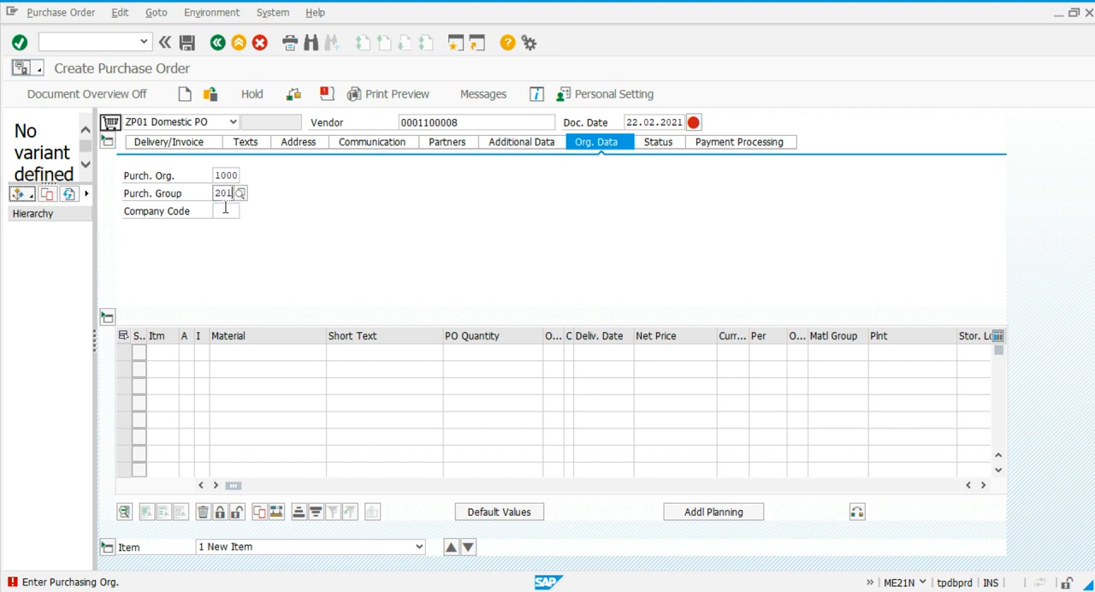
{"action": "left_click", "coordinate": [226, 211]}
{"action": "key", "text": "Return"}
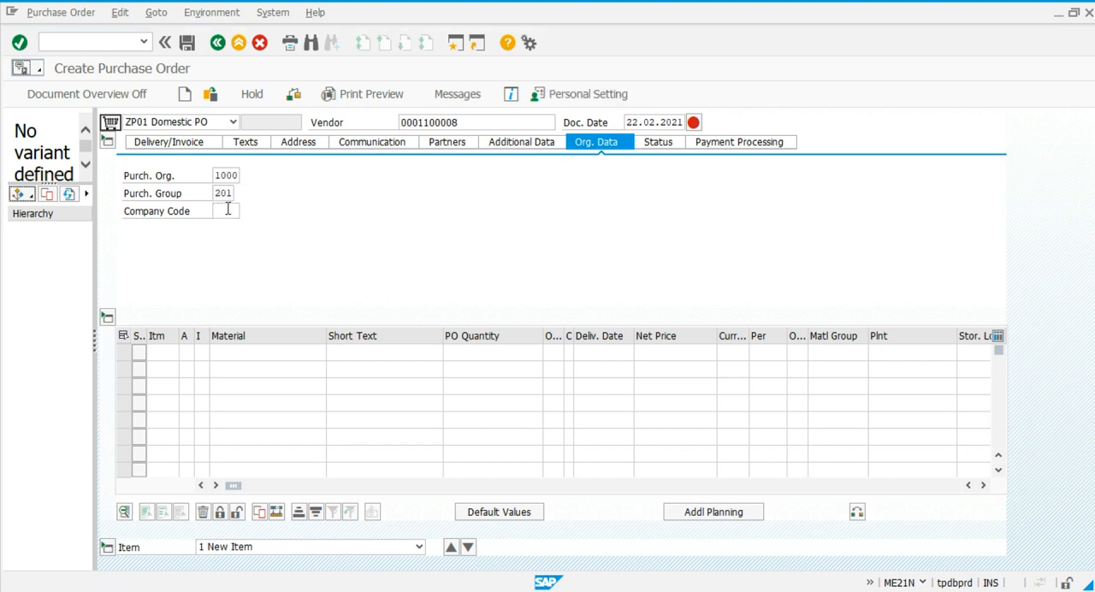
Add an order item for material 11000059 with a quantity of 25 and a net price of 151.
{"action": "left_click", "coordinate": [222, 351]}
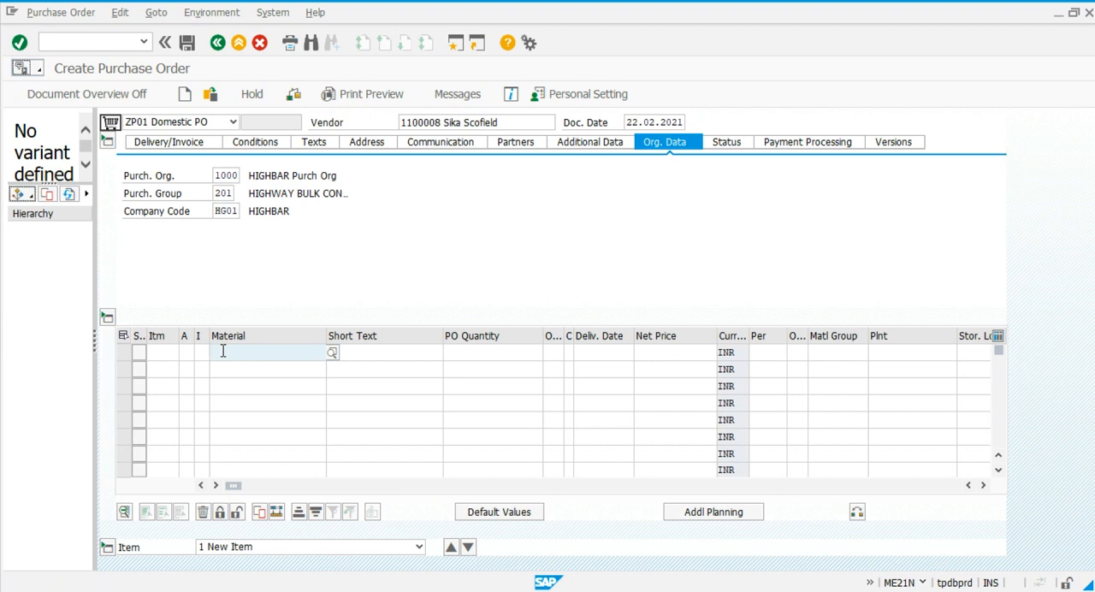
{"action": "type", "text": "1100000"}
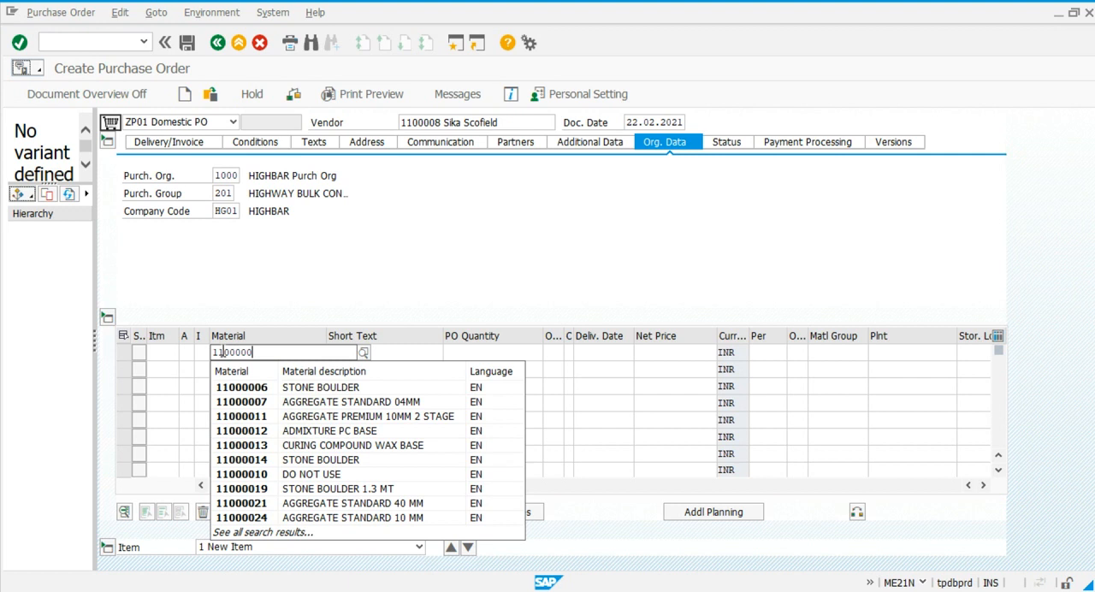
{"action": "type", "text": "59"}
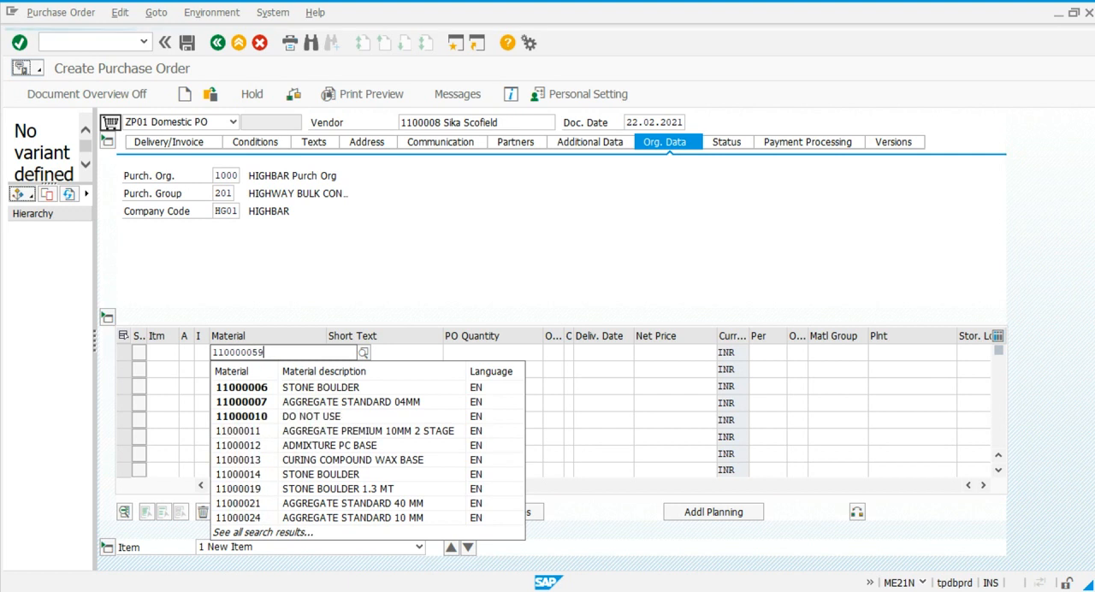
{"action": "left_click", "coordinate": [262, 386]}
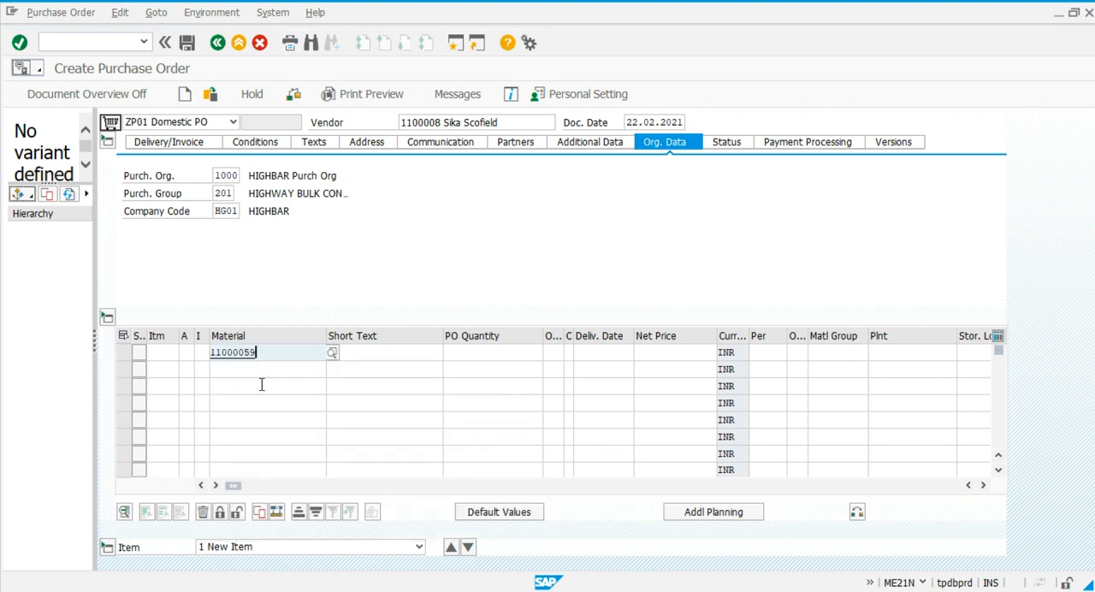
{"action": "left_click", "coordinate": [469, 351]}
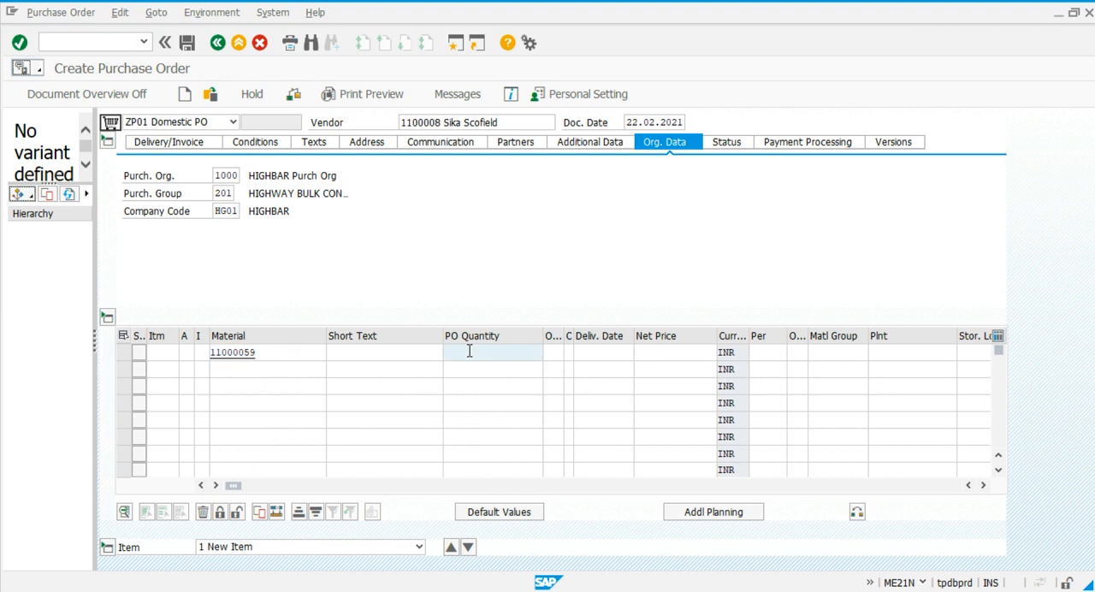
{"action": "type", "text": "25"}
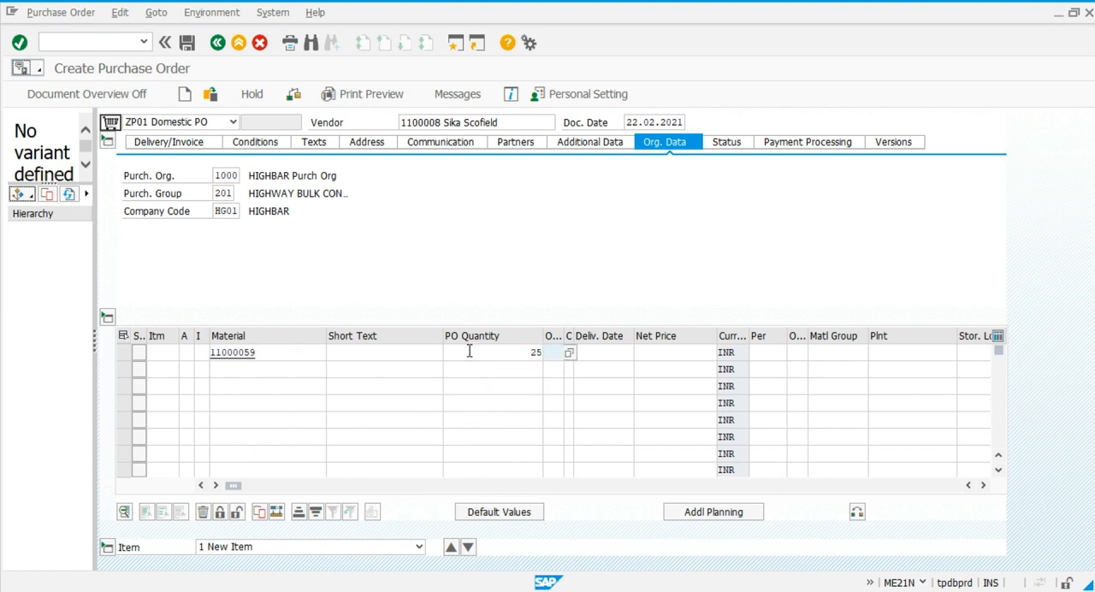
{"action": "key", "text": "Tab"}
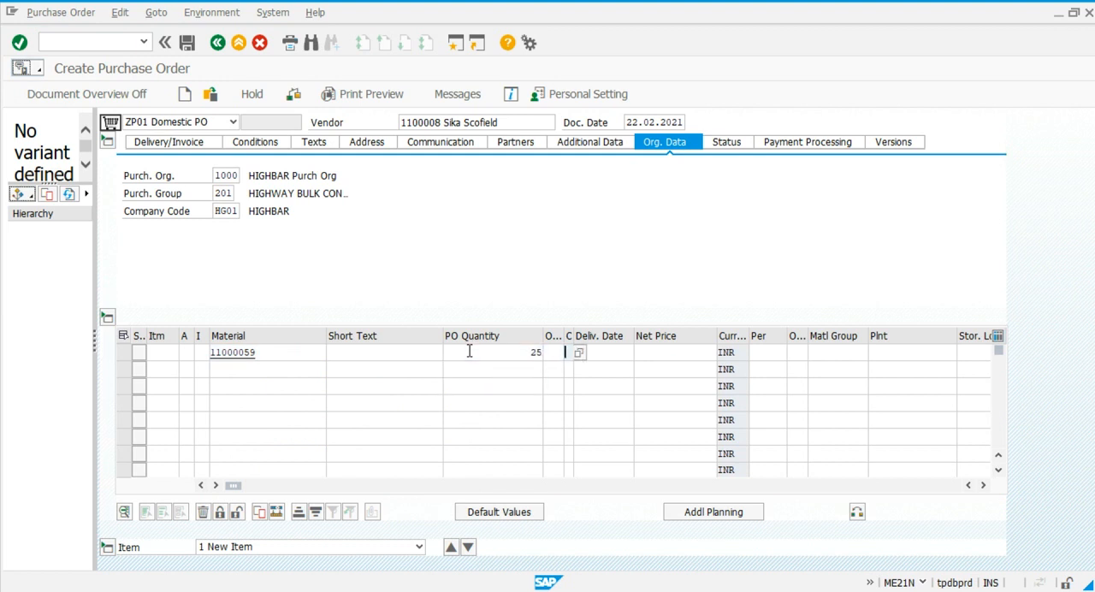
{"action": "key", "text": "Tab"}
{"action": "key", "text": "Tab"}
{"action": "type", "text": "151"}
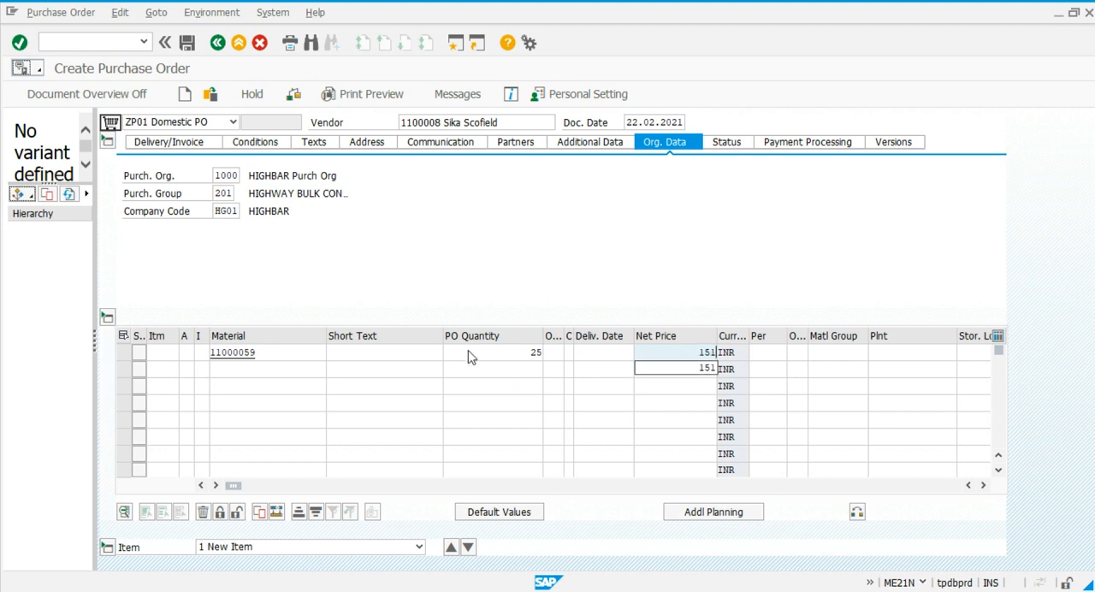
Set the order item's plant to 1107 and storage location to 1000, and save the purchase order despite the system messages.
{"action": "key", "text": "Tab"}
{"action": "key", "text": "Tab"}
{"action": "key", "text": "Tab"}
{"action": "key", "text": "Tab"}
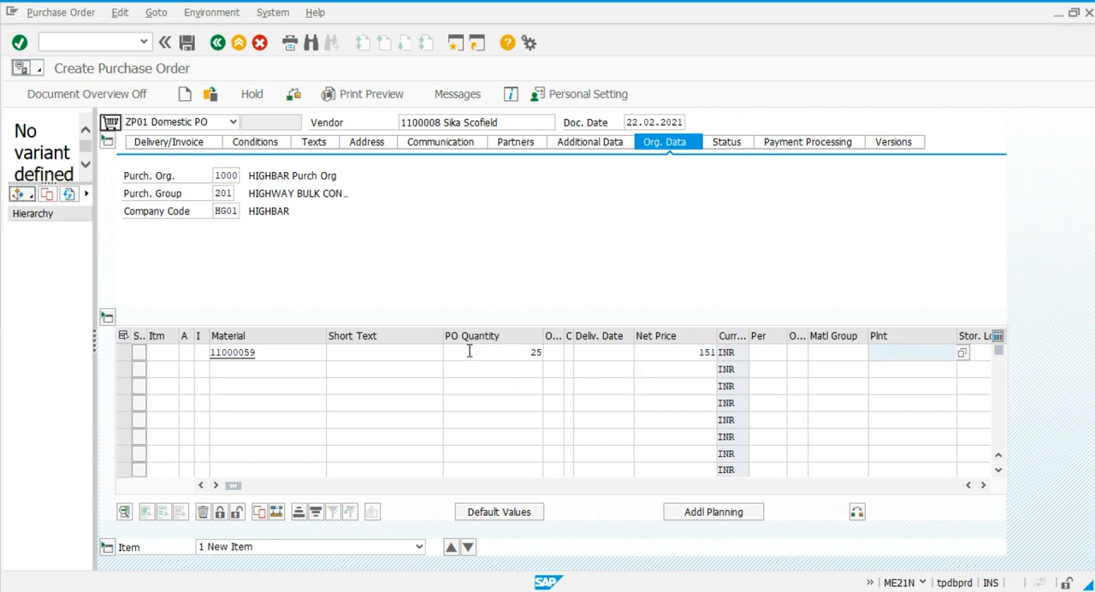
{"action": "type", "text": "110"}
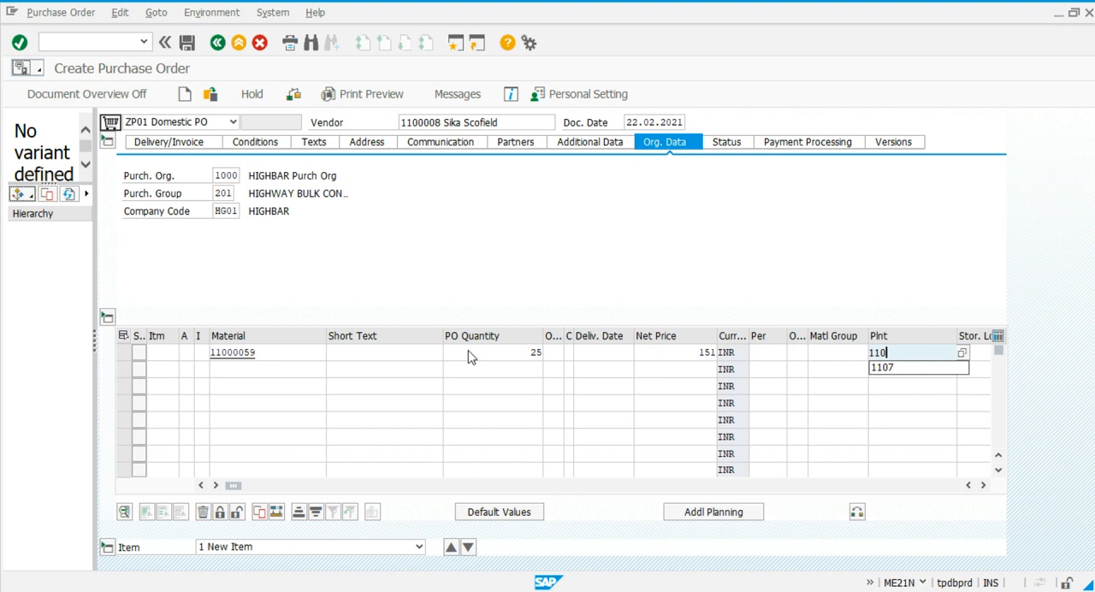
{"action": "type", "text": "7"}
{"action": "key", "text": "Tab"}
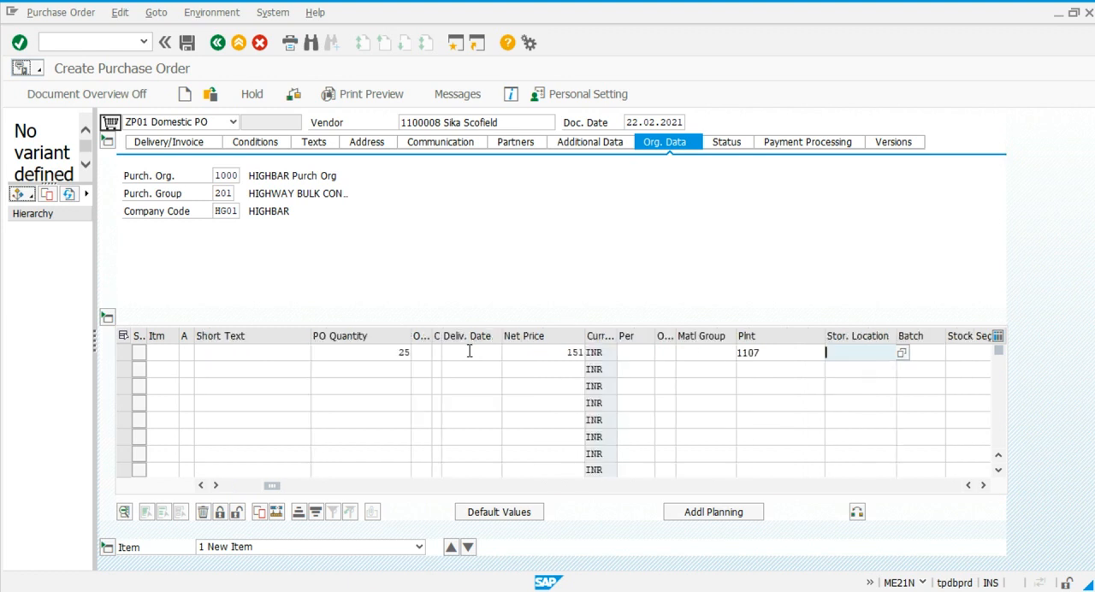
{"action": "type", "text": "1000"}
{"action": "key", "text": "Return"}
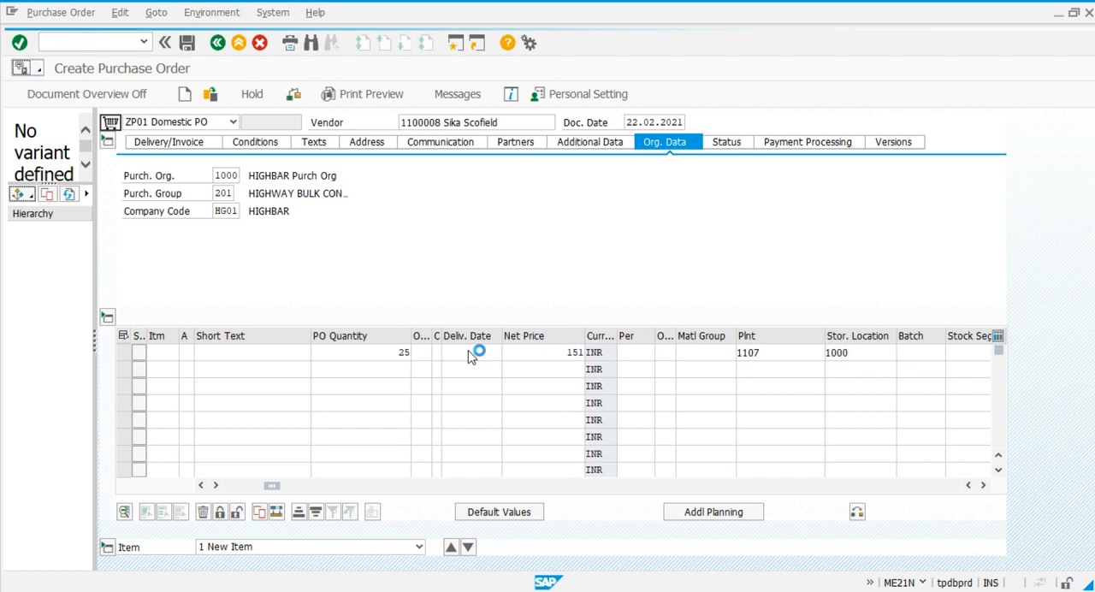
{"action": "left_click", "coordinate": [188, 45]}
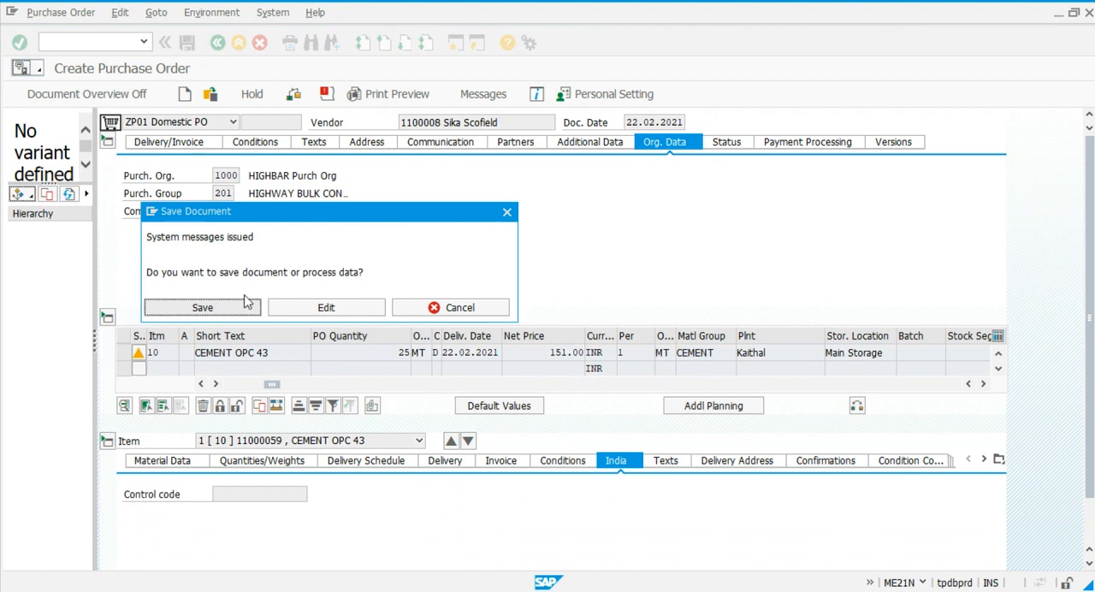
{"action": "left_click", "coordinate": [242, 311]}
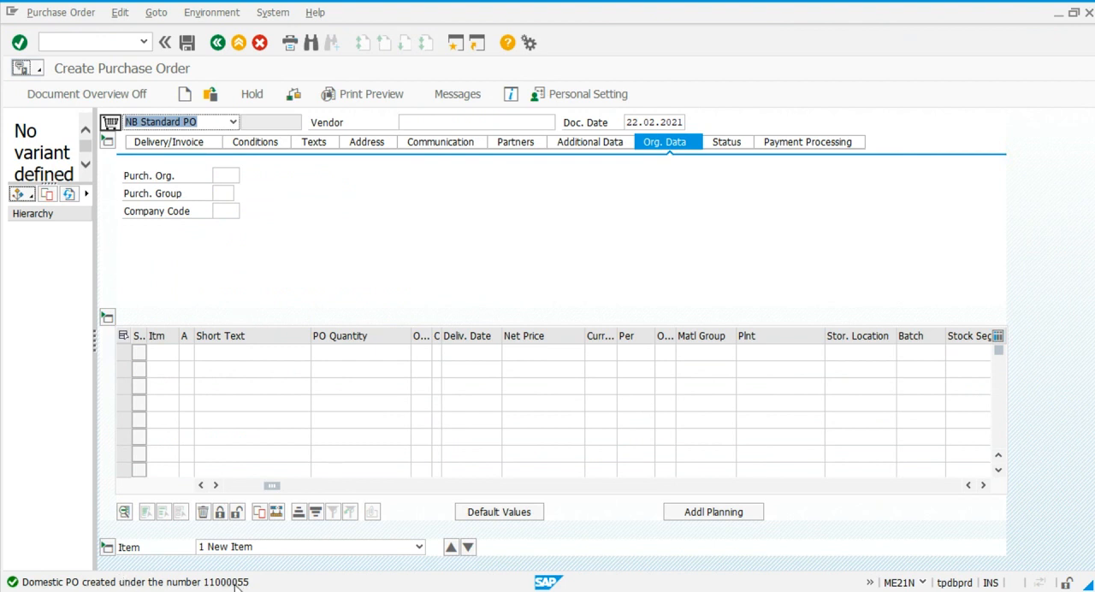
Start transaction ME29N and select the newly created Sika Scofield purchase order as the document for release.
{"action": "left_click", "coordinate": [100, 41]}
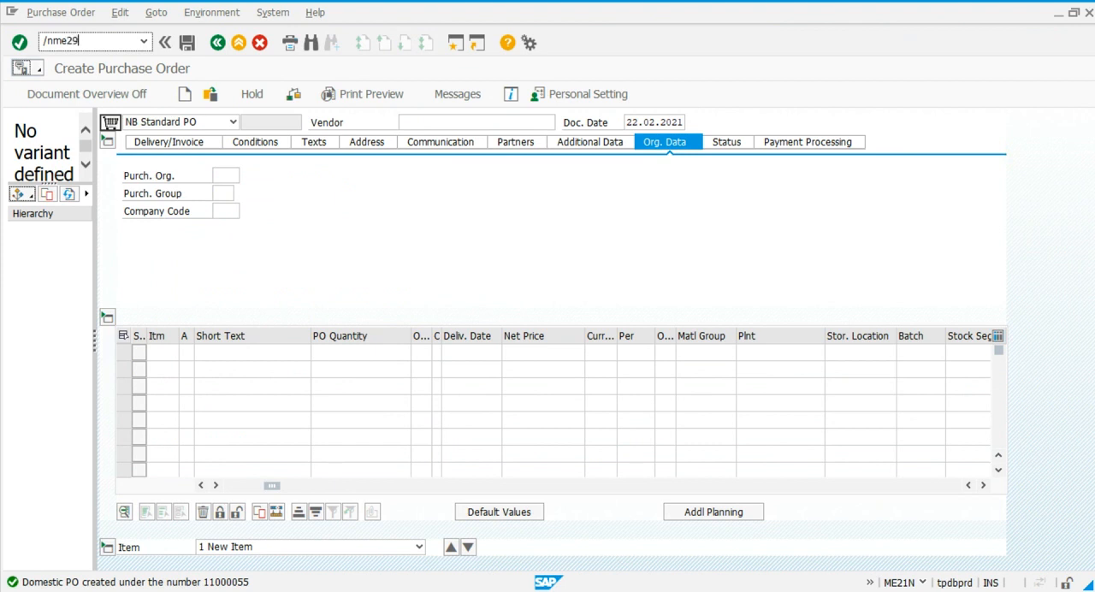
{"action": "type", "text": "/nme29n"}
{"action": "key", "text": "Return"}
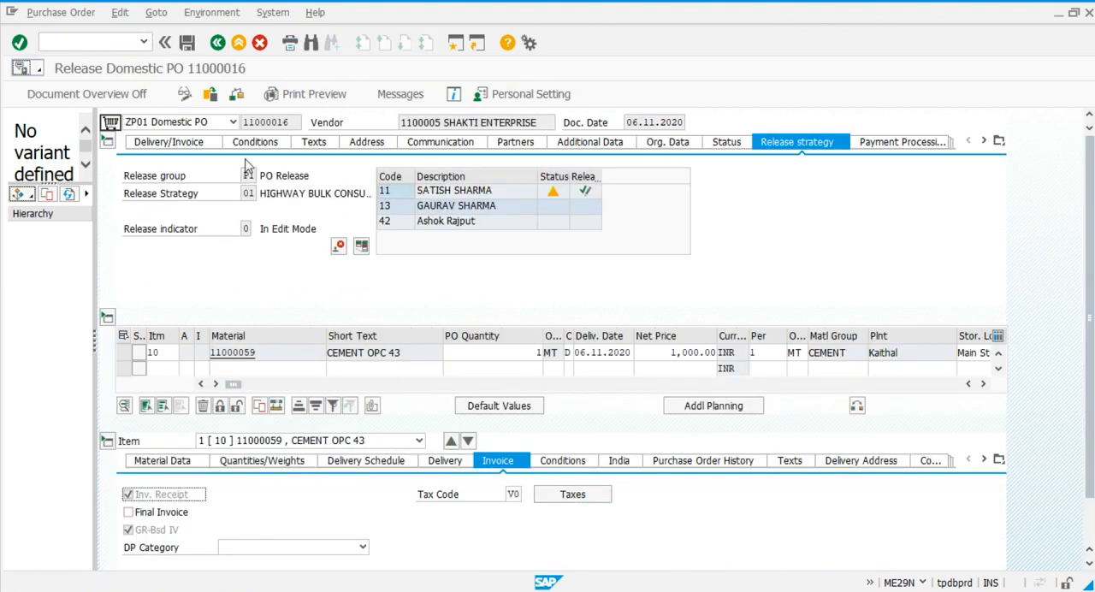
{"action": "left_click", "coordinate": [74, 12]}
{"action": "left_click", "coordinate": [74, 33]}
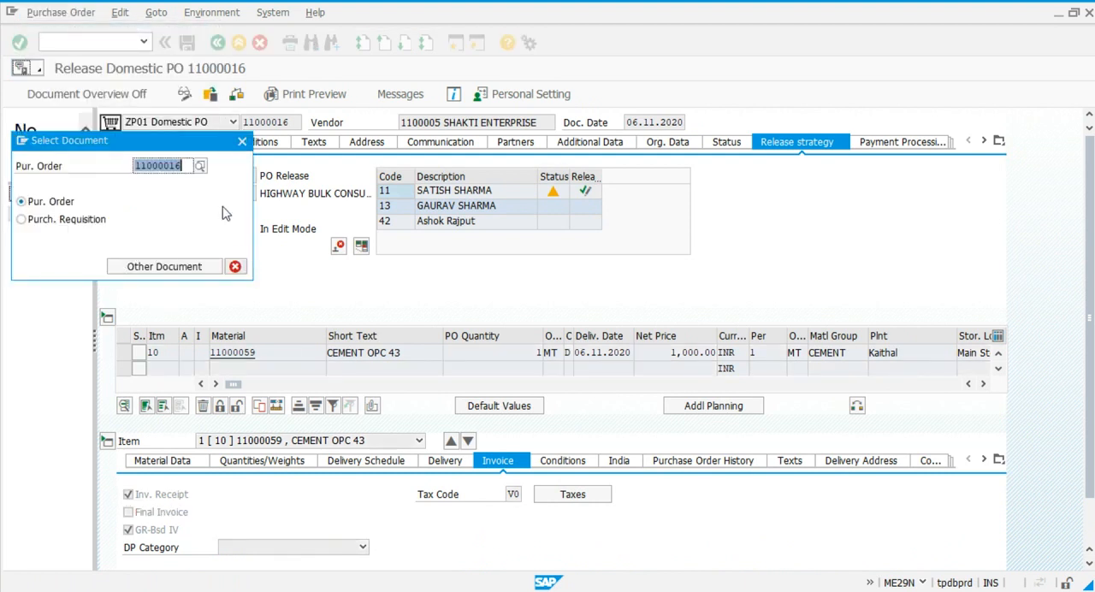
{"action": "left_click", "coordinate": [200, 165]}
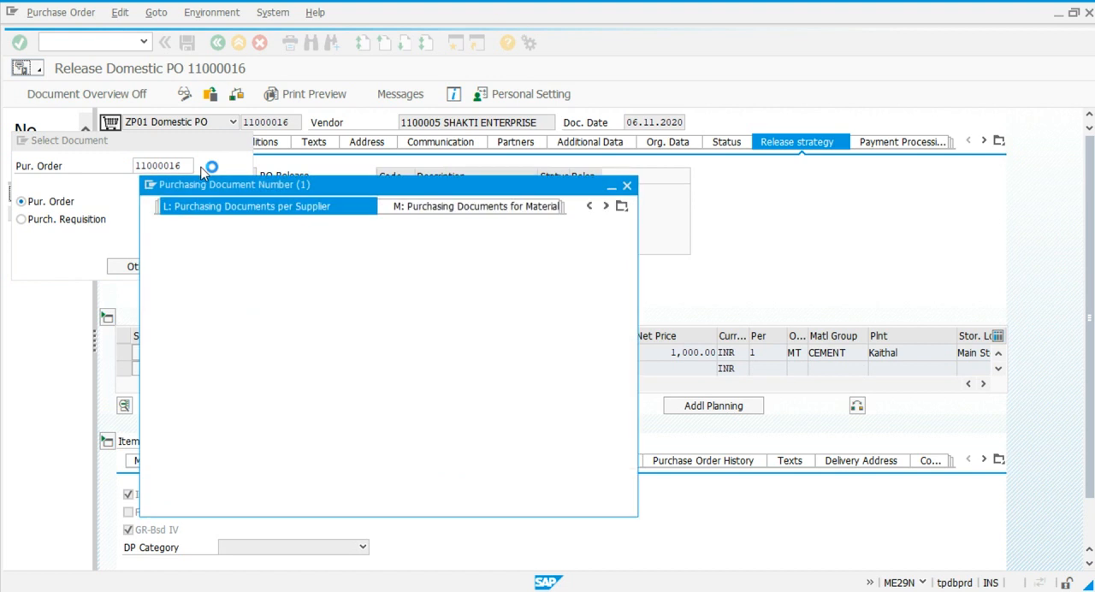
{"action": "key", "text": "Return"}
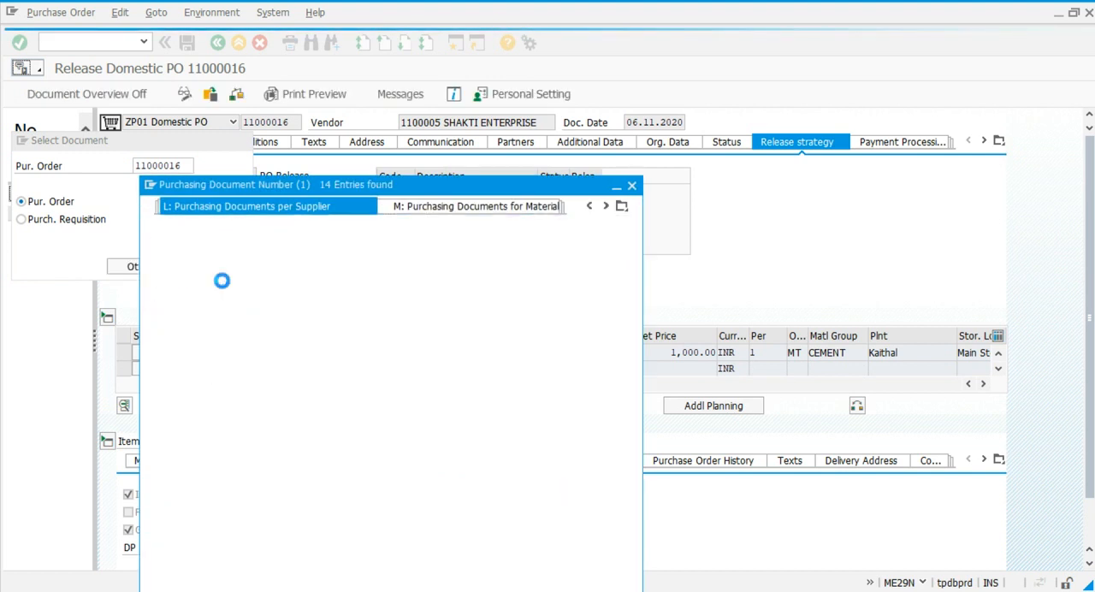
{"action": "double_click", "coordinate": [257, 343]}
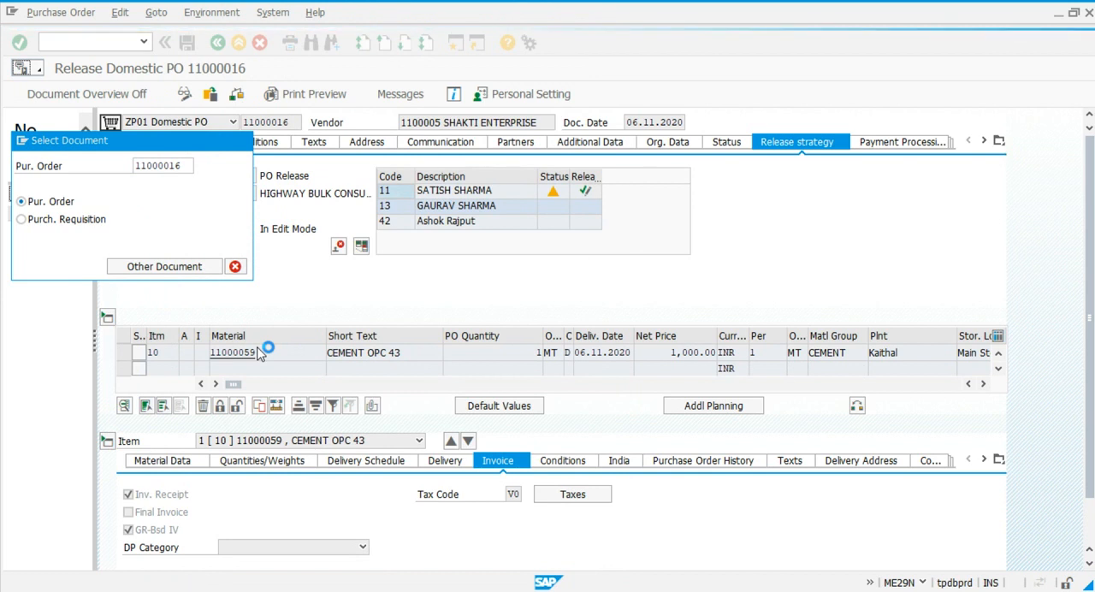
{"action": "key", "text": "Return"}
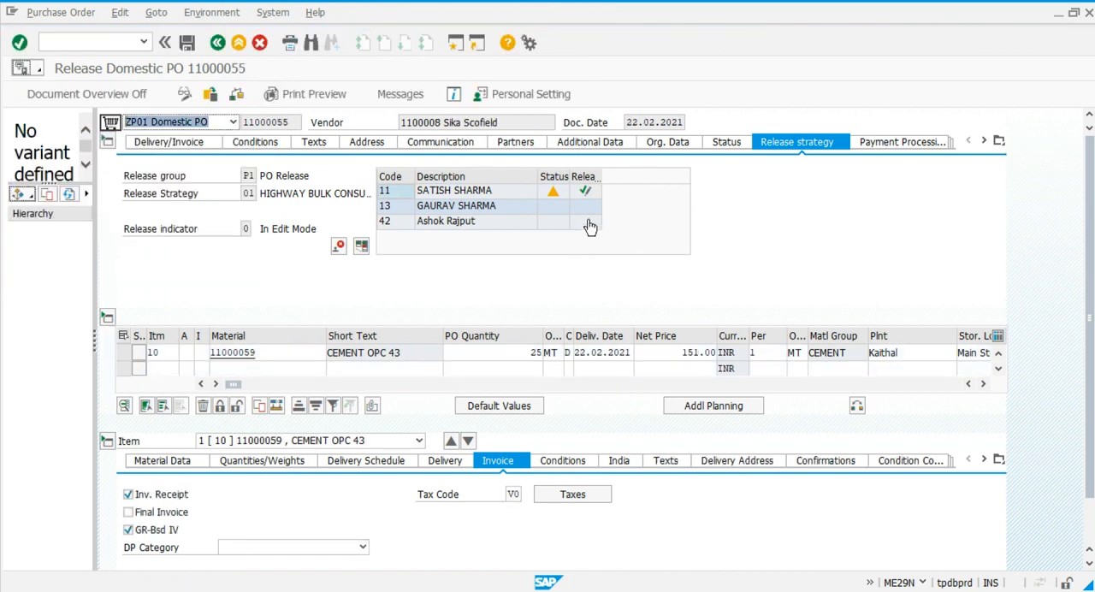
Release the purchase order with release codes 11, 13 and 42, and save it despite the system messages.
{"action": "left_click", "coordinate": [585, 192]}
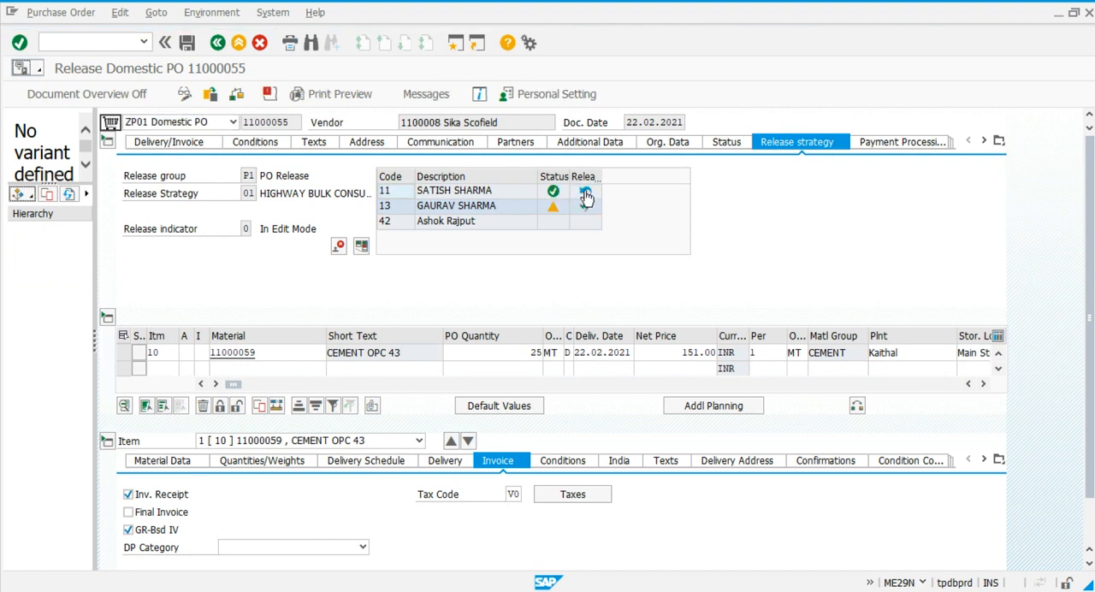
{"action": "left_click", "coordinate": [585, 206]}
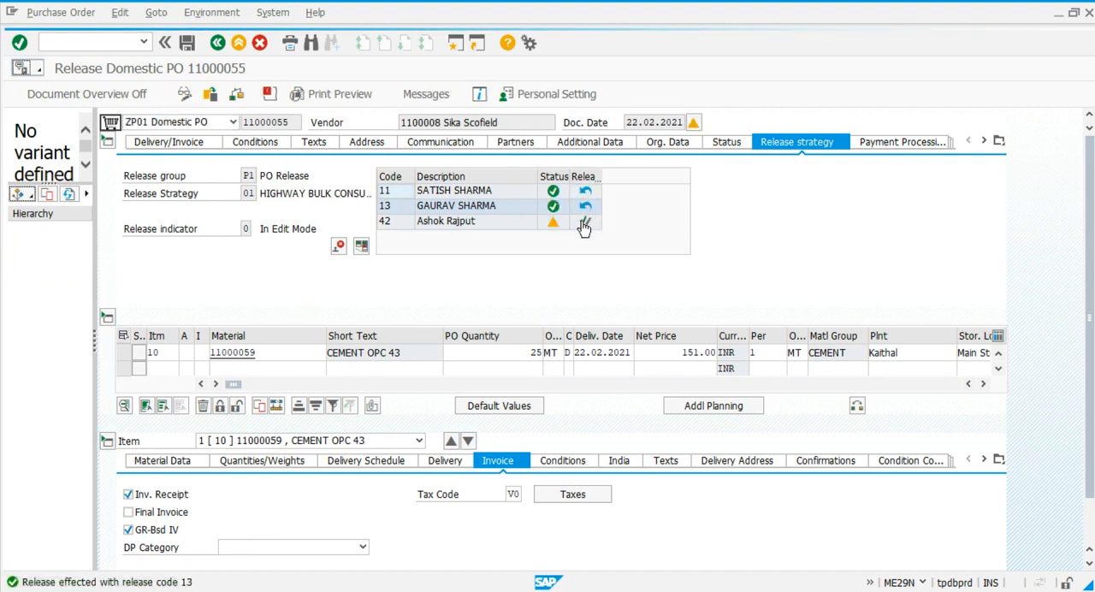
{"action": "left_click", "coordinate": [584, 223]}
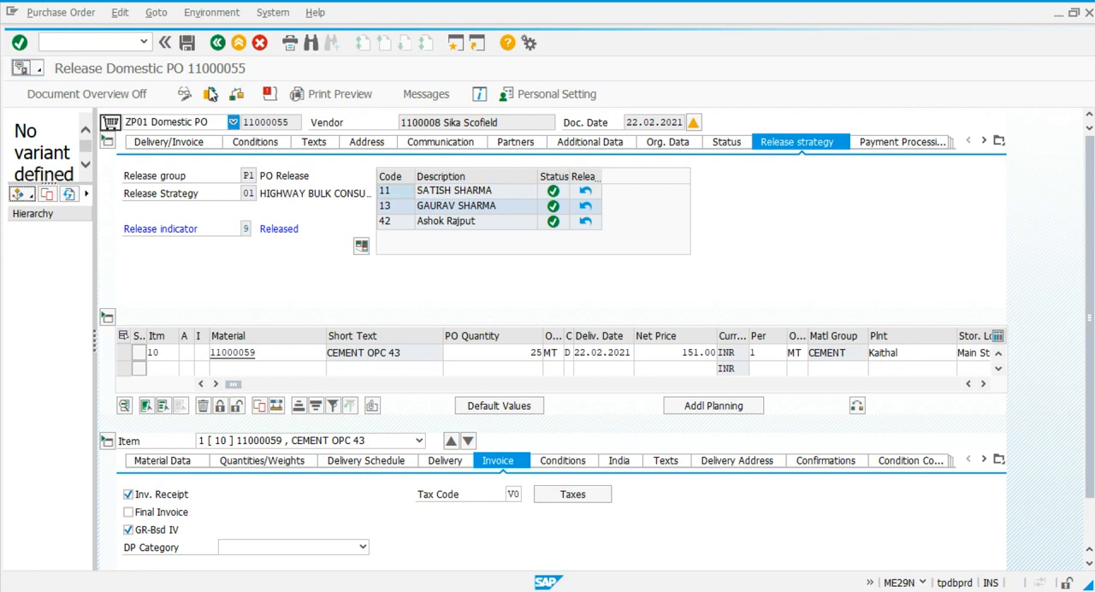
{"action": "left_click", "coordinate": [187, 43]}
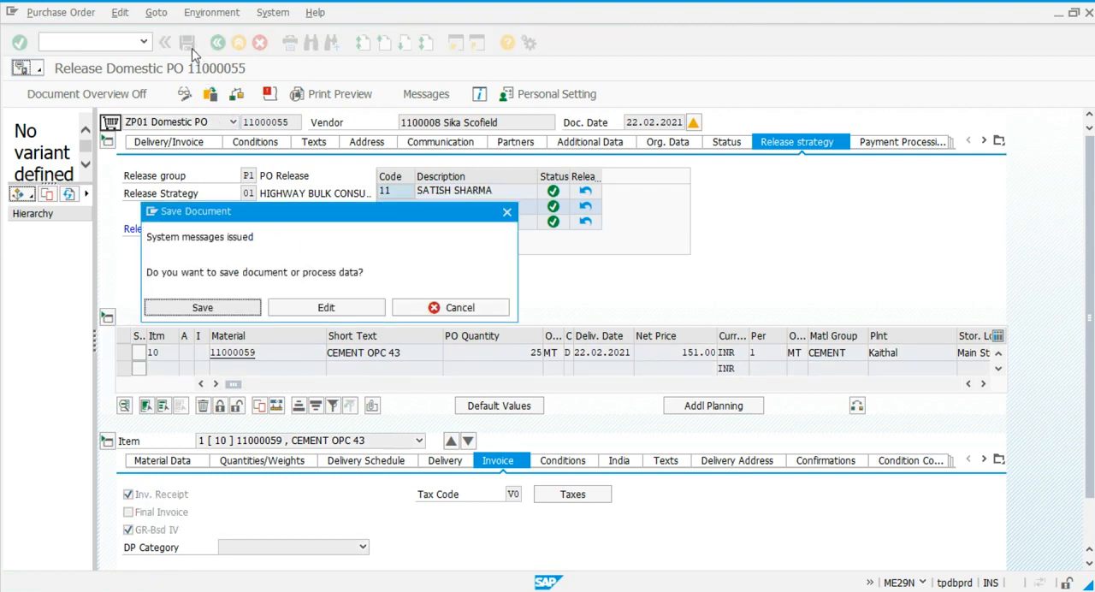
{"action": "left_click", "coordinate": [201, 309]}
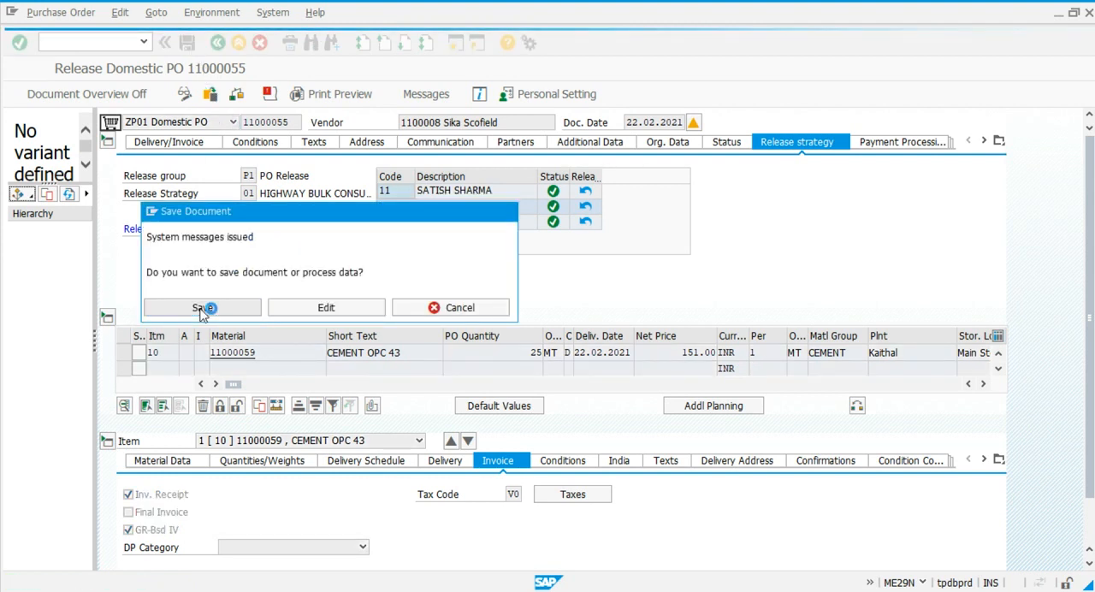
Start transaction MIGO and load the newly released Sika Scofield purchase order for goods receipt.
{"action": "left_click", "coordinate": [78, 39]}
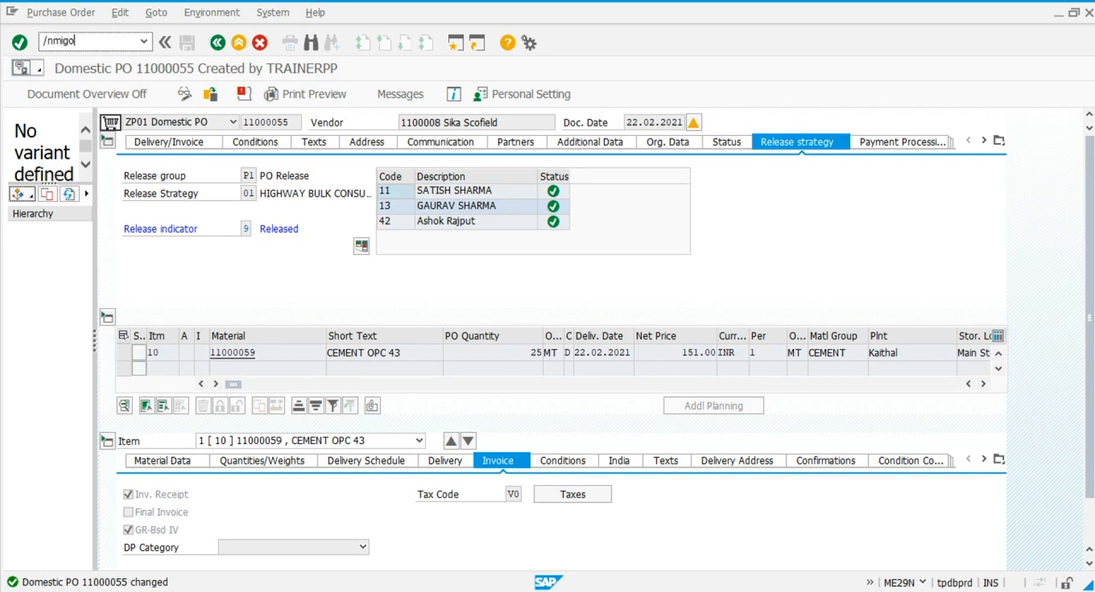
{"action": "type", "text": "/nmigo"}
{"action": "key", "text": "Return"}
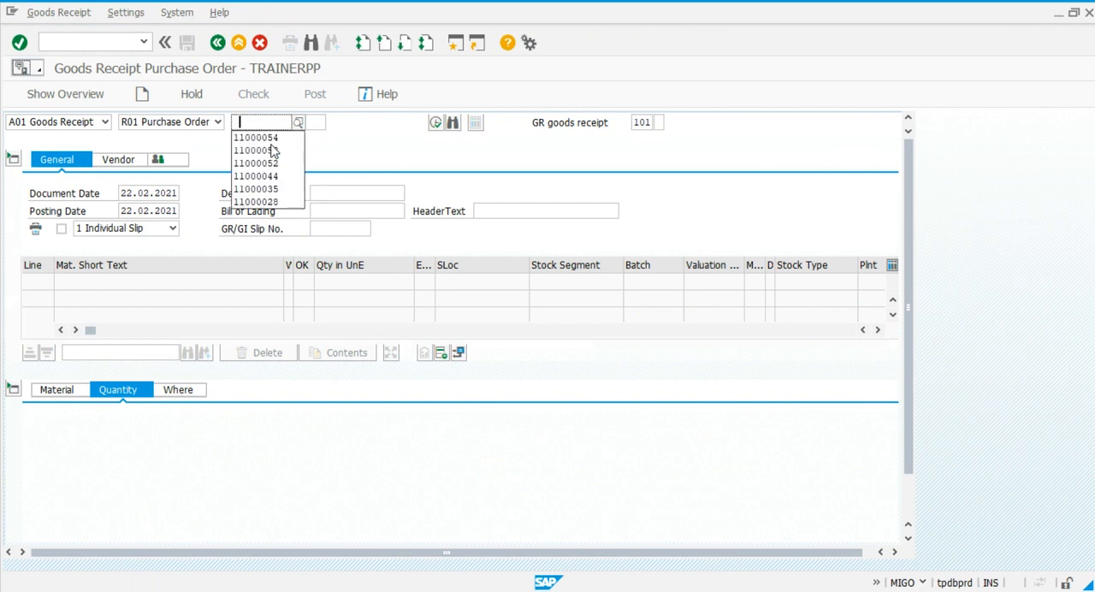
{"action": "left_click", "coordinate": [271, 139]}
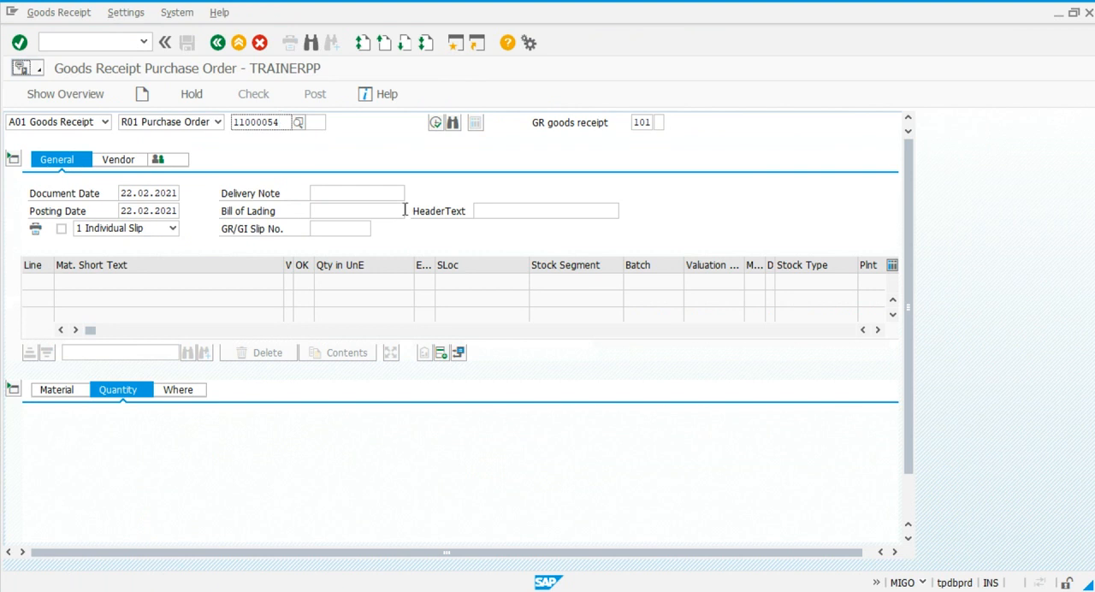
{"action": "key", "text": "BackSpace"}
{"action": "type", "text": "4"}
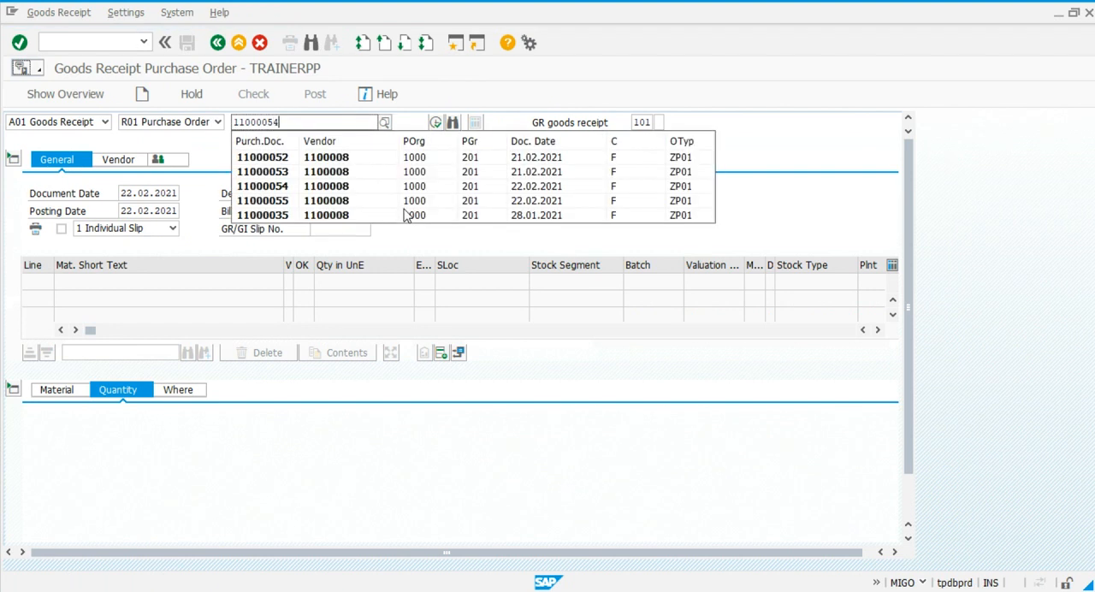
{"action": "key", "text": "BackSpace"}
{"action": "type", "text": "5"}
{"action": "key", "text": "Return"}
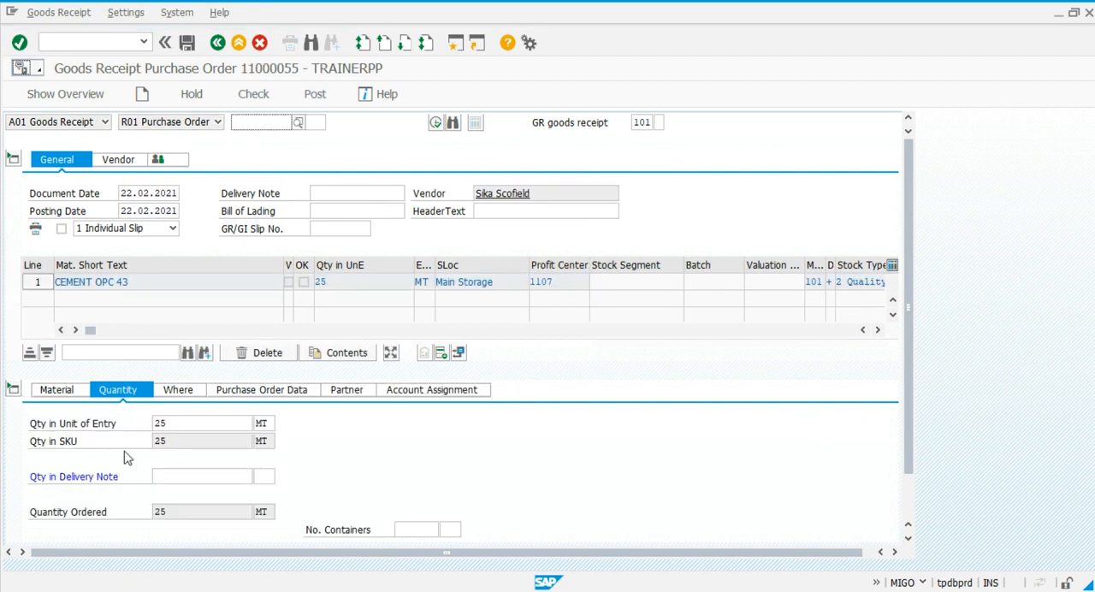
Enter a delivery note quantity of 5, mark the CEMENT OPC 43 line as OK and set its receipt quantity to 5 MT.
{"action": "left_click", "coordinate": [178, 476]}
{"action": "type", "text": "5"}
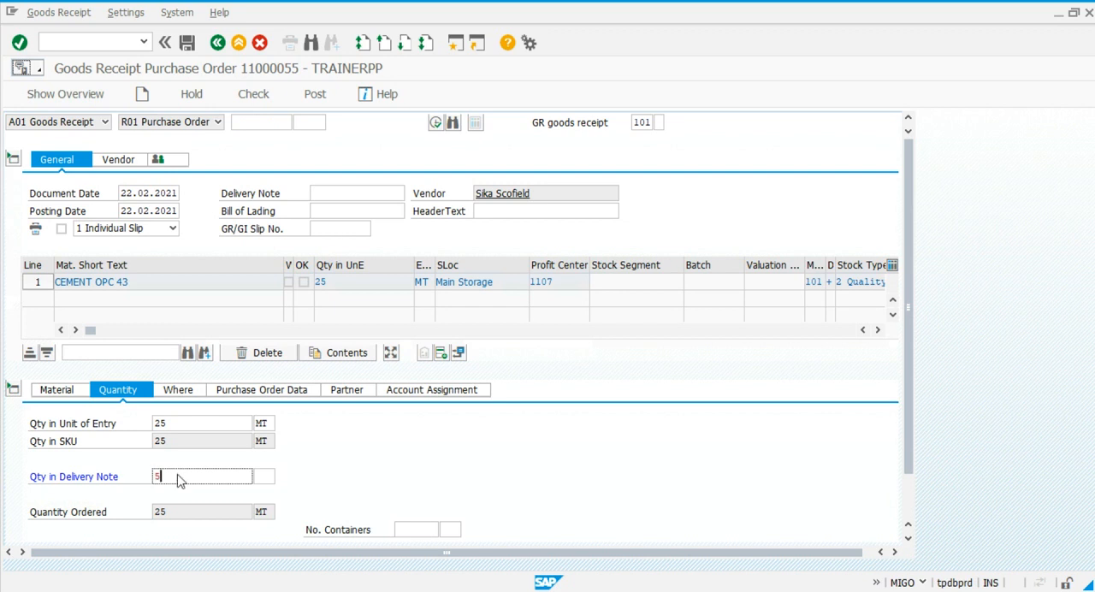
{"action": "left_click", "coordinate": [11, 389]}
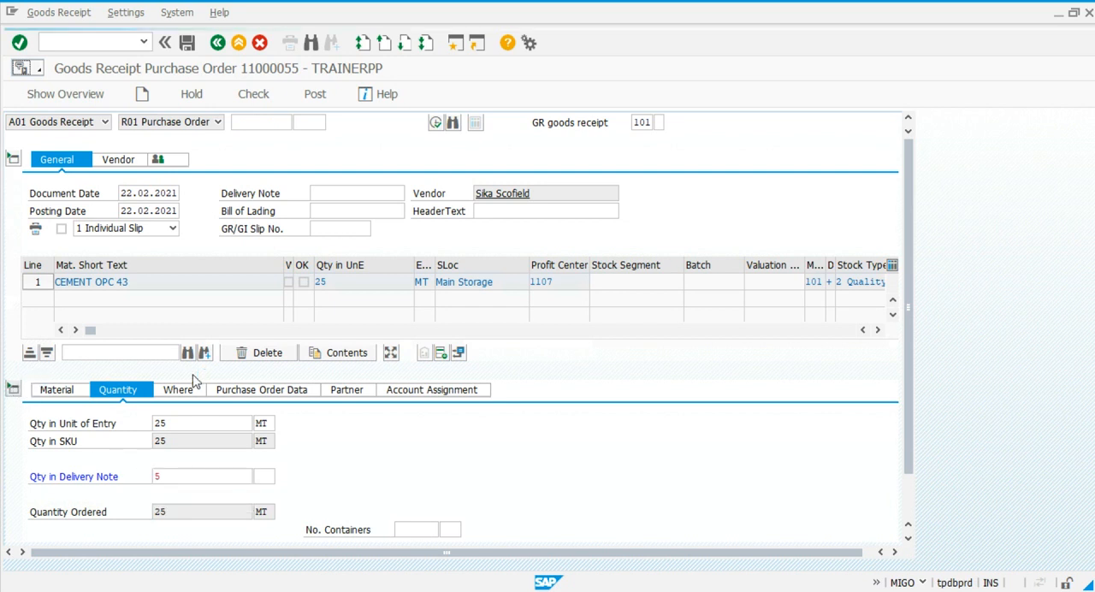
{"action": "left_click", "coordinate": [304, 282]}
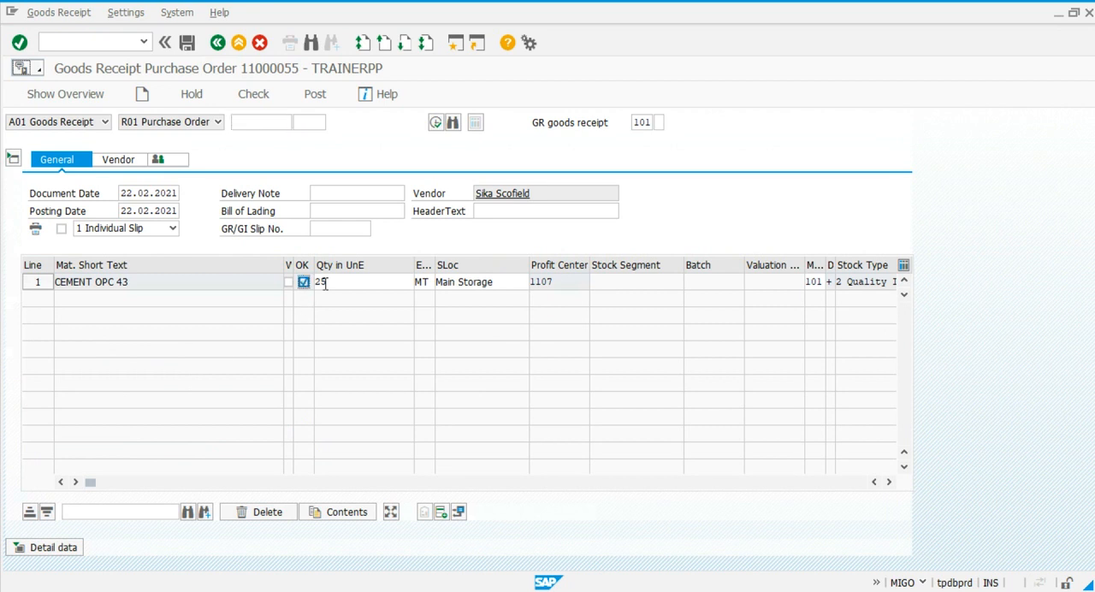
{"action": "left_click", "coordinate": [338, 282]}
{"action": "key", "text": "BackSpace"}
{"action": "key", "text": "BackSpace"}
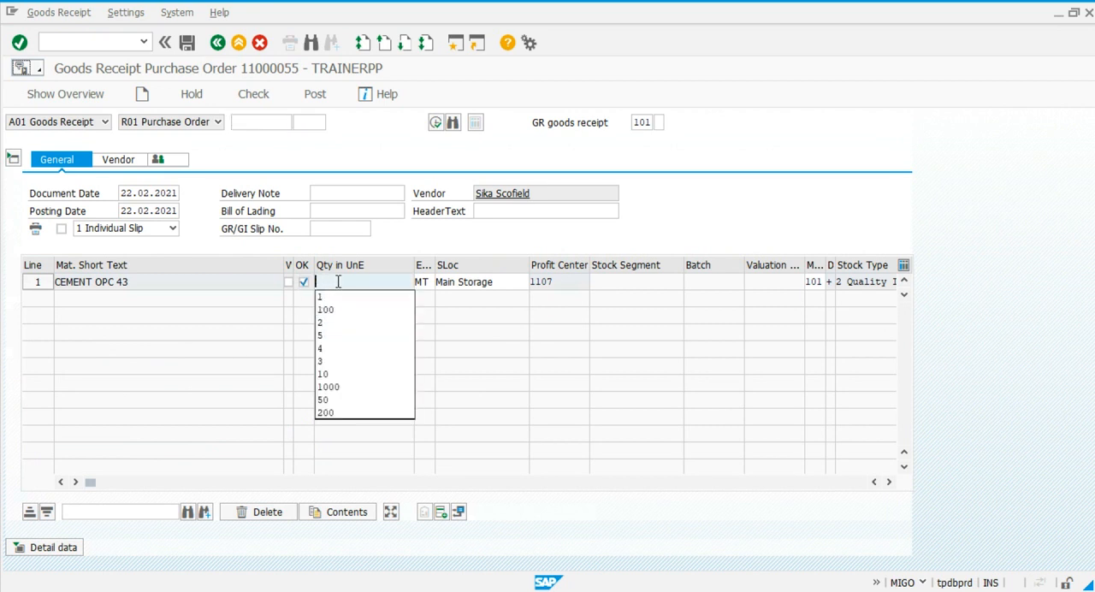
{"action": "type", "text": "5"}
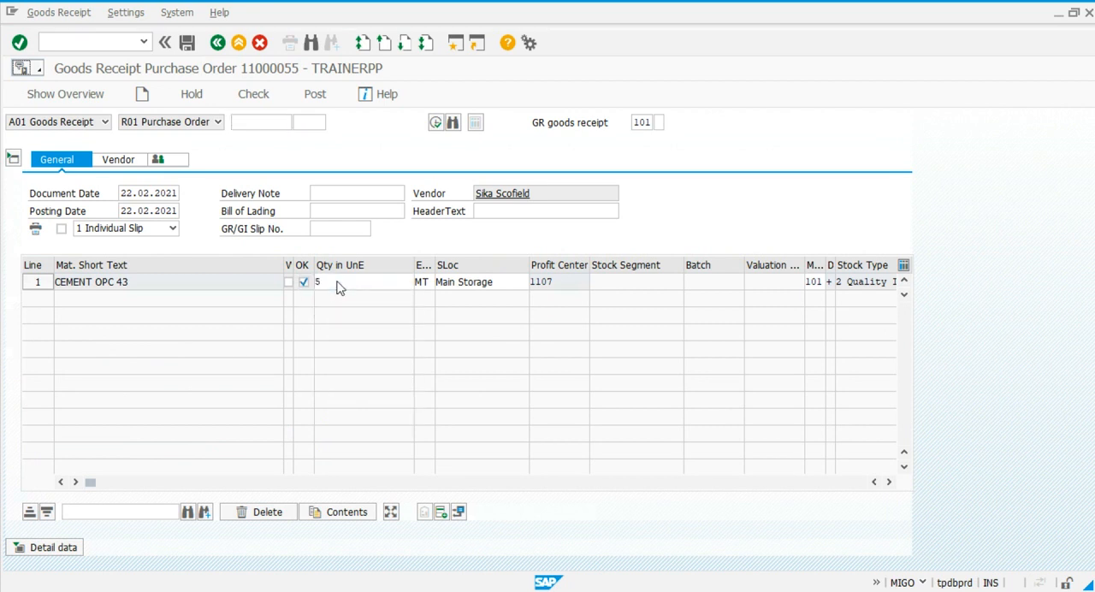
Check the goods receipt, accept the log messages and post it.
{"action": "left_click", "coordinate": [261, 95]}
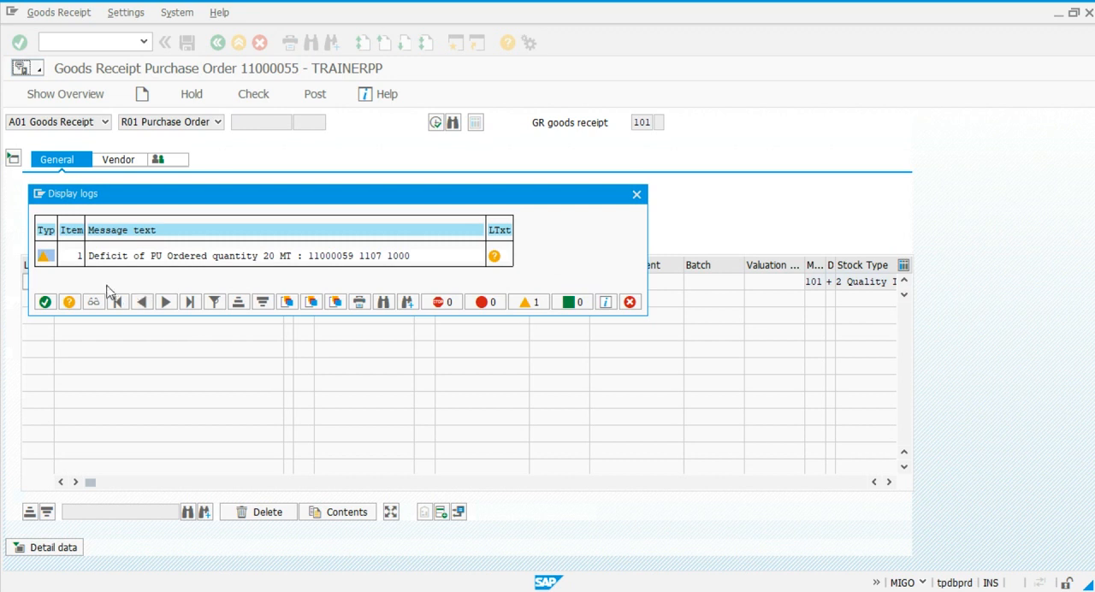
{"action": "left_click", "coordinate": [45, 303]}
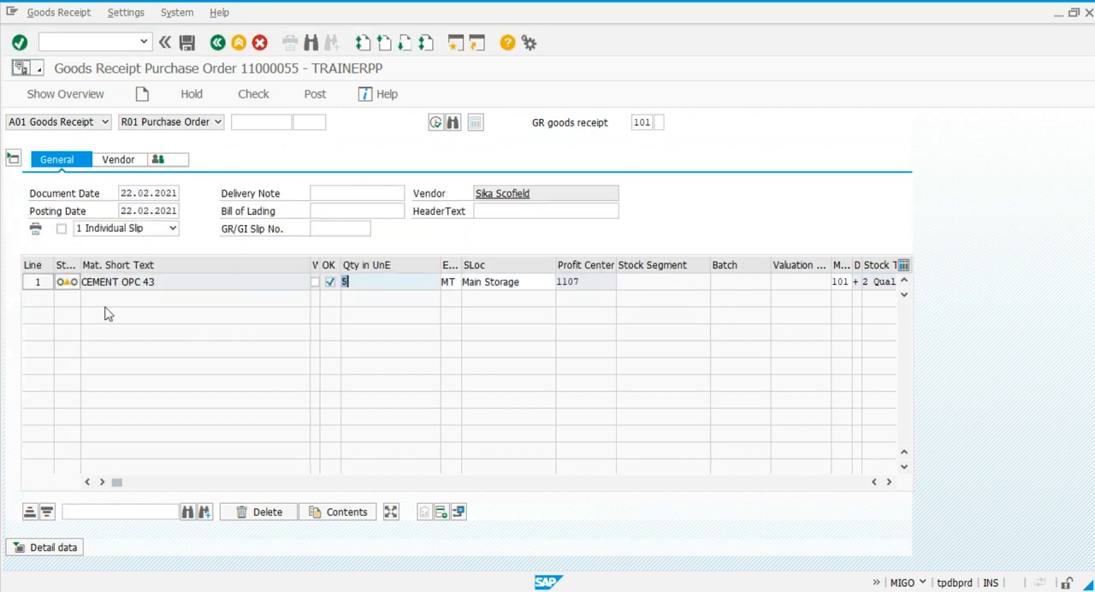
{"action": "left_click", "coordinate": [315, 96]}
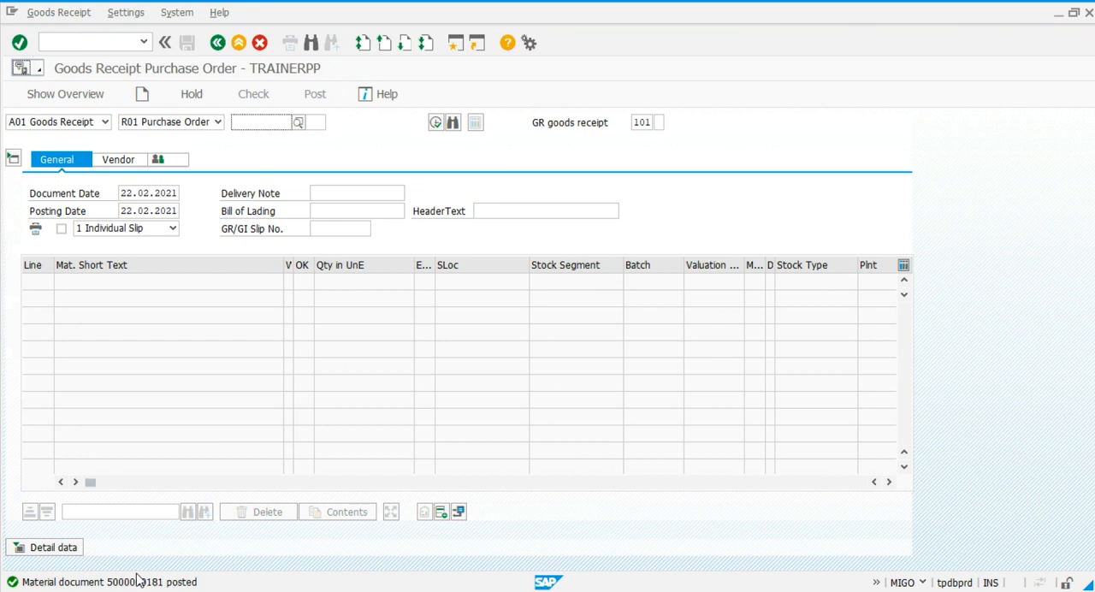
Start transaction QA32, list inspection lots created from 22.02.2021 on, and widen the System Status column to show its full text.
{"action": "left_click", "coordinate": [112, 43]}
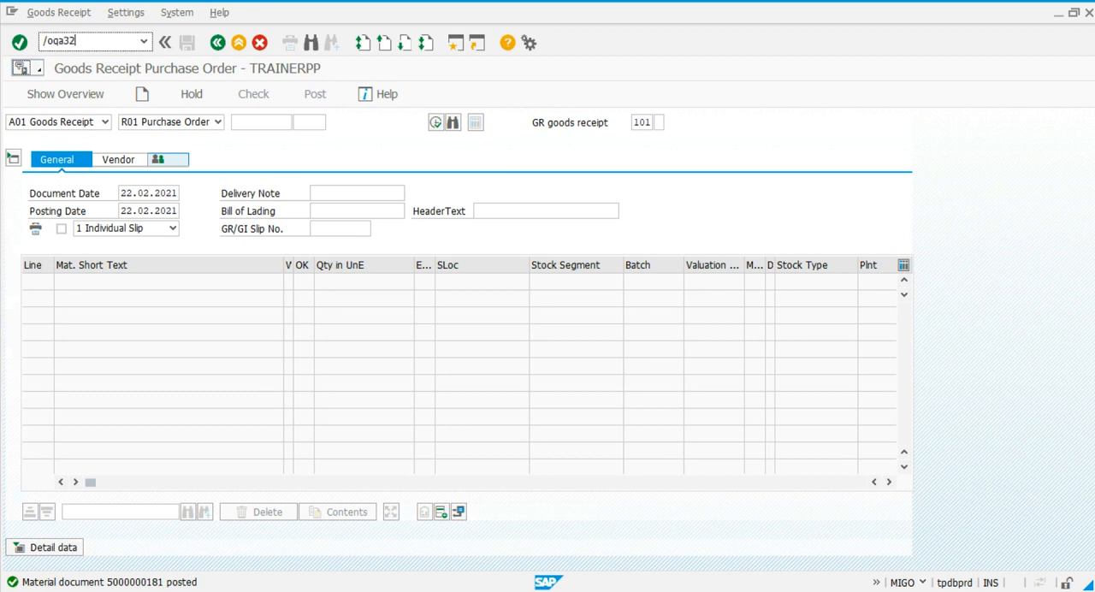
{"action": "key", "text": "Return"}
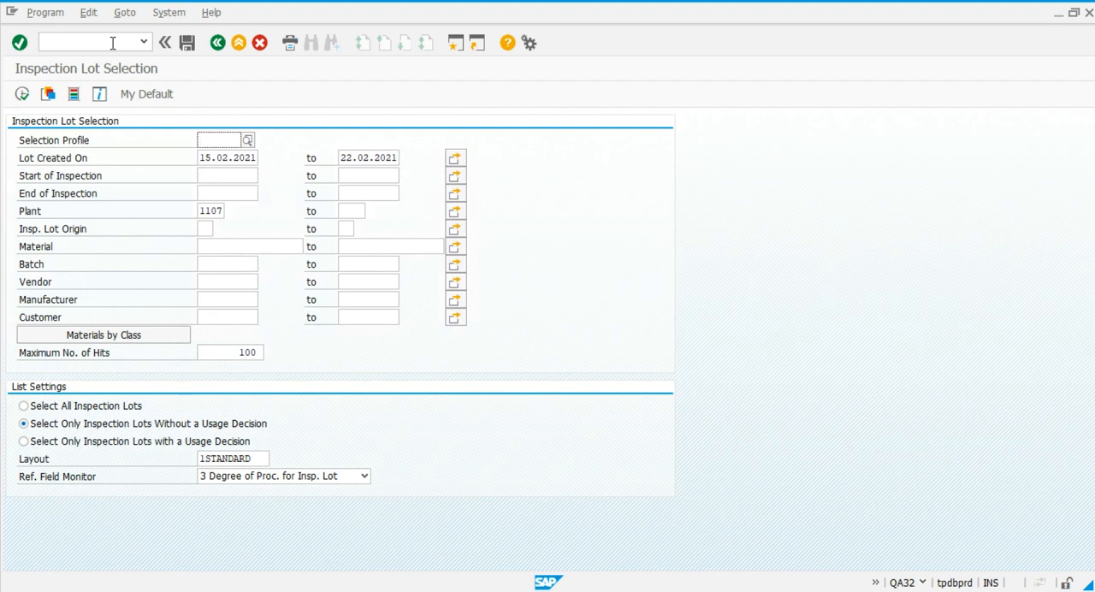
{"action": "left_click", "coordinate": [212, 158]}
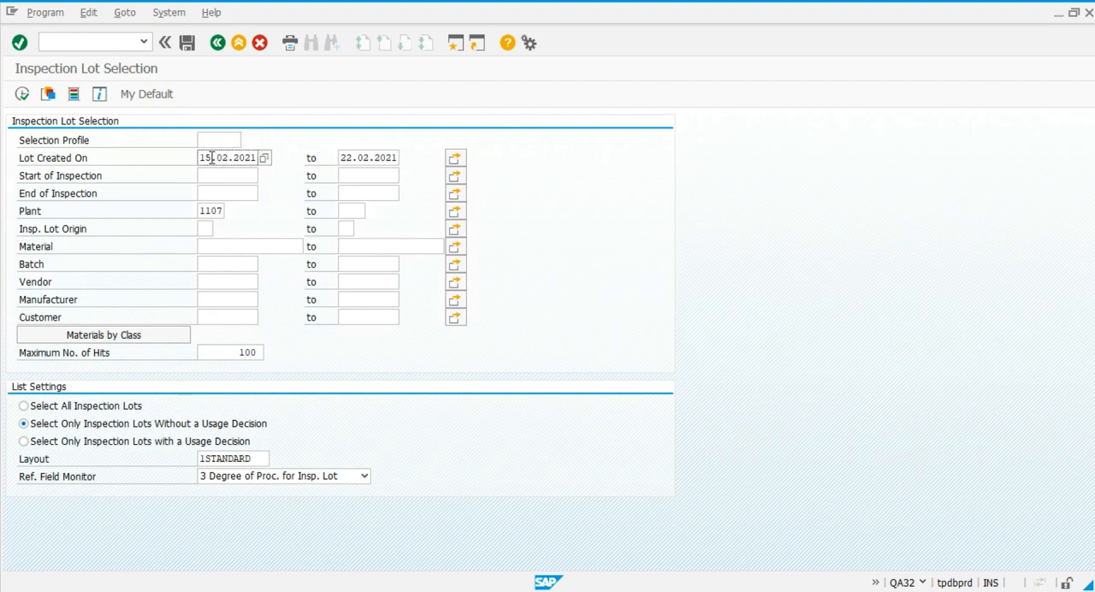
{"action": "key", "text": "BackSpace"}
{"action": "key", "text": "BackSpace"}
{"action": "type", "text": "22"}
{"action": "left_click", "coordinate": [22, 95]}
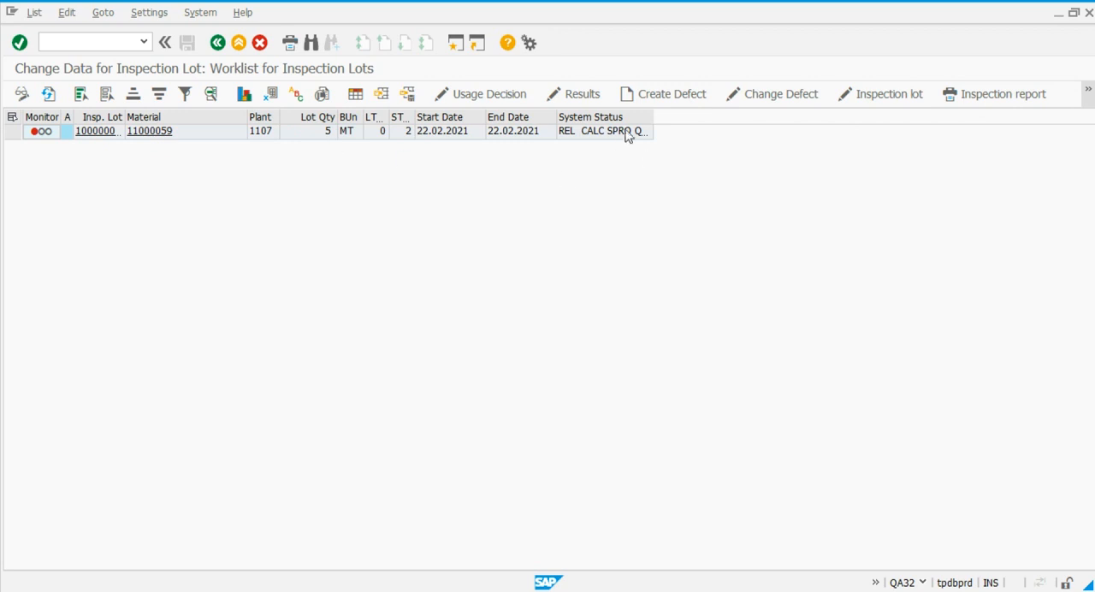
{"action": "left_click_drag", "start_coordinate": [654, 125], "coordinate": [706, 127]}
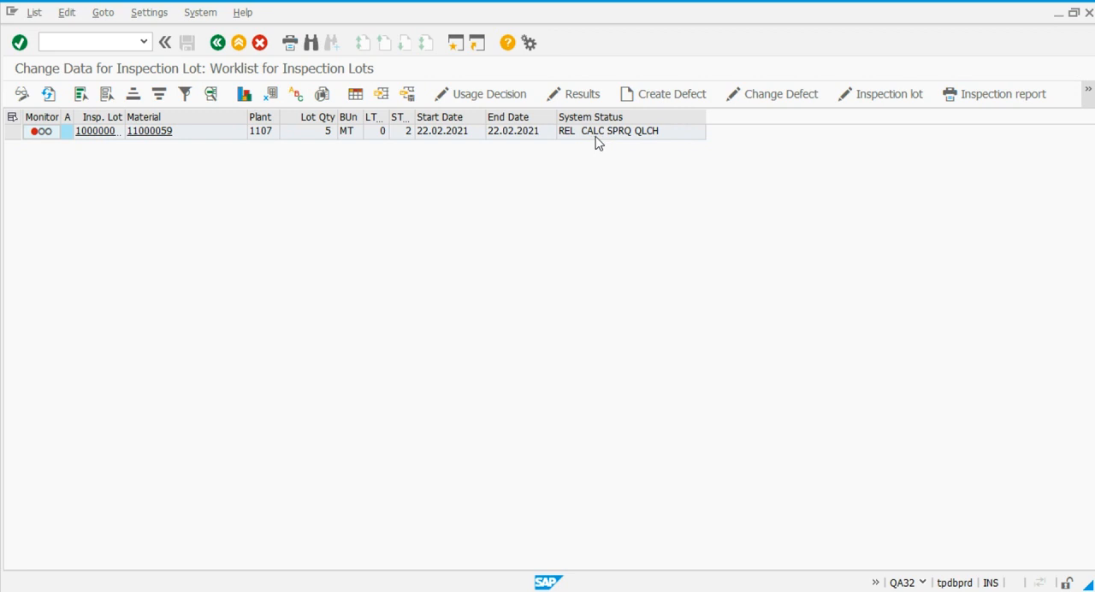
Open results recording for the cement inspection lot and record 2 inspected units with result 01 OK for the visual acceptance characteristic.
{"action": "left_click", "coordinate": [13, 132]}
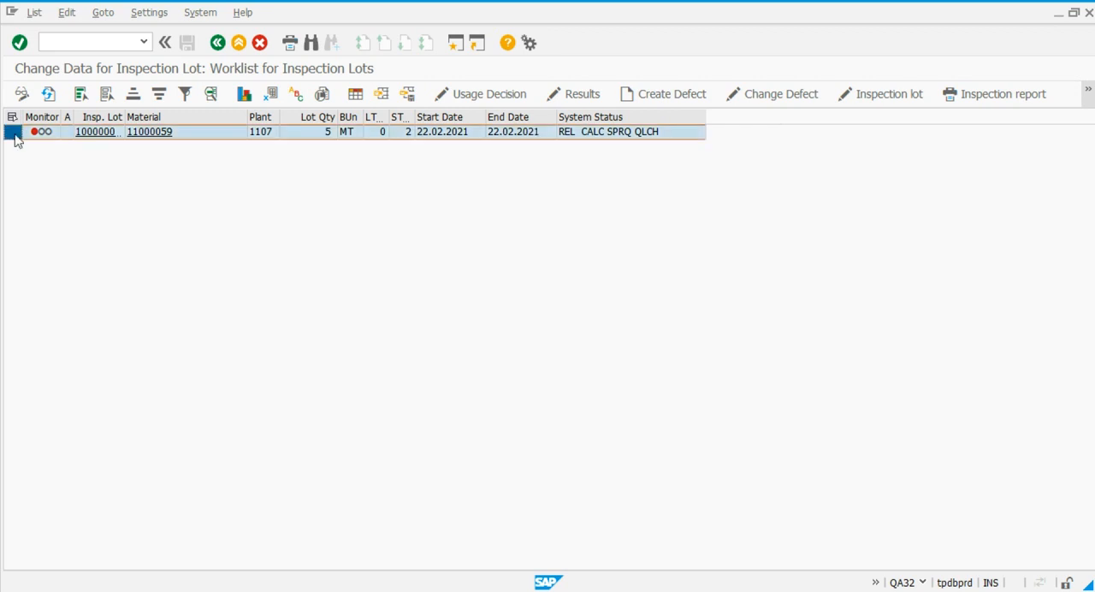
{"action": "left_click", "coordinate": [590, 94]}
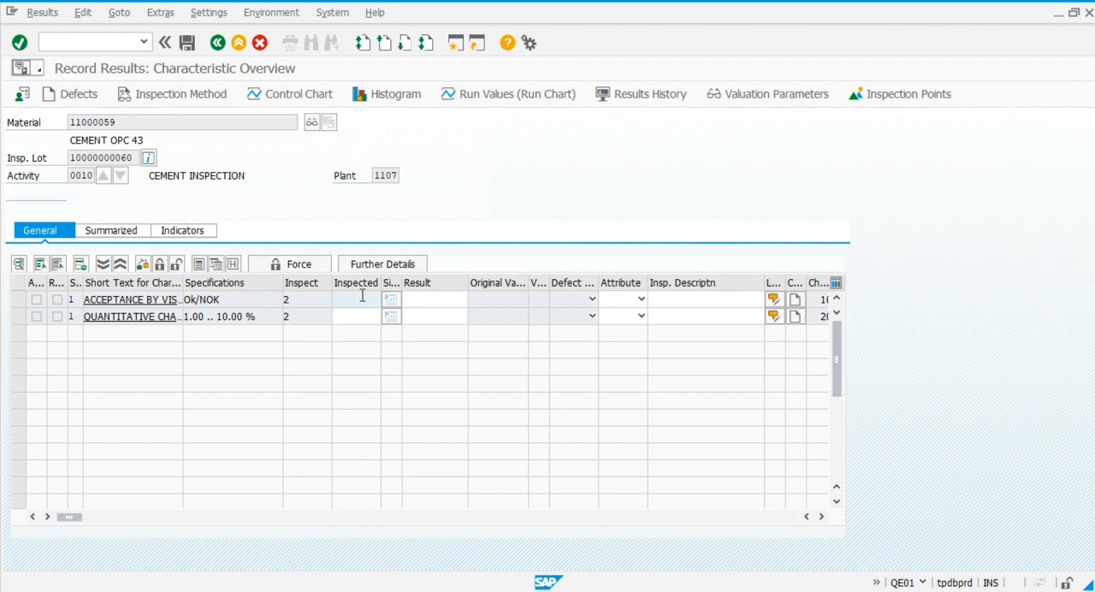
{"action": "left_click", "coordinate": [362, 296]}
{"action": "type", "text": "2"}
{"action": "key", "text": "Tab"}
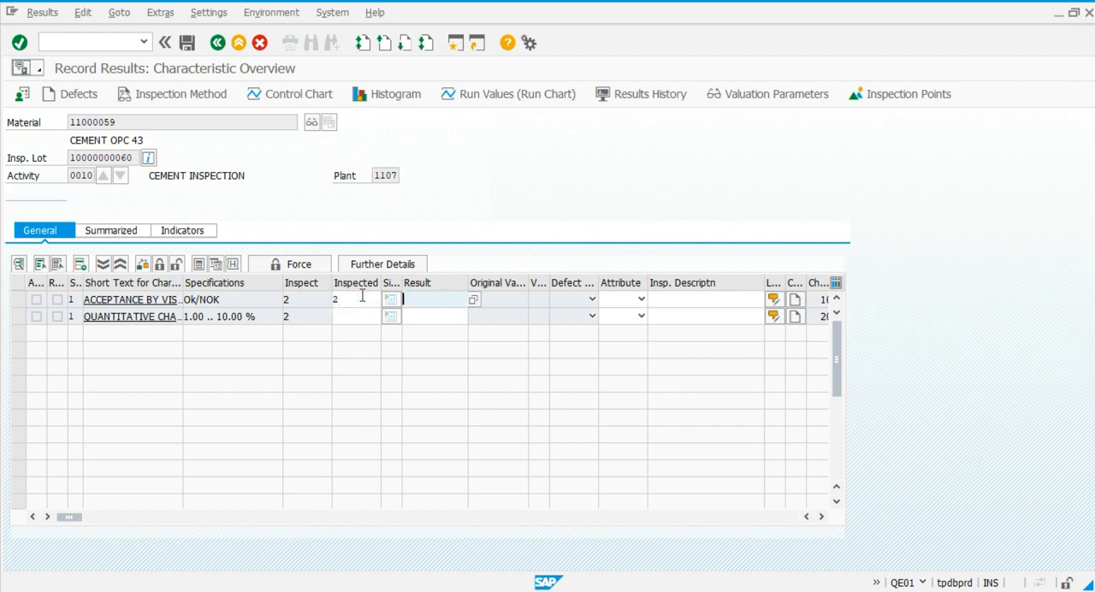
{"action": "left_click", "coordinate": [474, 301]}
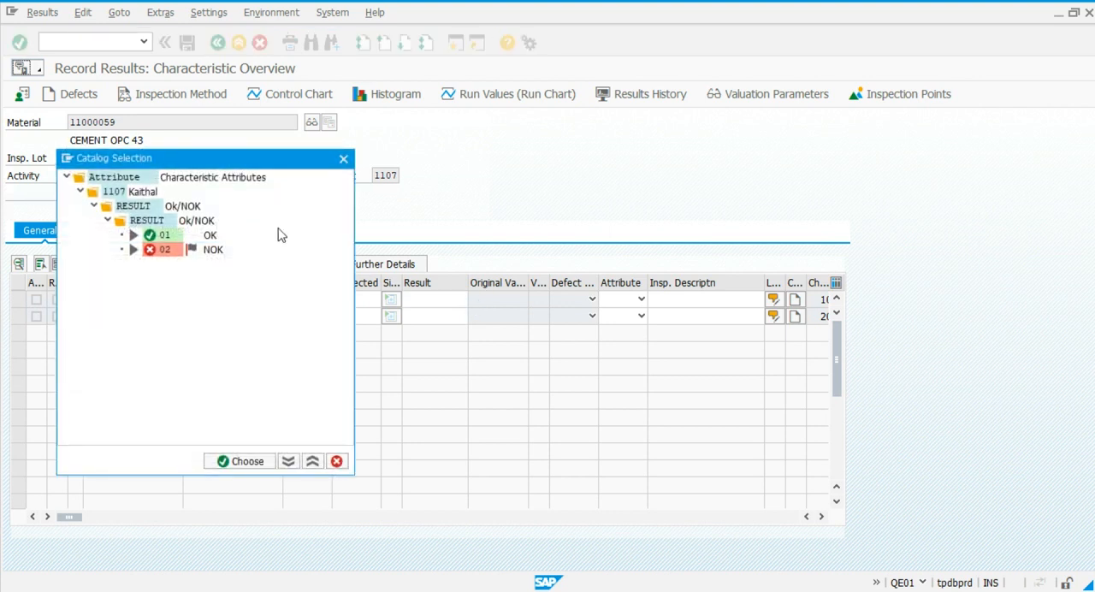
{"action": "double_click", "coordinate": [168, 239]}
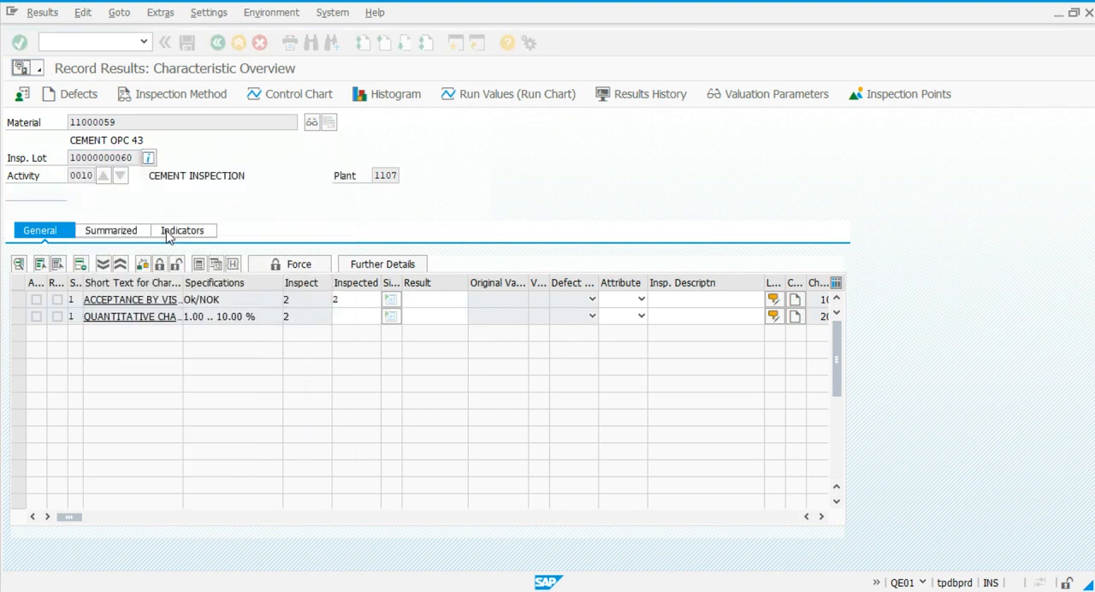
Record 2 inspected units with a result of 5 for the quantitative characteristic, valuate both results and save them.
{"action": "left_click", "coordinate": [353, 317]}
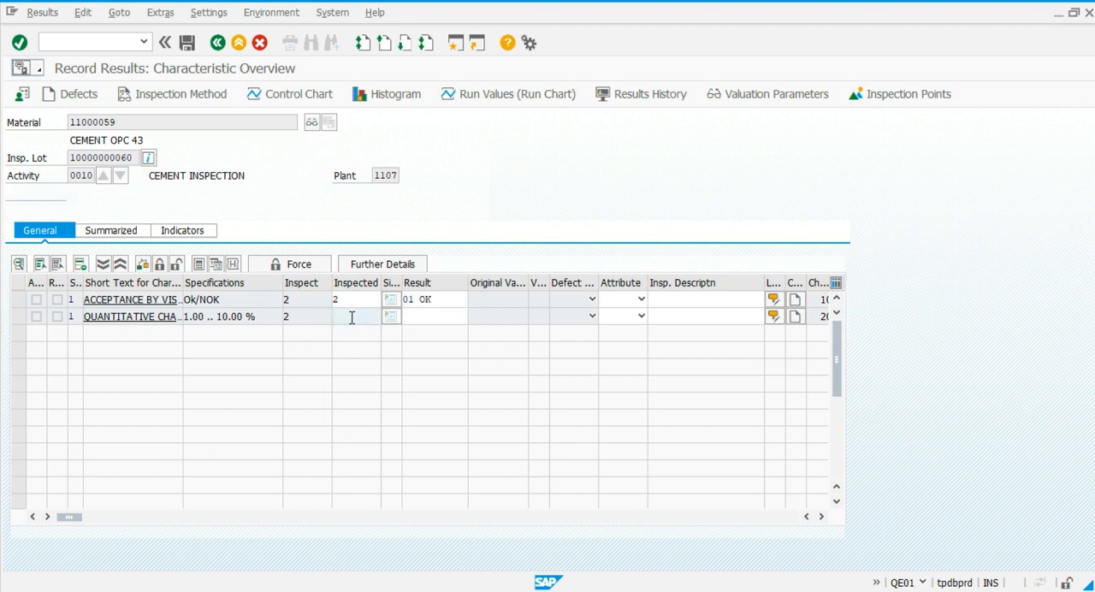
{"action": "type", "text": "2"}
{"action": "key", "text": "Tab"}
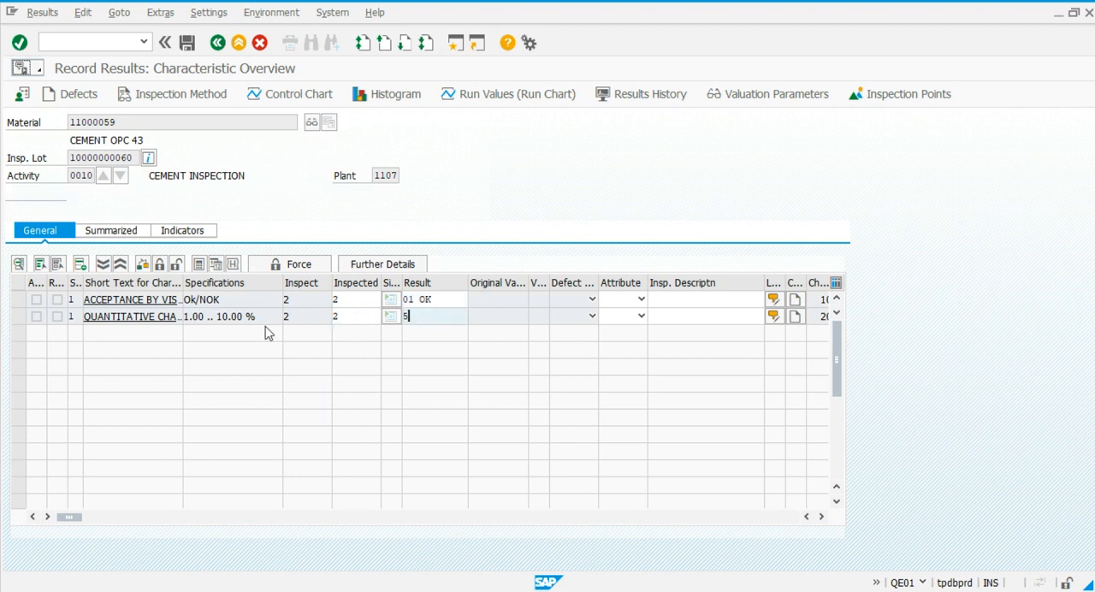
{"action": "key", "text": "Return"}
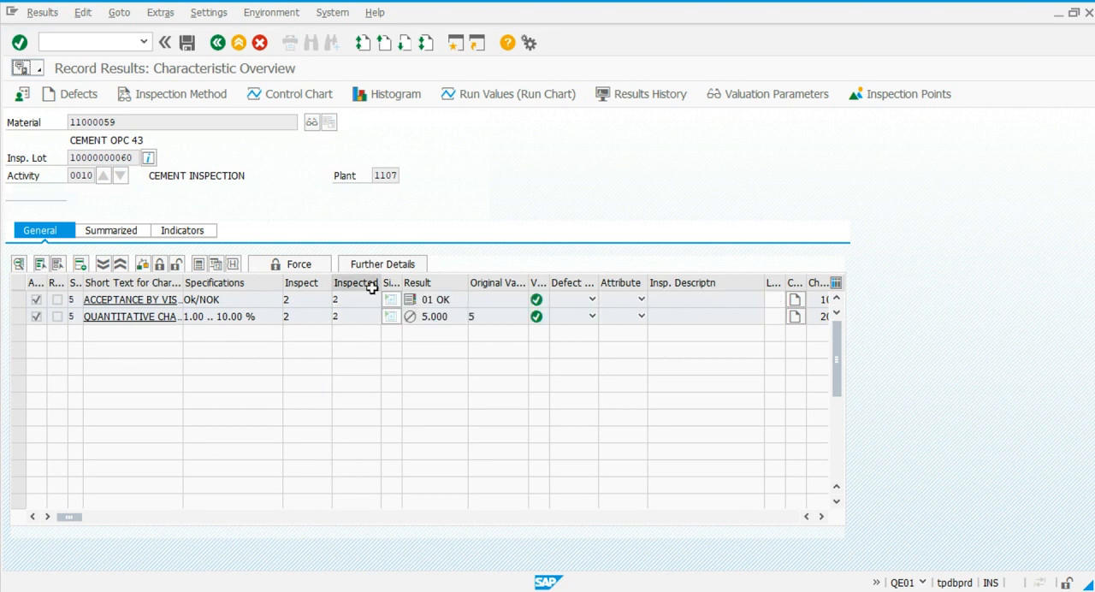
{"action": "left_click", "coordinate": [189, 45]}
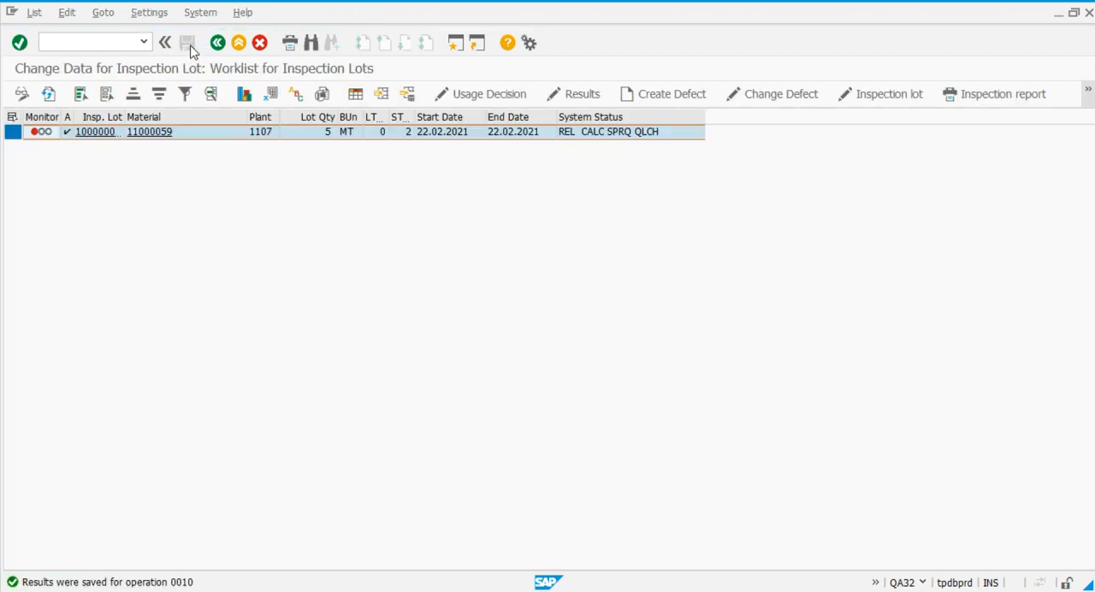
Open the usage decision for the 5 MT cement inspection lot and choose code A Accept from goods receipt group 01.
{"action": "left_click", "coordinate": [476, 99]}
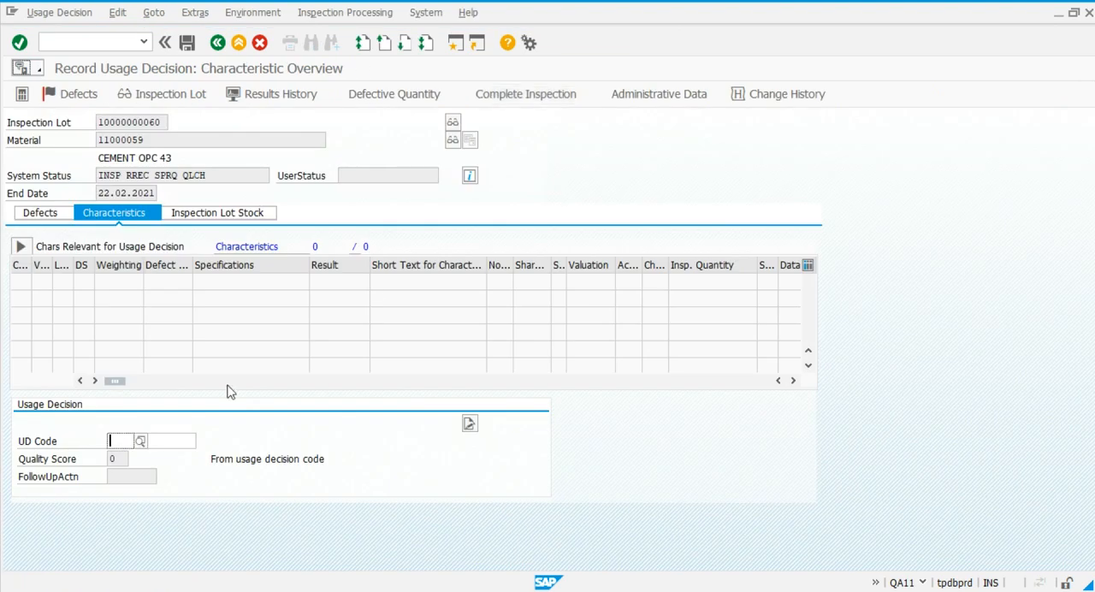
{"action": "left_click", "coordinate": [141, 441]}
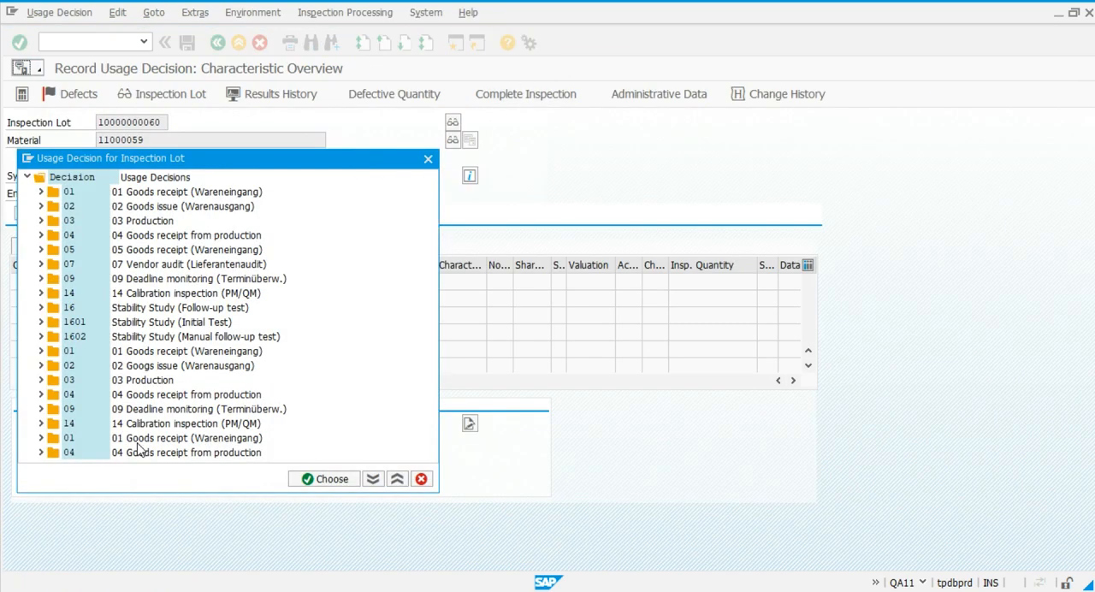
{"action": "left_click", "coordinate": [41, 192]}
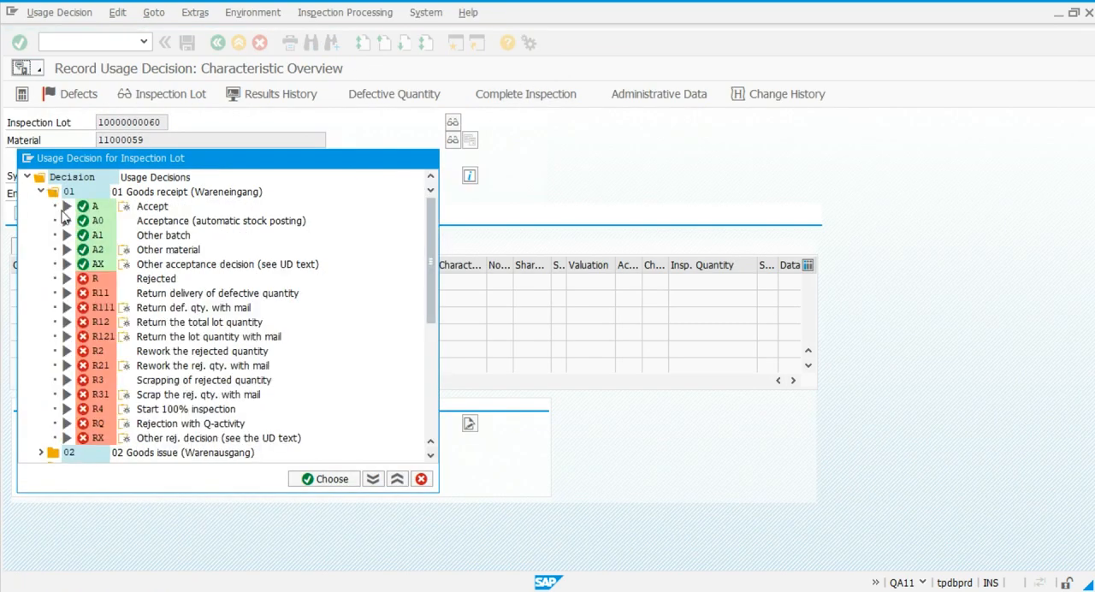
{"action": "double_click", "coordinate": [94, 207]}
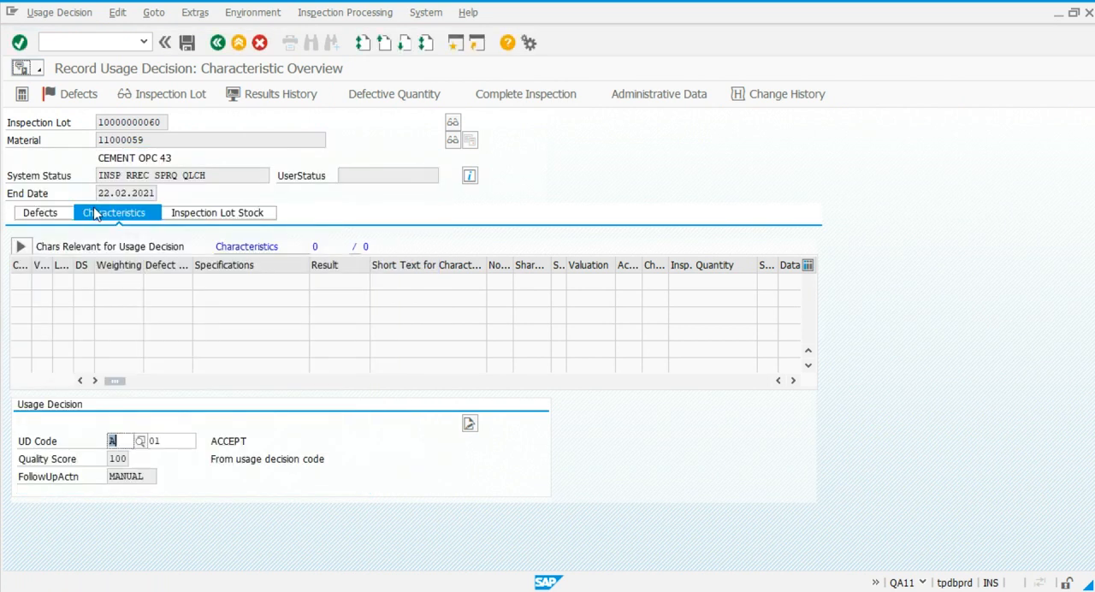
Post 5 MT of the lot stock to unrestricted use, save the usage decision and refresh the inspection lot worklist.
{"action": "left_click", "coordinate": [200, 213]}
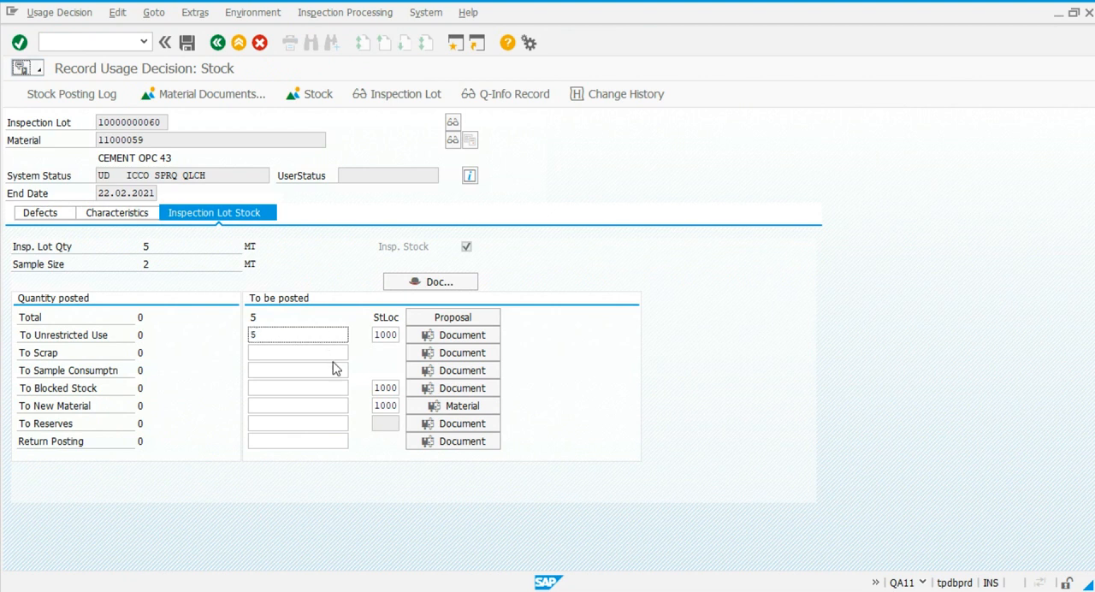
{"action": "type", "text": "5"}
{"action": "key", "text": "Return"}
{"action": "left_click", "coordinate": [188, 43]}
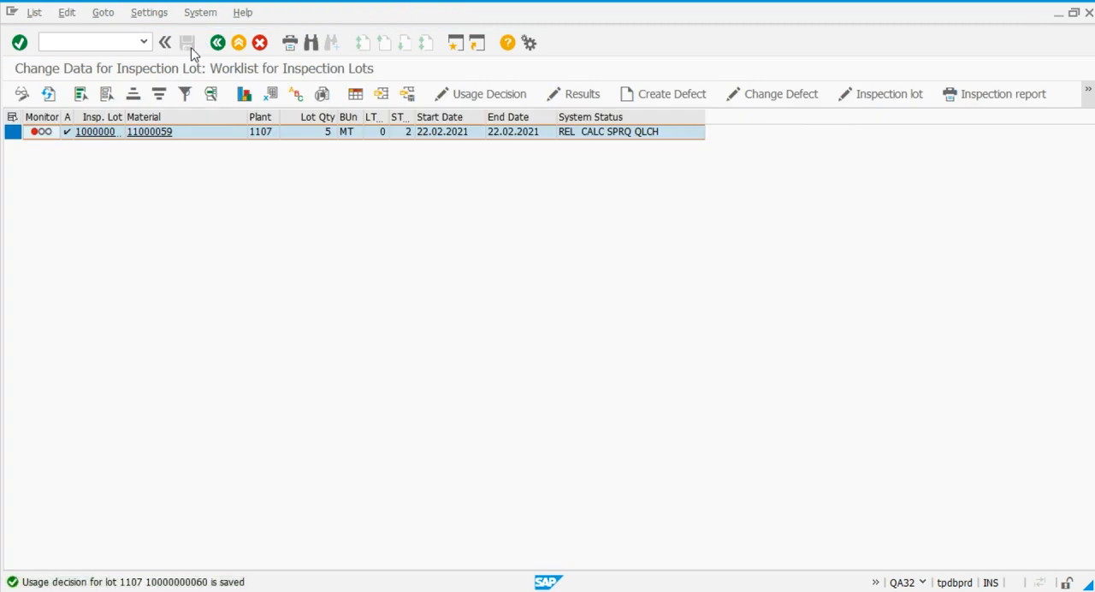
{"action": "left_click", "coordinate": [49, 94]}
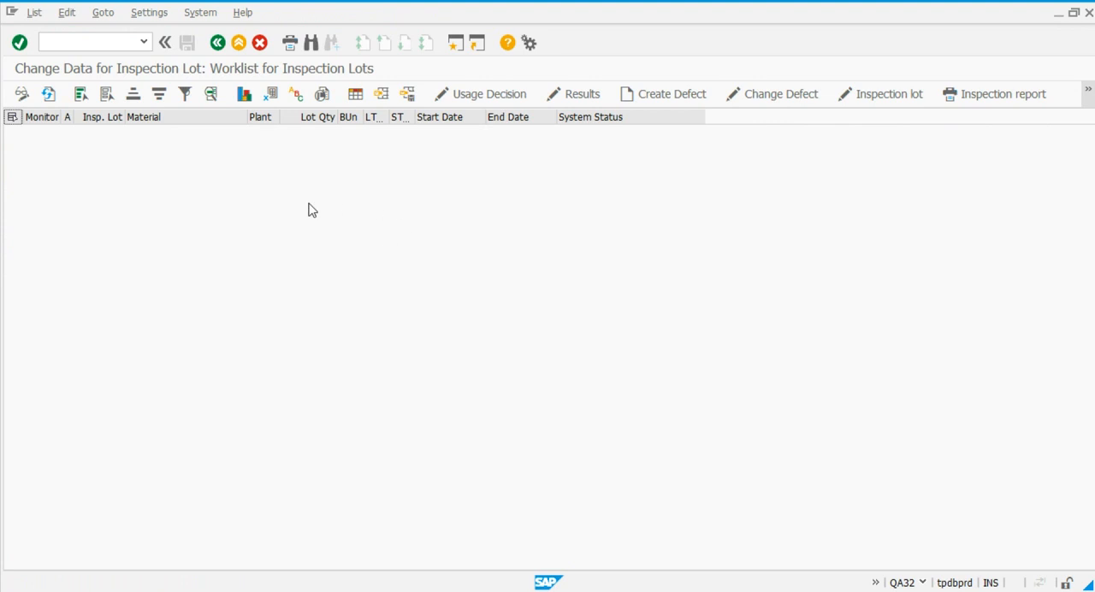
Load the cement purchase order in the goods receipt session, mark its item OK and set the quantity to 2 MT.
{"action": "key", "text": "alt+Tab"}
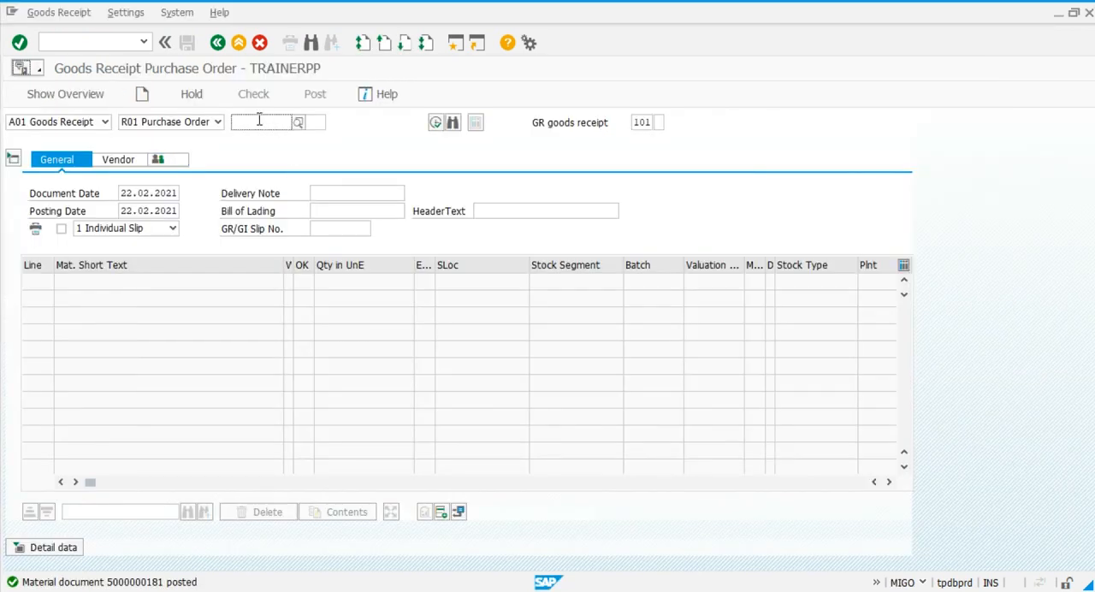
{"action": "left_click", "coordinate": [259, 121]}
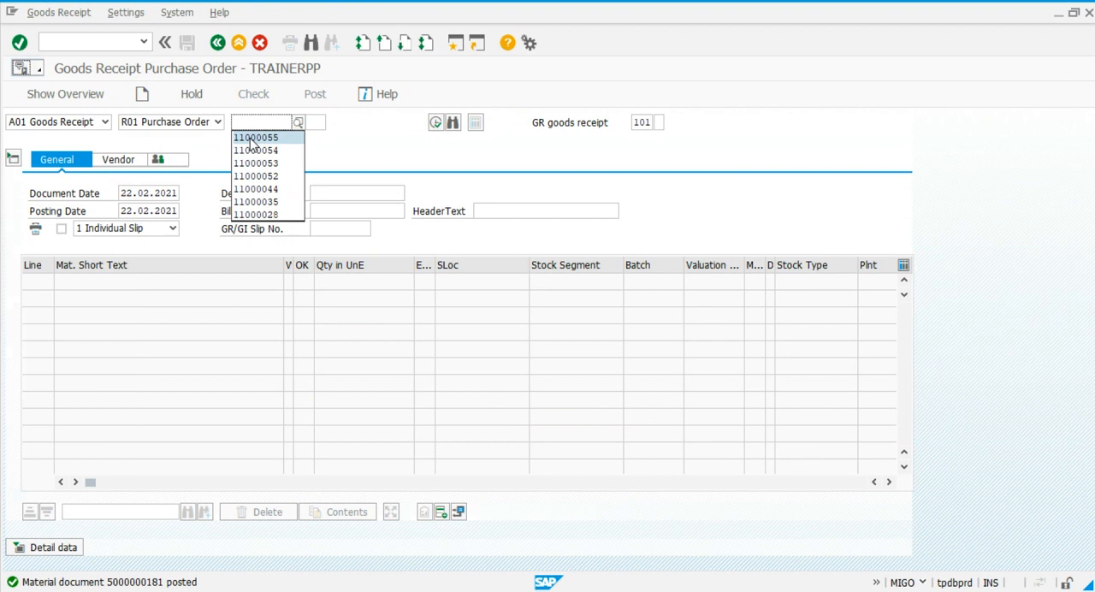
{"action": "left_click", "coordinate": [255, 138]}
{"action": "key", "text": "Return"}
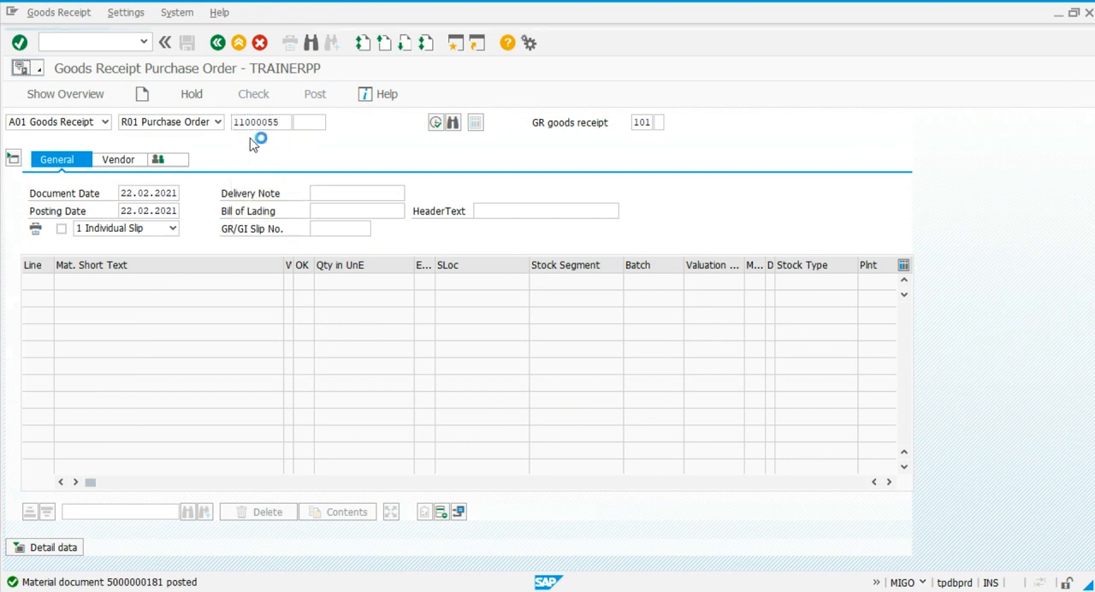
{"action": "left_click", "coordinate": [305, 282]}
{"action": "left_click", "coordinate": [341, 282]}
{"action": "key", "text": "BackSpace"}
{"action": "key", "text": "BackSpace"}
{"action": "type", "text": "2"}
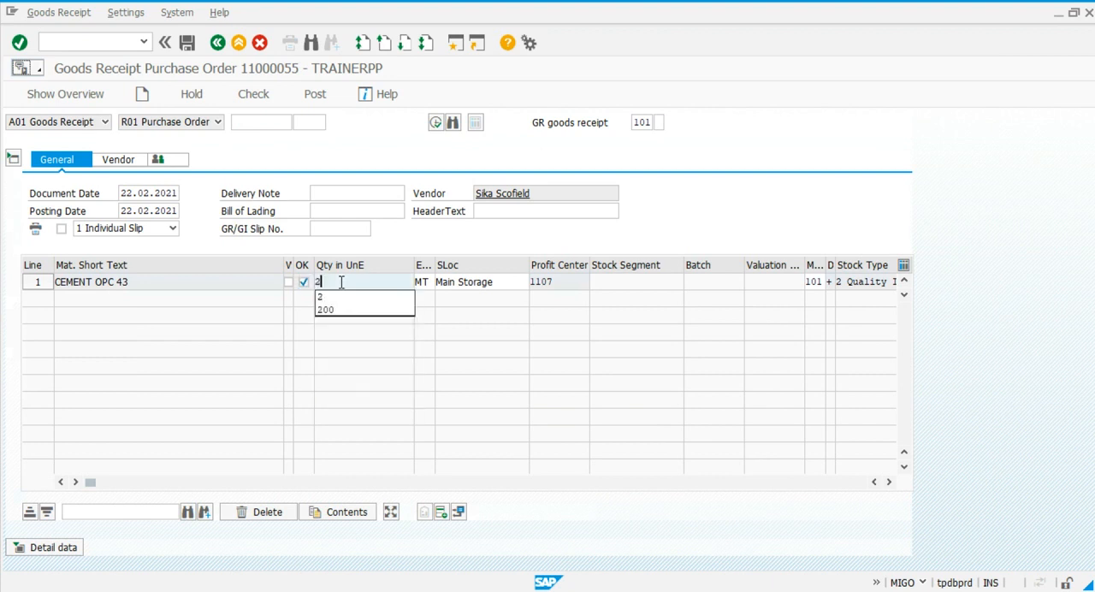
{"action": "key", "text": "Return"}
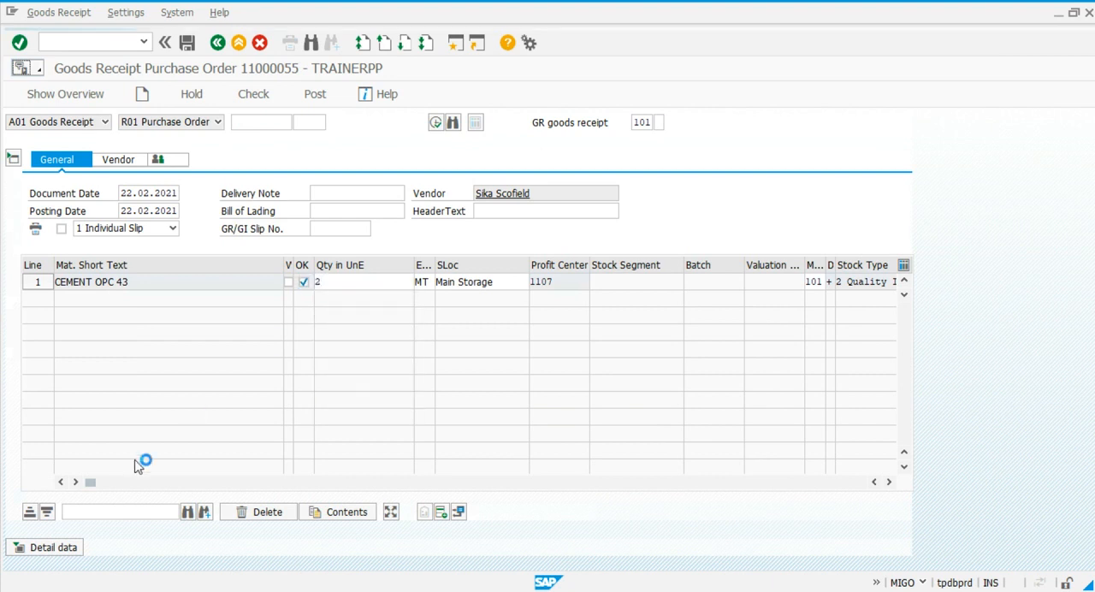
Enter 2 as the delivery note quantity in the item details and post the goods receipt.
{"action": "left_click", "coordinate": [53, 551]}
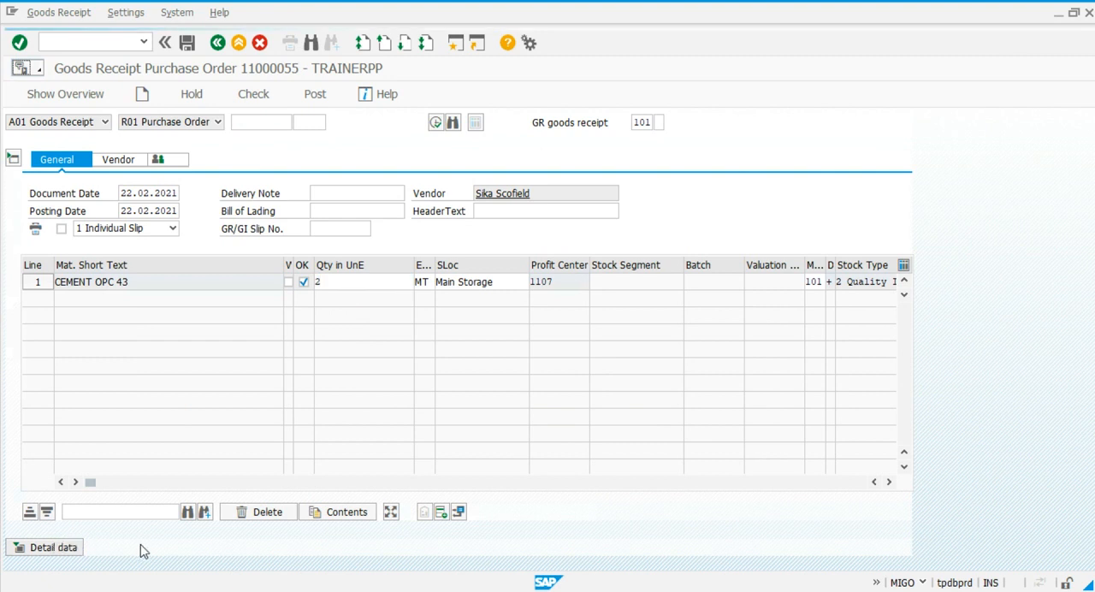
{"action": "left_click", "coordinate": [179, 475]}
{"action": "type", "text": "2"}
{"action": "left_click", "coordinate": [315, 87]}
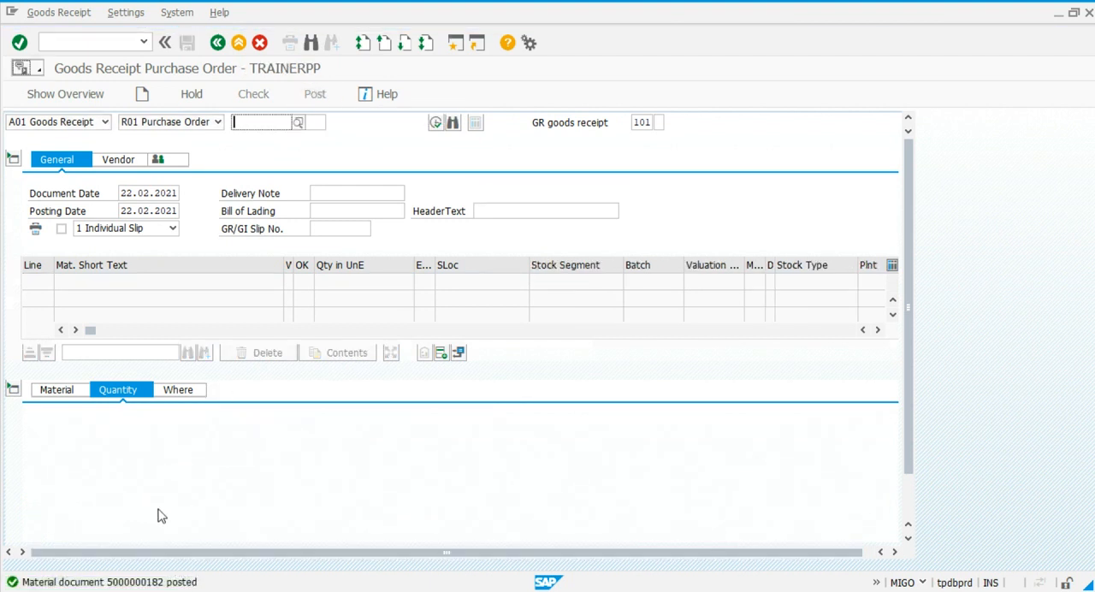
Refresh the inspection lot worklist, view the new 2 MT lot's characteristics in results recording past the status warning, and return to the worklist.
{"action": "key", "text": "alt+Tab"}
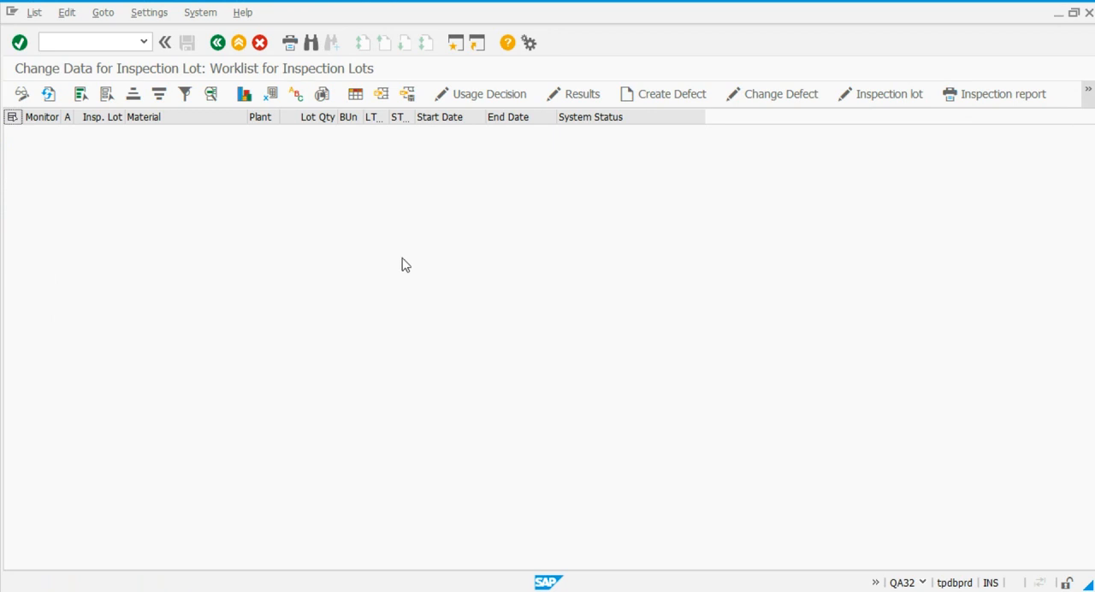
{"action": "left_click", "coordinate": [48, 95]}
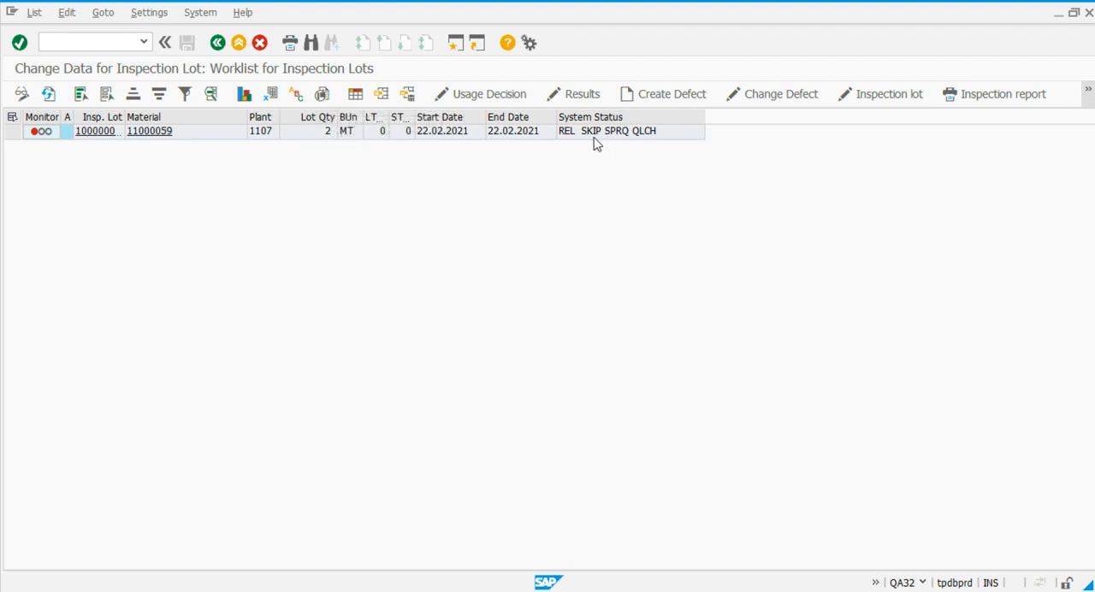
{"action": "left_click", "coordinate": [13, 131]}
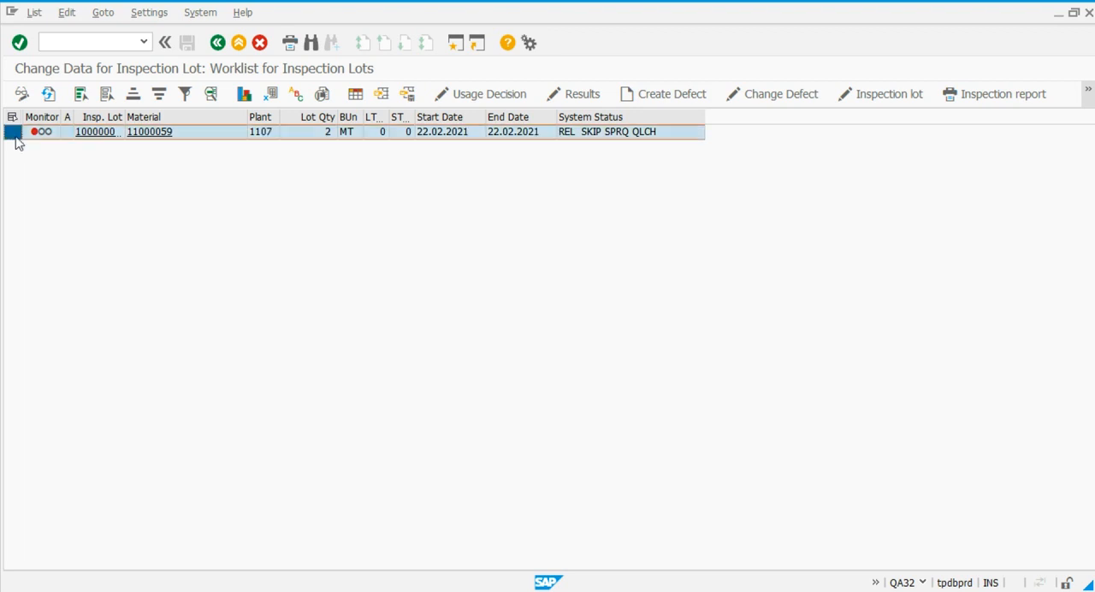
{"action": "left_click", "coordinate": [580, 93]}
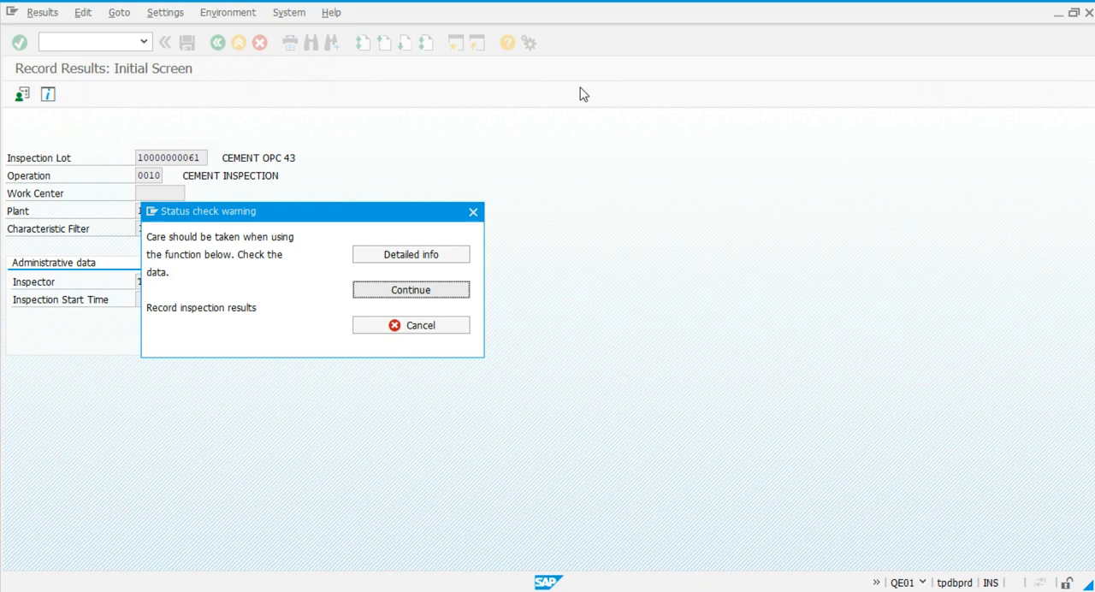
{"action": "left_click", "coordinate": [427, 292]}
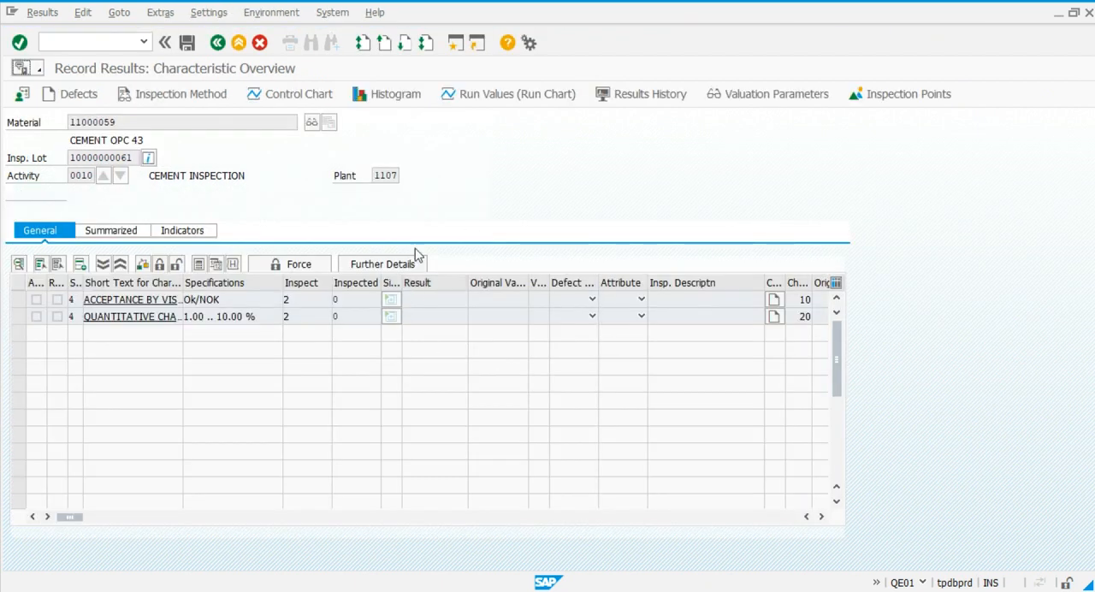
{"action": "left_click", "coordinate": [217, 43]}
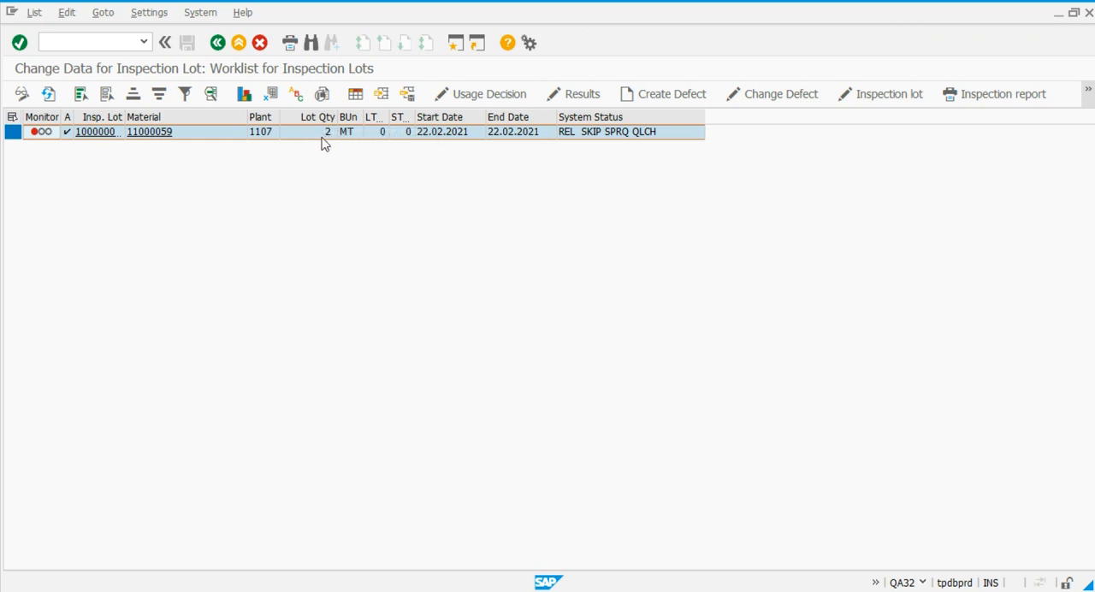
Start MMBE in a new session and display the stock overview for material 11000059 in plant 1107.
{"action": "left_click", "coordinate": [98, 43]}
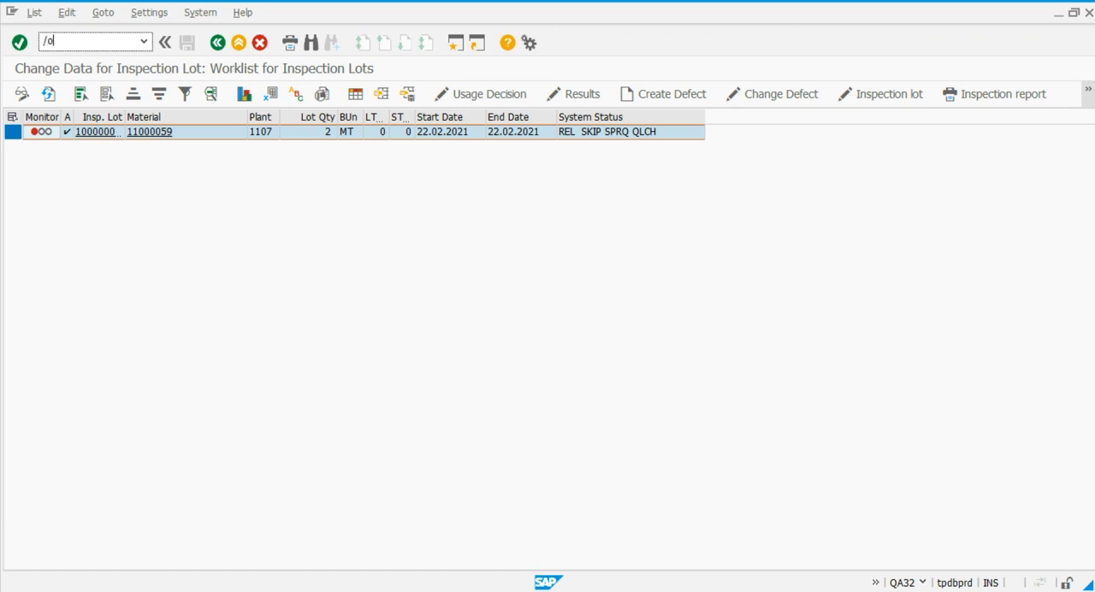
{"action": "key", "text": "Return"}
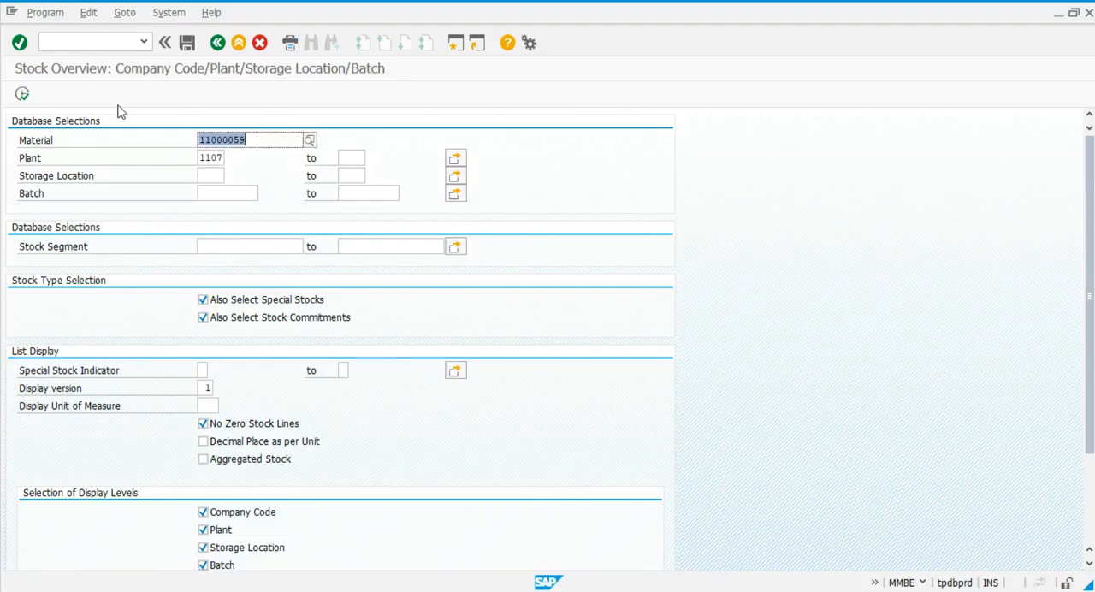
{"action": "left_click", "coordinate": [22, 94]}
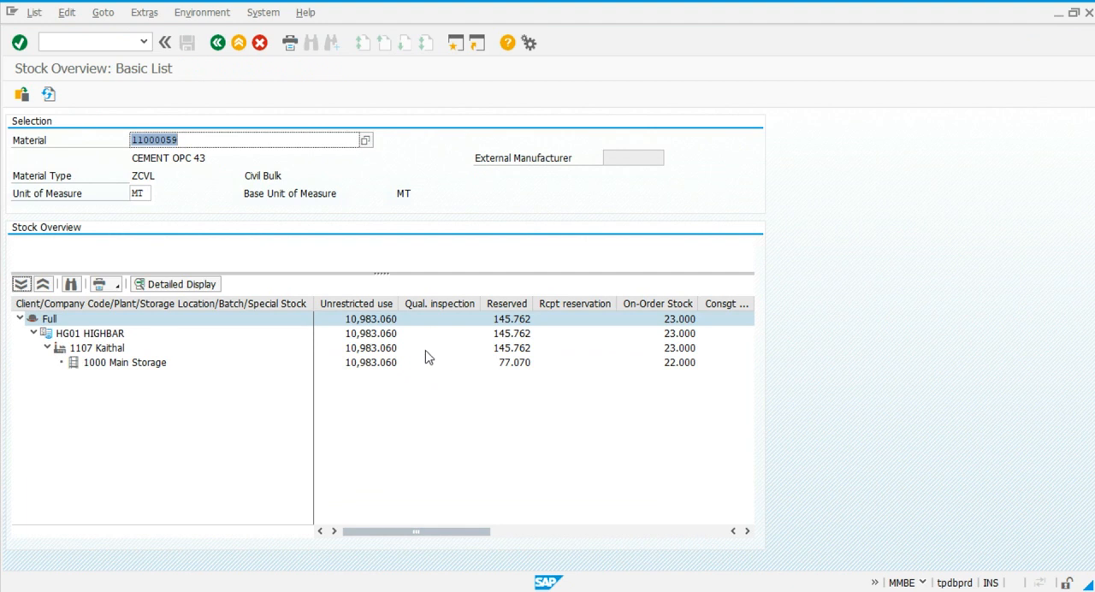
Return to the goods receipt session, load the cement purchase order again and enter 3 as the delivery note quantity.
{"action": "key", "text": "alt+Tab"}
{"action": "key", "text": "alt+Tab"}
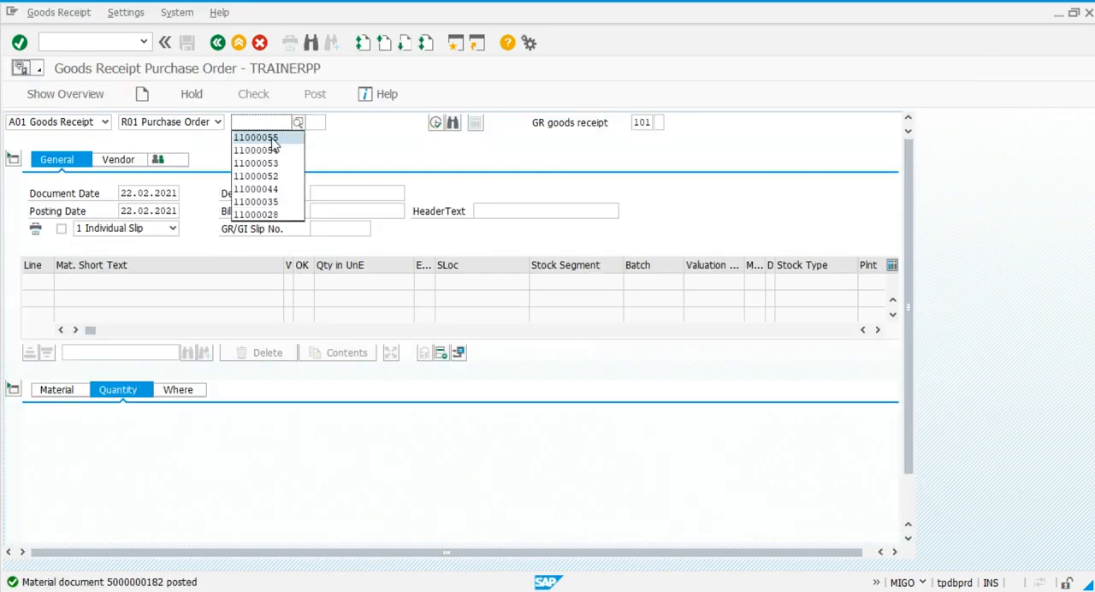
{"action": "left_click", "coordinate": [273, 138]}
{"action": "key", "text": "Return"}
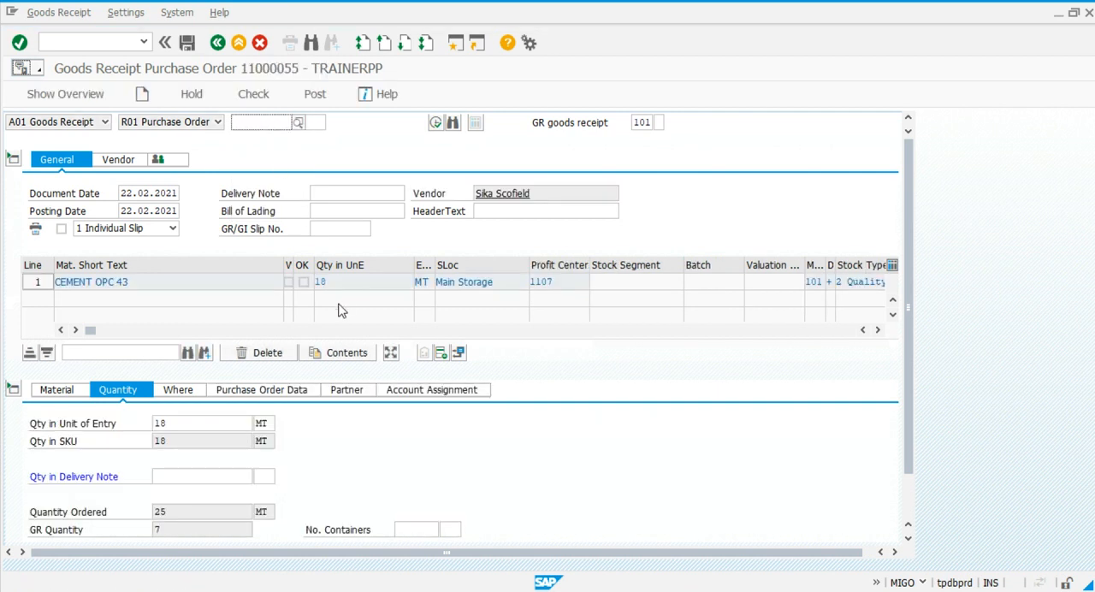
{"action": "left_click", "coordinate": [165, 470]}
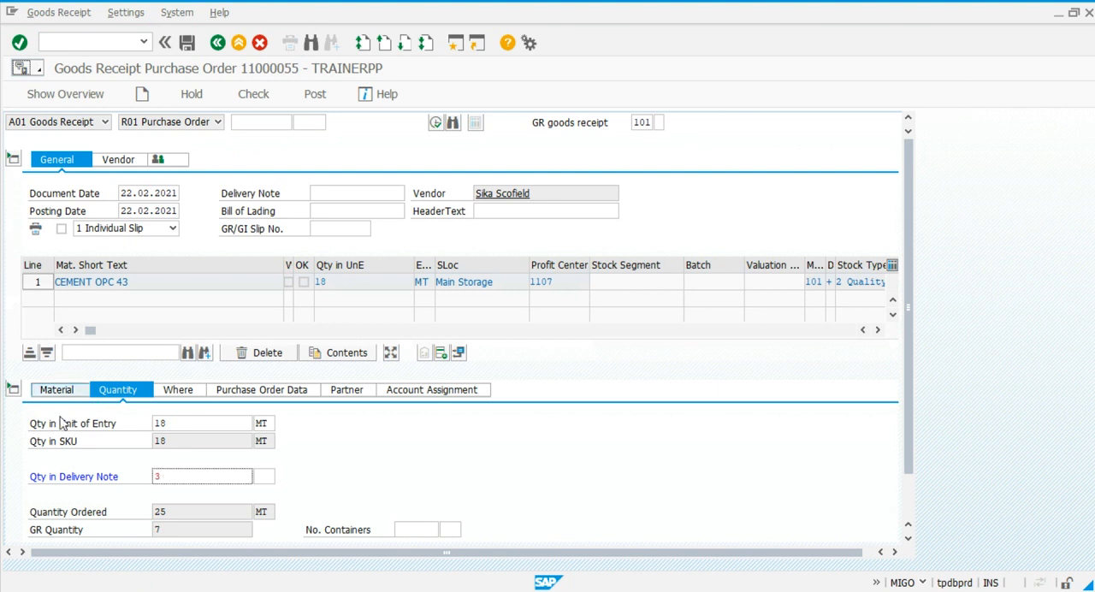
{"action": "key", "text": "Return"}
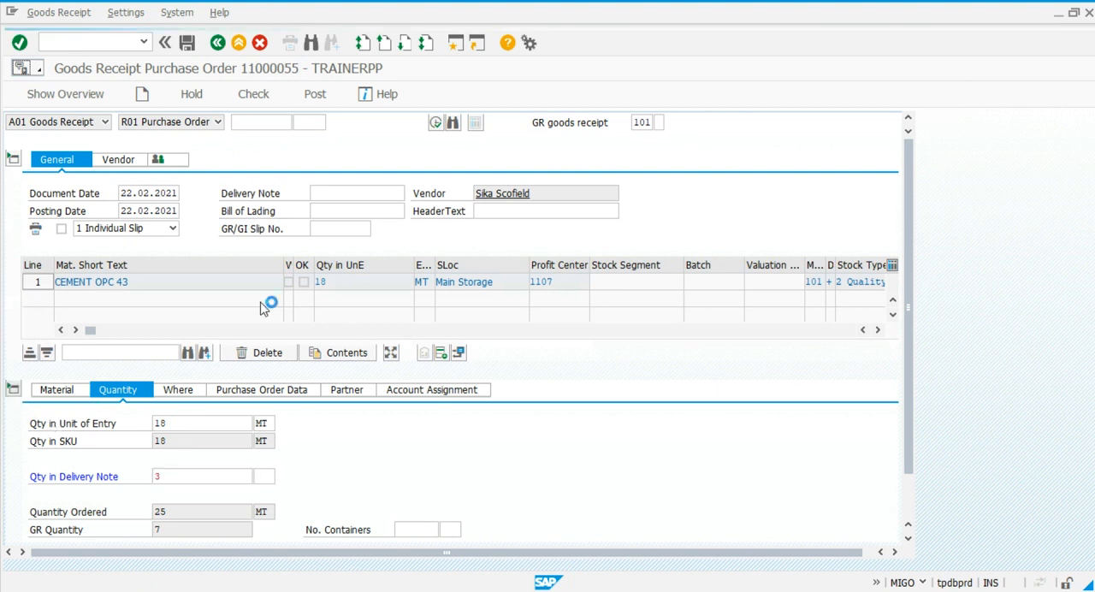
Set the cement item's receipt quantity to 3 MT, mark it OK and post the goods receipt.
{"action": "left_click", "coordinate": [343, 276]}
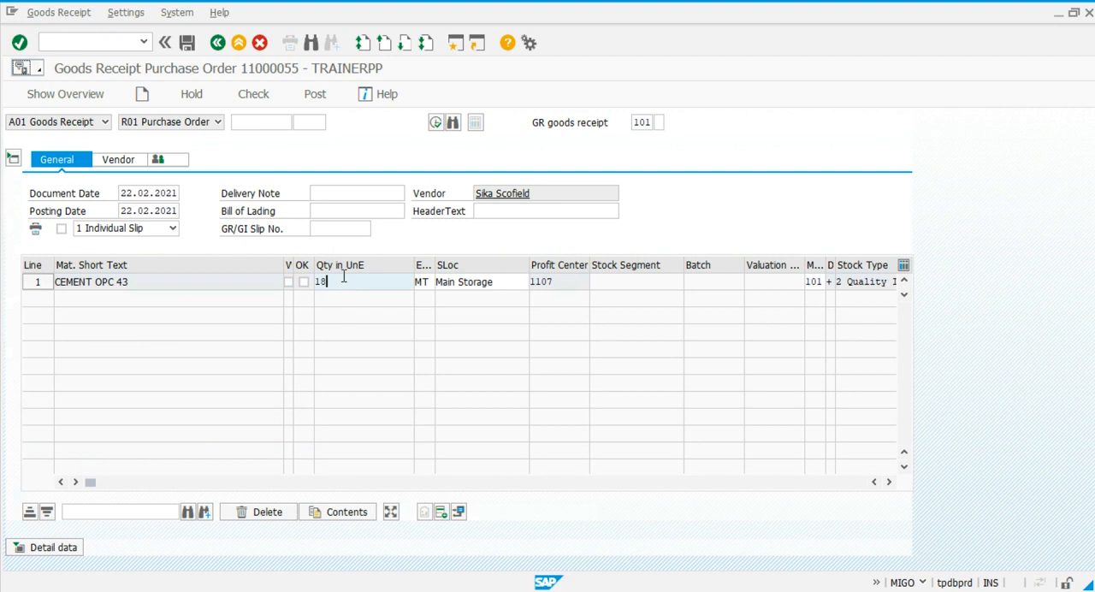
{"action": "key", "text": "BackSpace"}
{"action": "key", "text": "BackSpace"}
{"action": "left_click", "coordinate": [303, 282]}
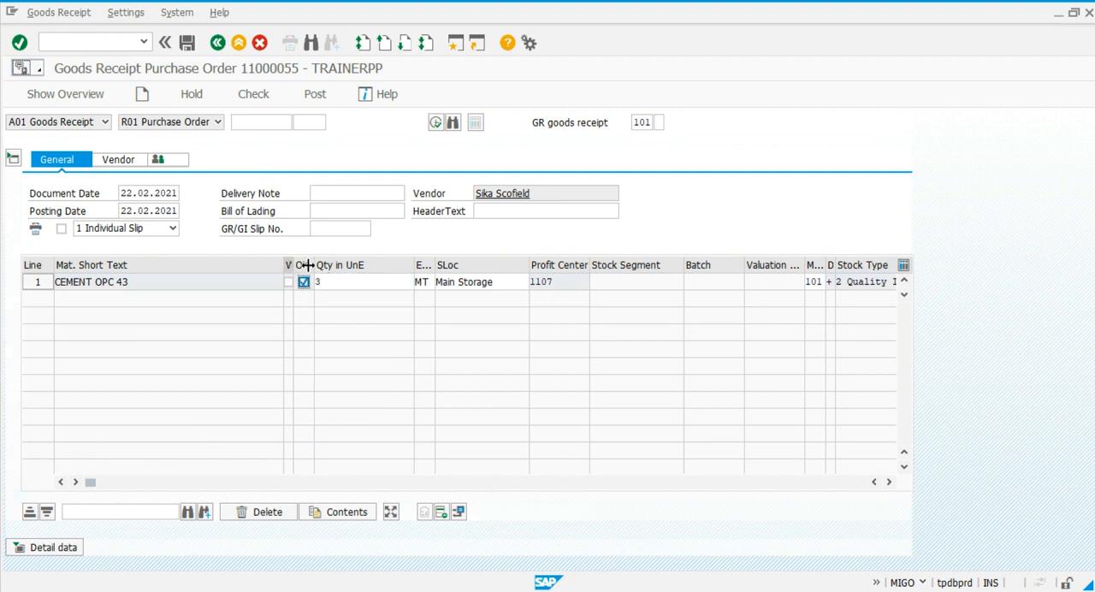
{"action": "left_click", "coordinate": [318, 95]}
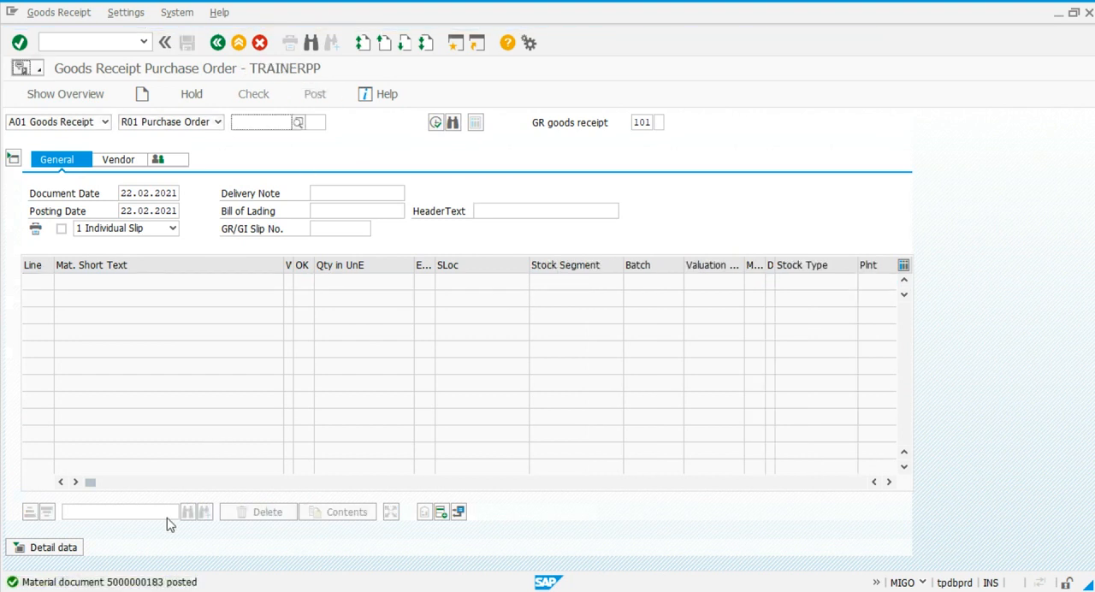
Go back to the inspection lot worklist and refresh it to check the system status of the newly received lot.
{"action": "key", "text": "alt+Tab"}
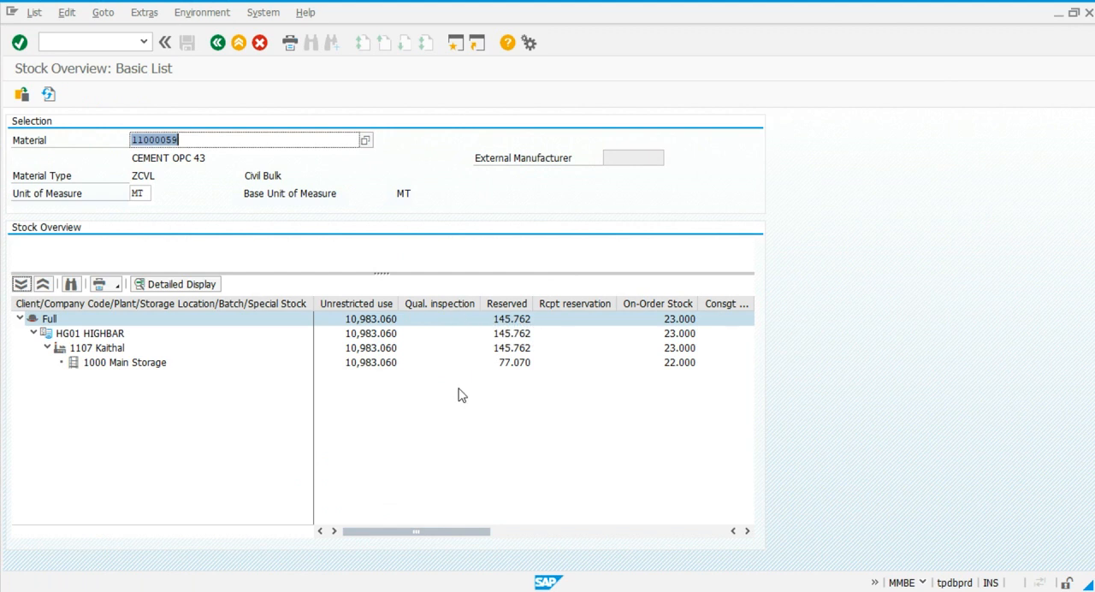
{"action": "key", "text": "alt+Tab"}
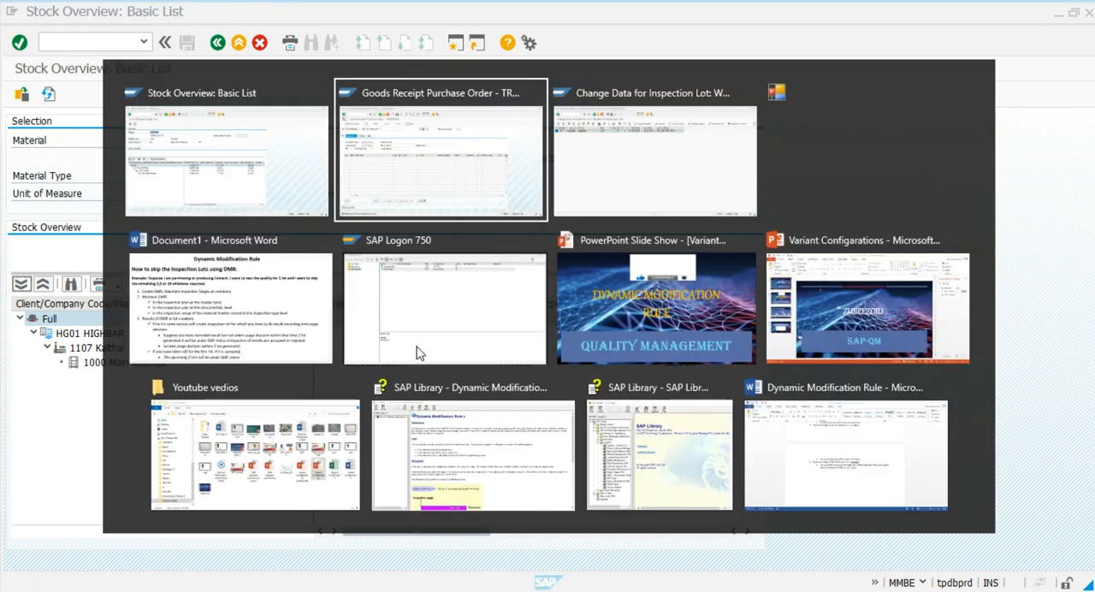
{"action": "key", "text": "alt+Tab"}
{"action": "left_click", "coordinate": [48, 94]}
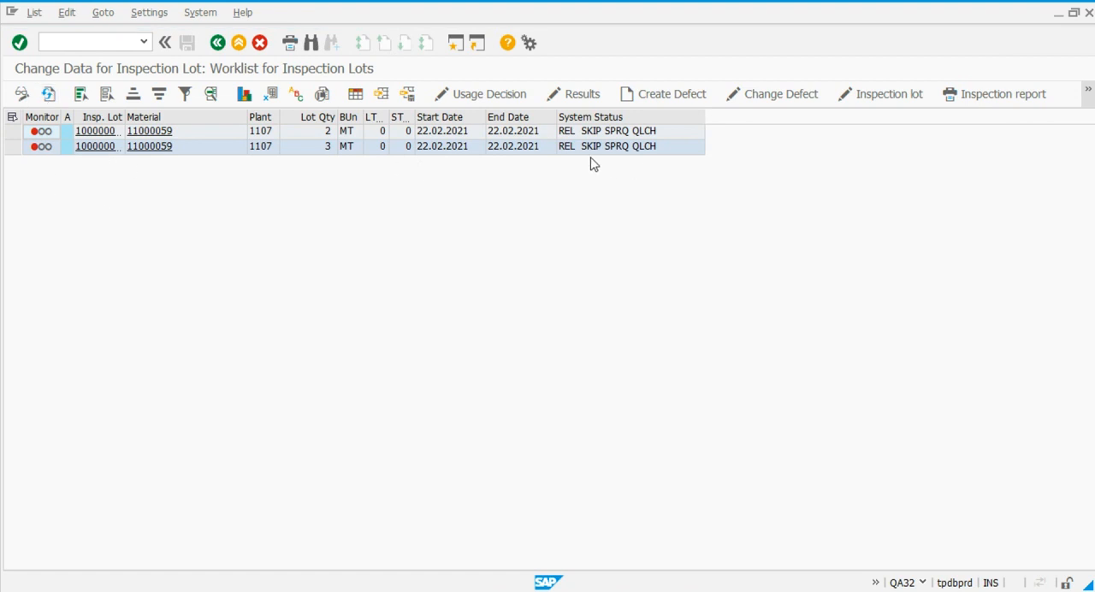
Return to the goods receipt session and load the cement purchase order again.
{"action": "key", "text": "alt+Tab"}
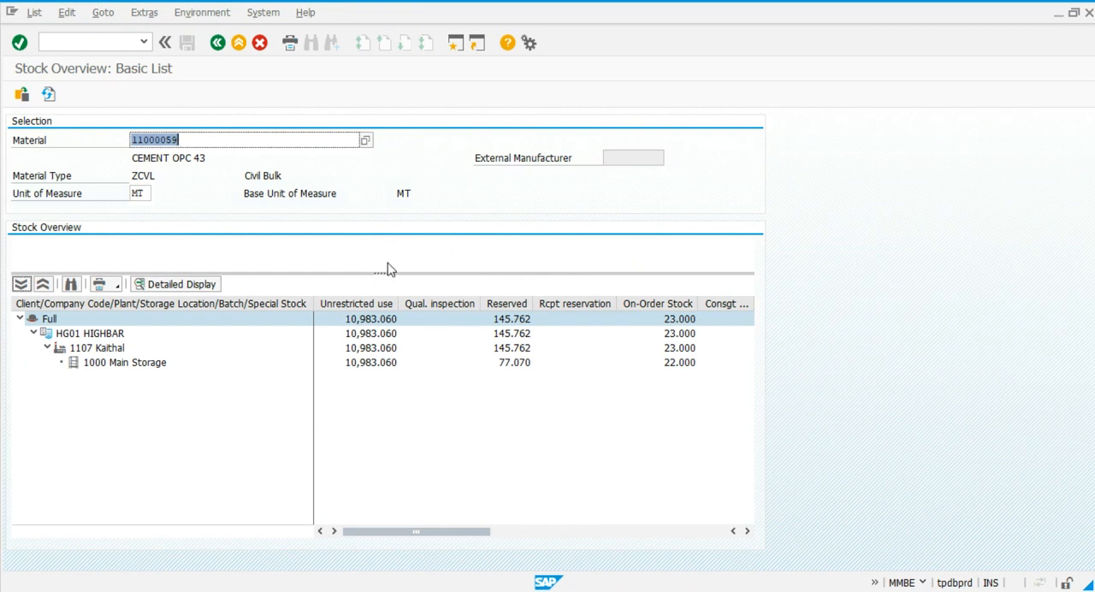
{"action": "key", "text": "alt+Tab"}
{"action": "key", "text": "alt+Tab"}
{"action": "left_click", "coordinate": [247, 121]}
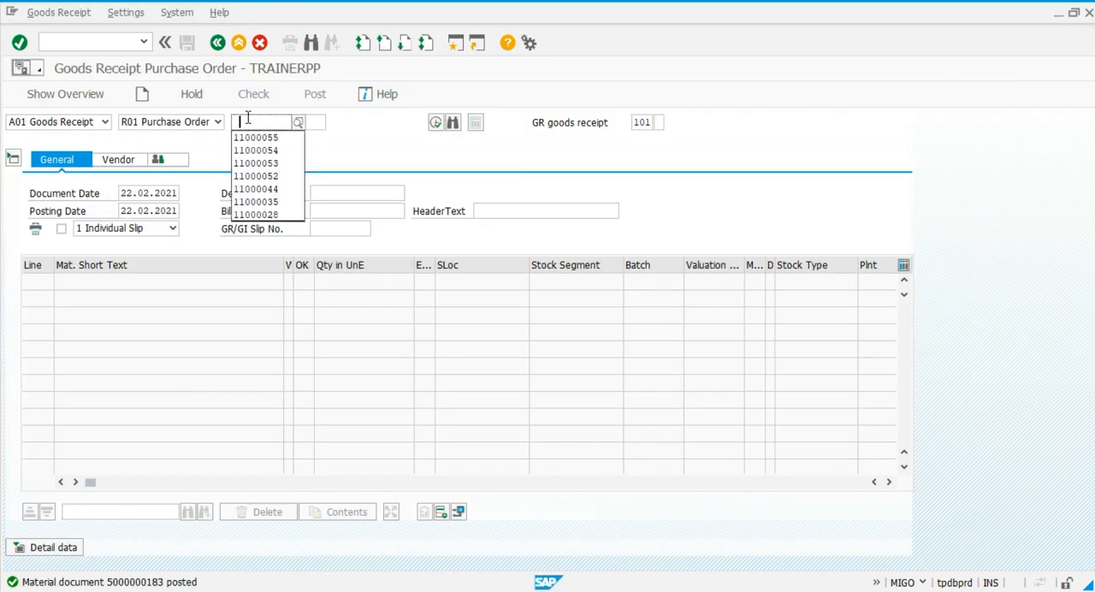
{"action": "left_click", "coordinate": [246, 140]}
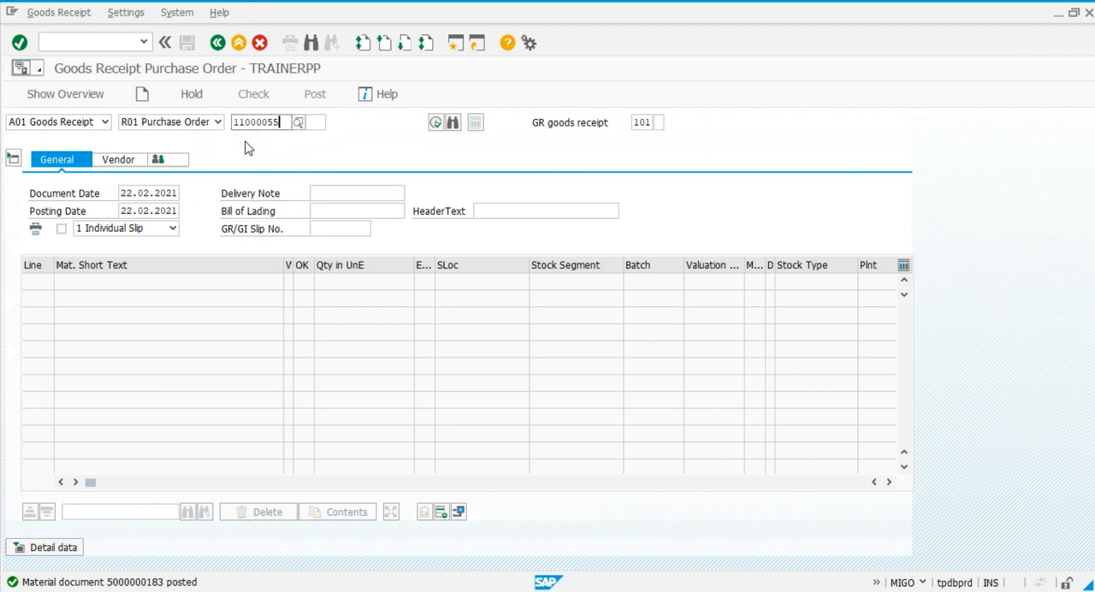
{"action": "key", "text": "Return"}
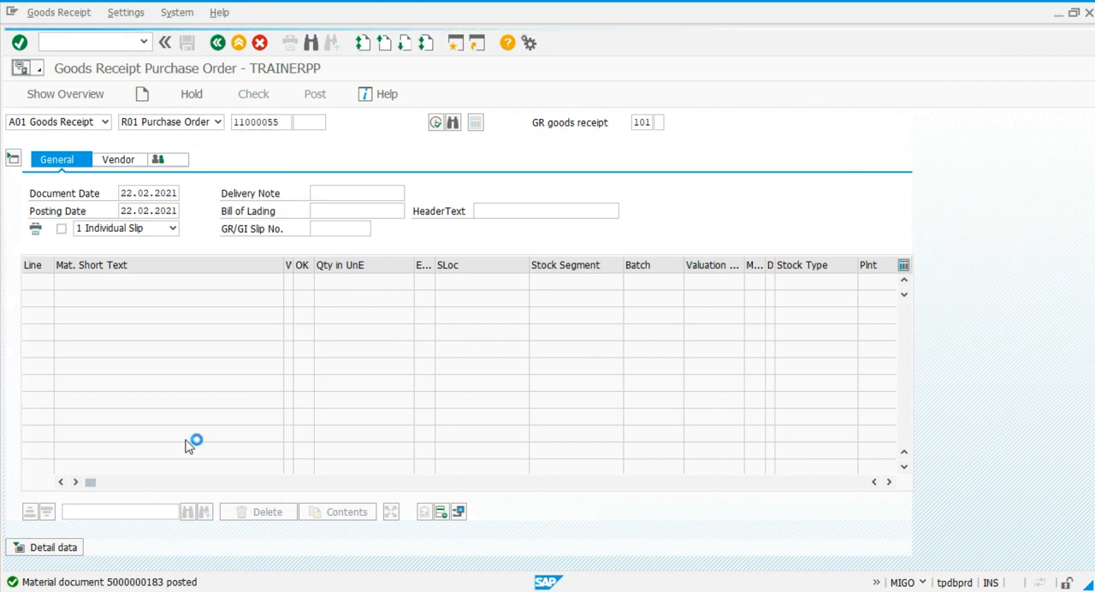
Mark the cement item OK and set its receipt quantity to 4 MT.
{"action": "left_click", "coordinate": [305, 283]}
{"action": "left_click", "coordinate": [338, 285]}
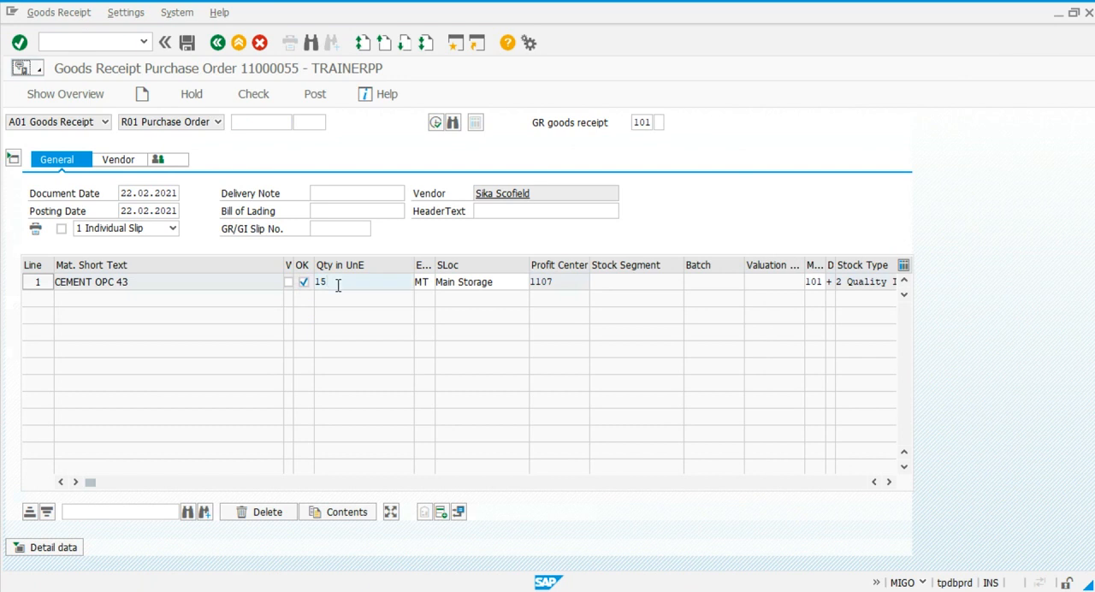
{"action": "key", "text": "BackSpace"}
{"action": "key", "text": "BackSpace"}
{"action": "type", "text": "4"}
{"action": "key", "text": "Return"}
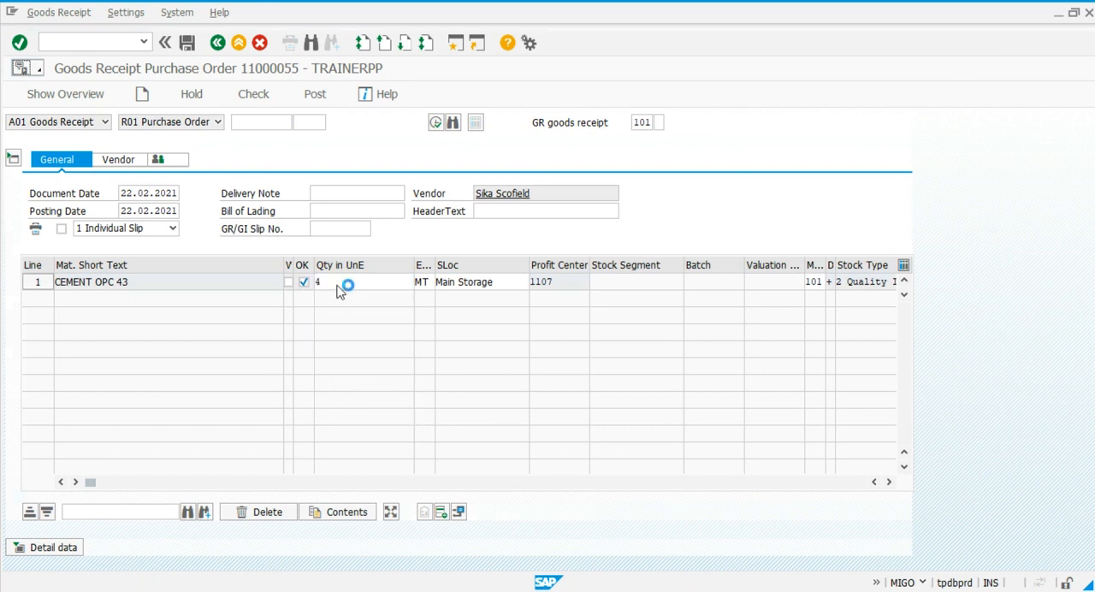
Enter 4 as the delivery note quantity in the item details and post the goods receipt.
{"action": "left_click", "coordinate": [45, 548]}
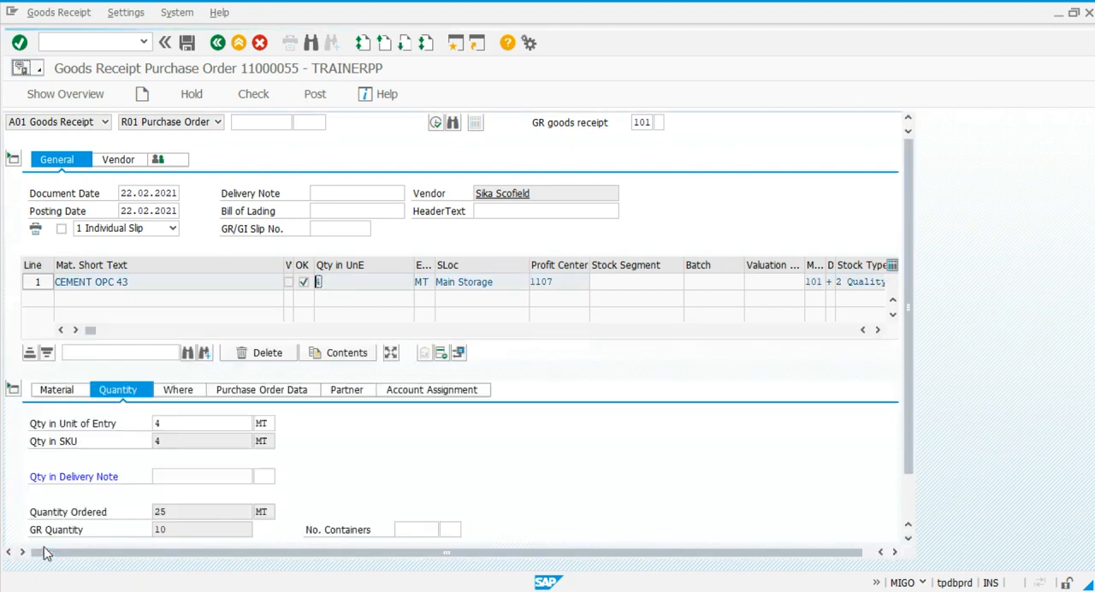
{"action": "left_click", "coordinate": [182, 473]}
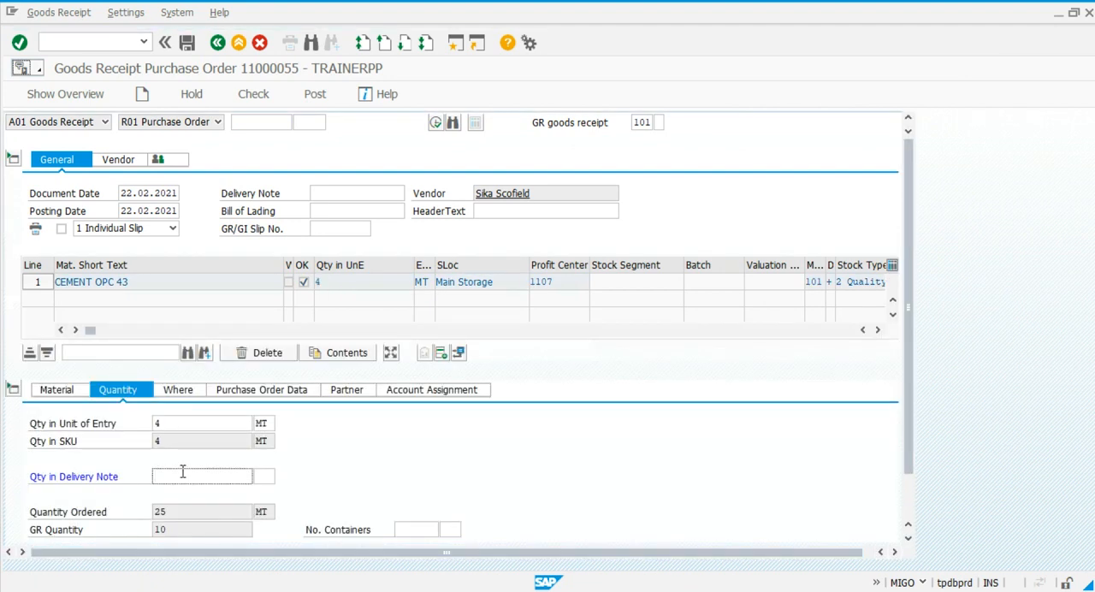
{"action": "type", "text": "4"}
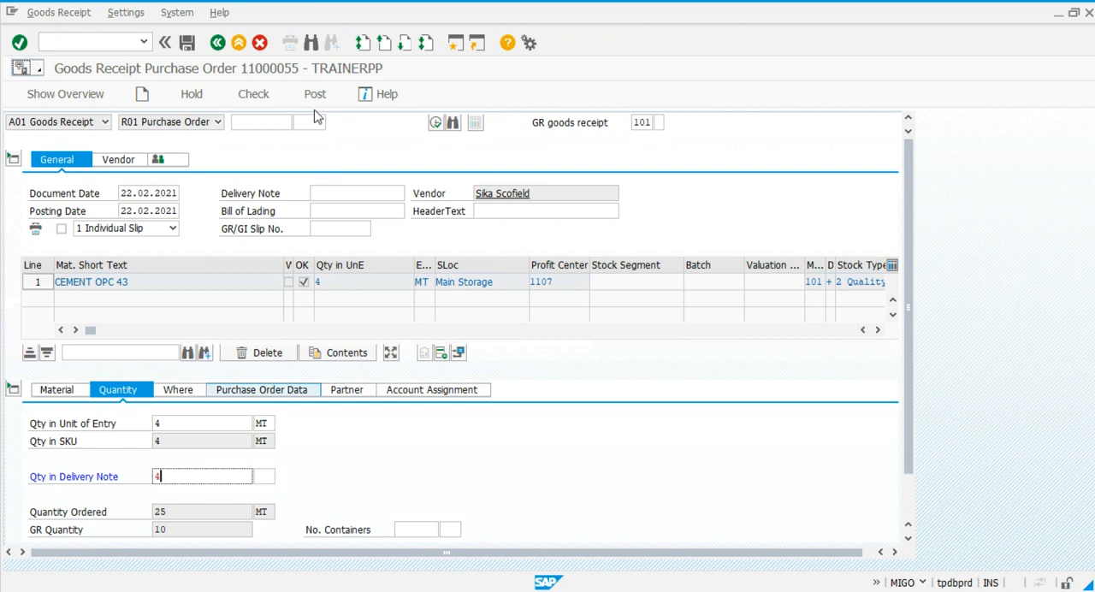
{"action": "left_click", "coordinate": [315, 101]}
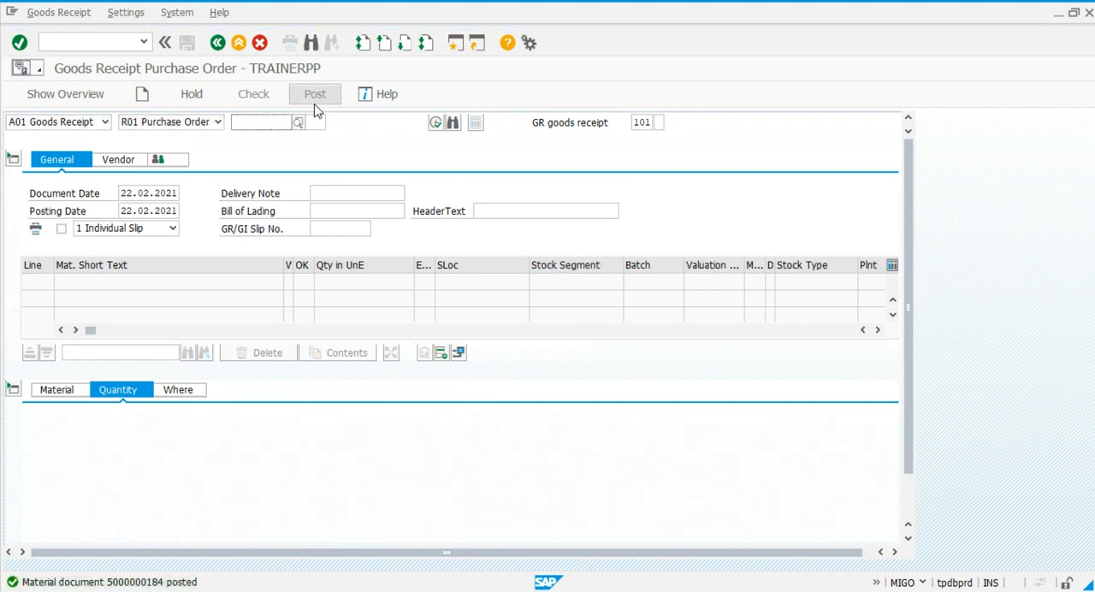
Switch to the stock overview for material 11000059 and refresh it to check the quality inspection stock.
{"action": "key", "text": "alt+Tab"}
{"action": "key", "text": "Tab"}
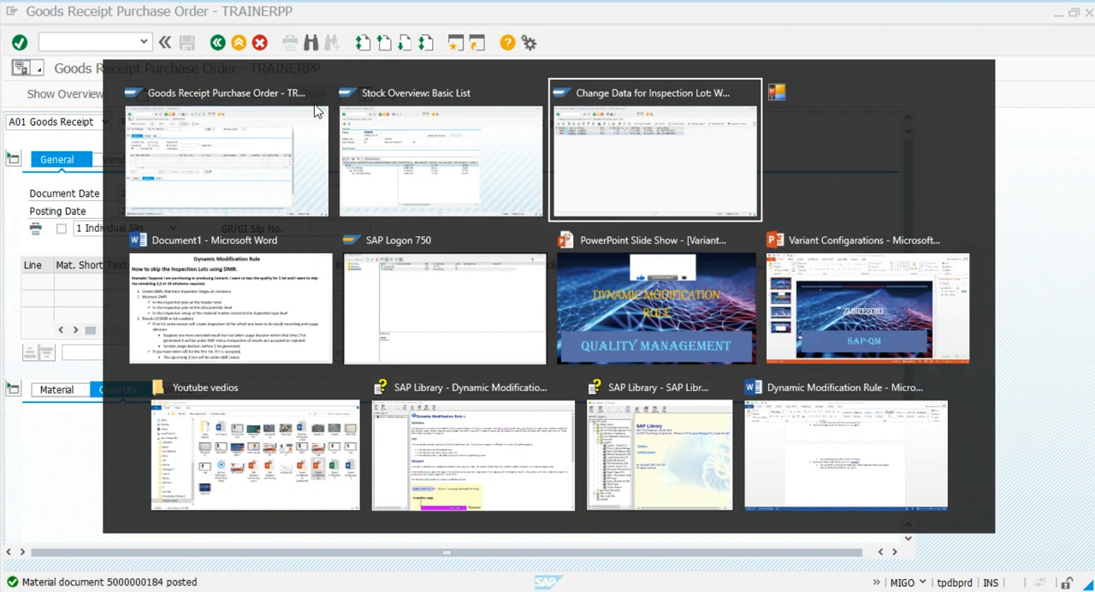
{"action": "key", "text": "shift+Tab"}
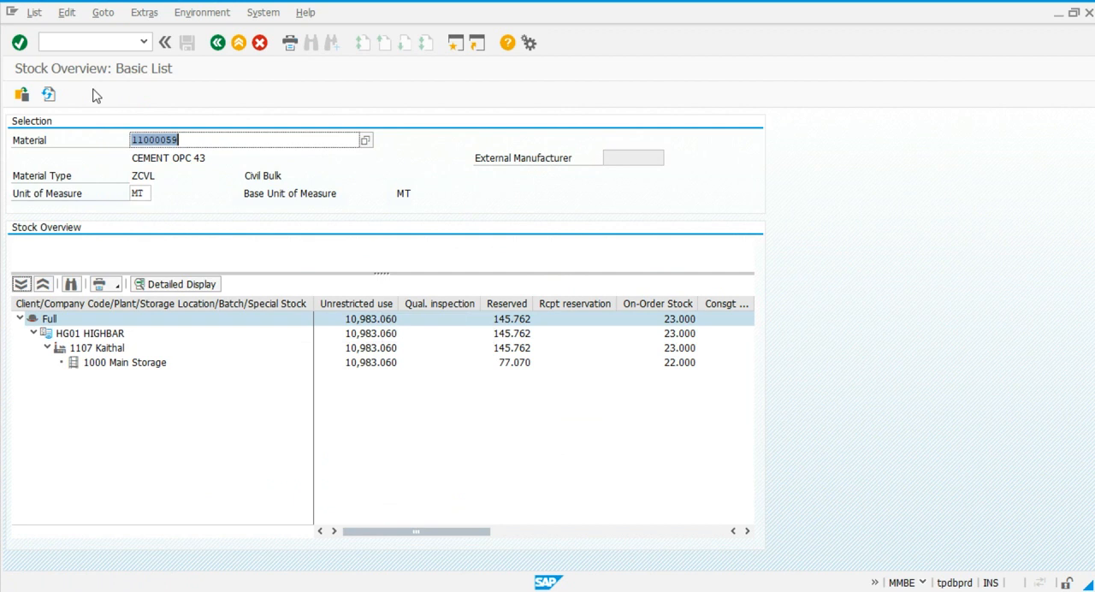
{"action": "left_click", "coordinate": [52, 95]}
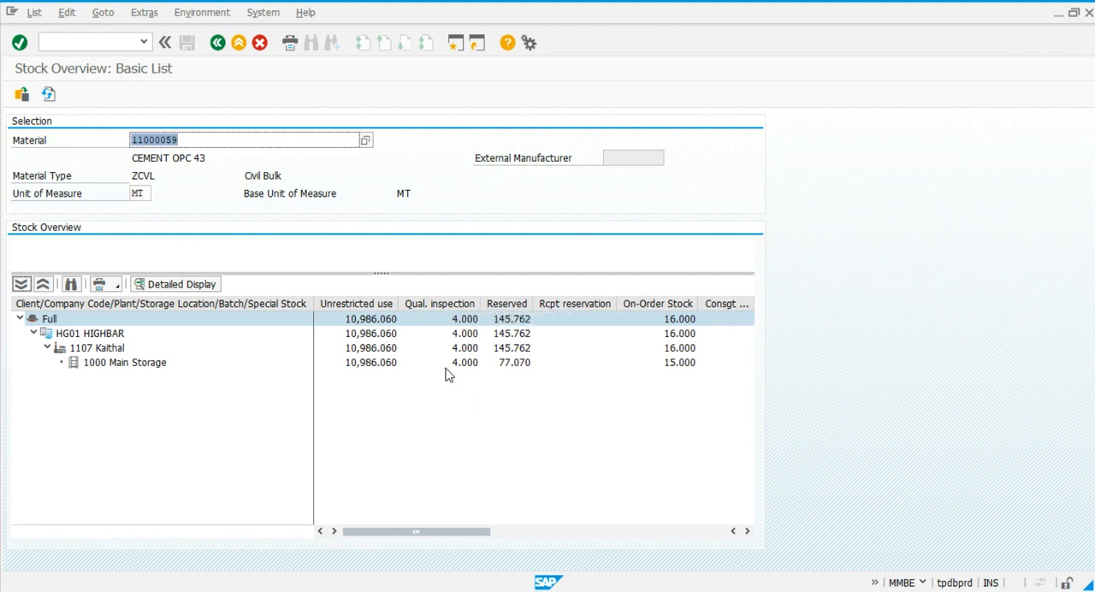
Refresh the inspection lot worklist and open results recording for the new 4 MT lot.
{"action": "key", "text": "alt+Tab"}
{"action": "key", "text": "alt+Tab"}
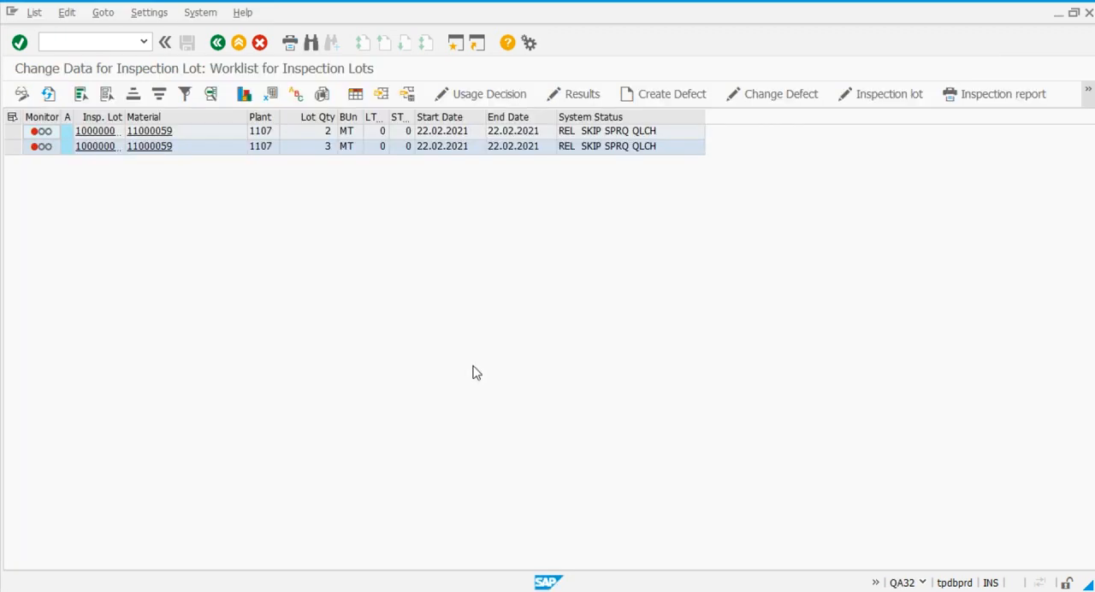
{"action": "left_click", "coordinate": [48, 93]}
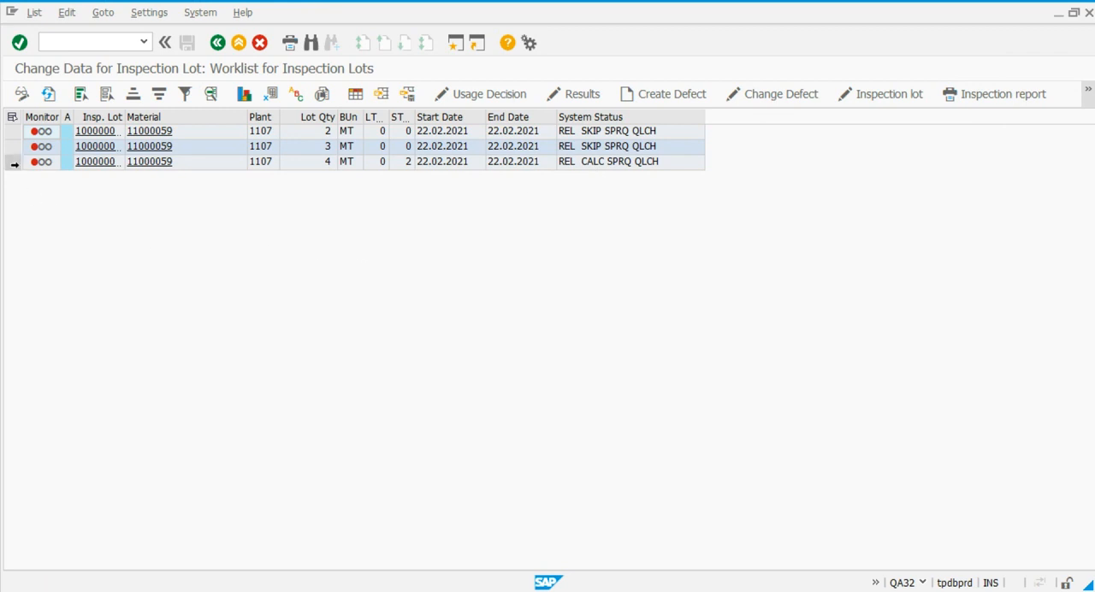
{"action": "left_click", "coordinate": [13, 162]}
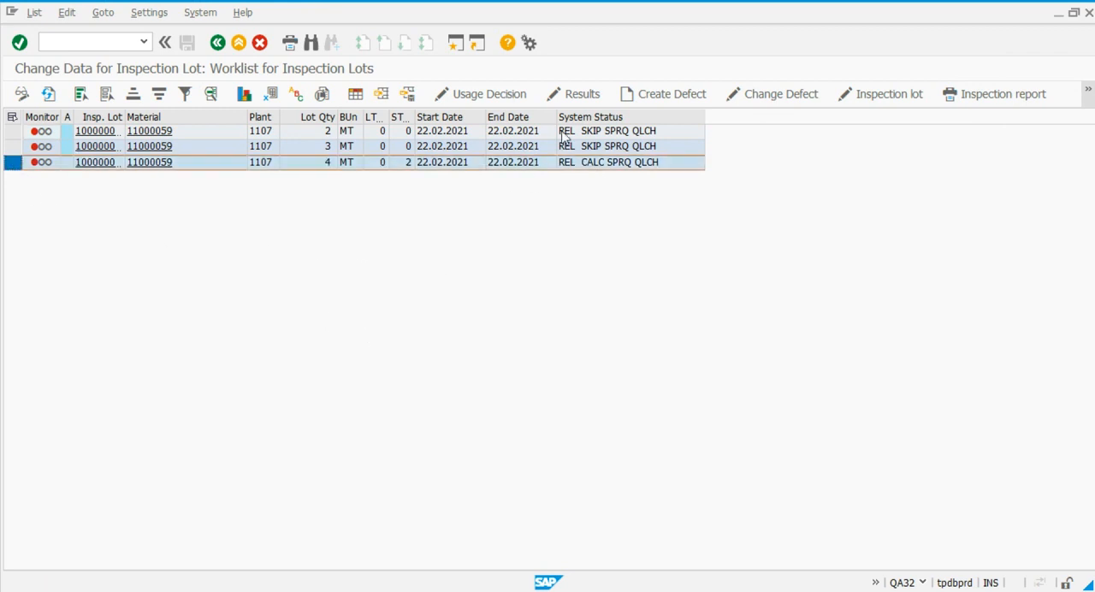
{"action": "left_click", "coordinate": [574, 95]}
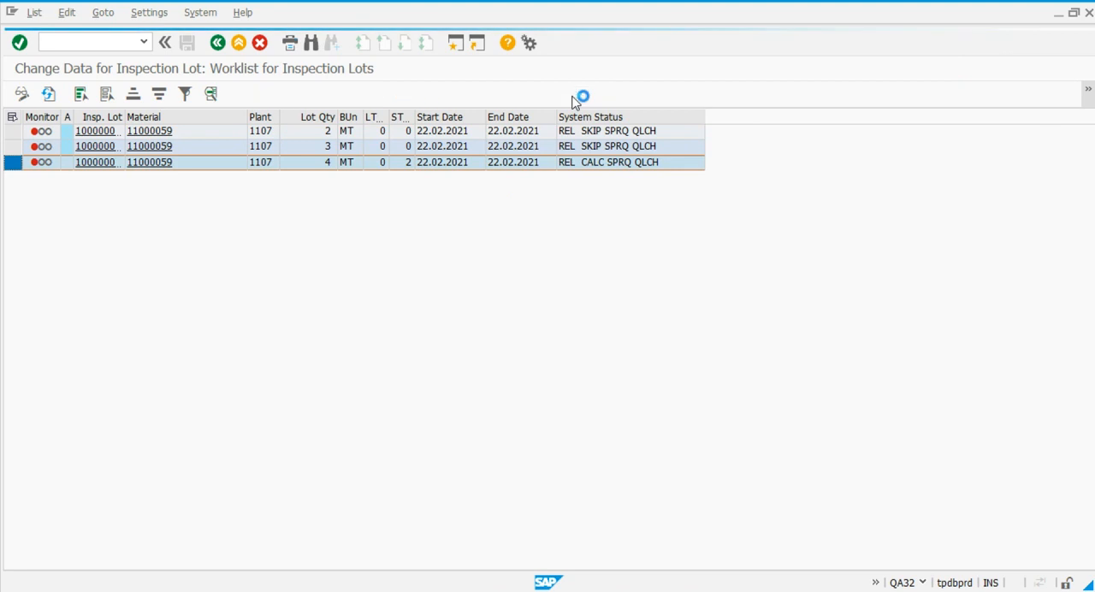
Record 2 inspected units with result 02 NOK for the visual acceptance characteristic.
{"action": "left_click", "coordinate": [363, 299]}
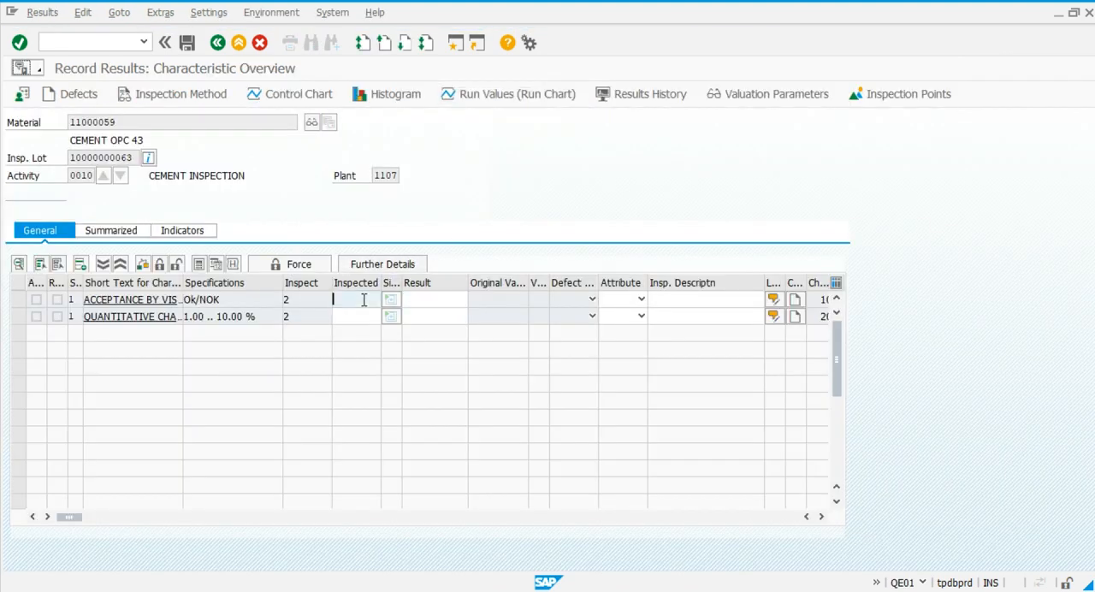
{"action": "type", "text": "2"}
{"action": "key", "text": "Tab"}
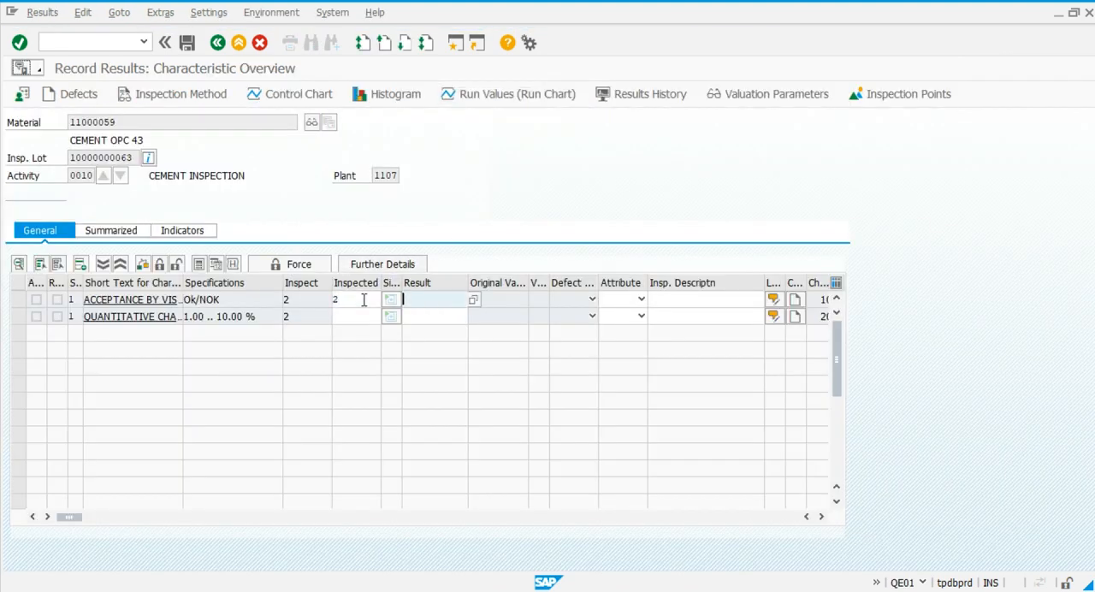
{"action": "left_click", "coordinate": [473, 301]}
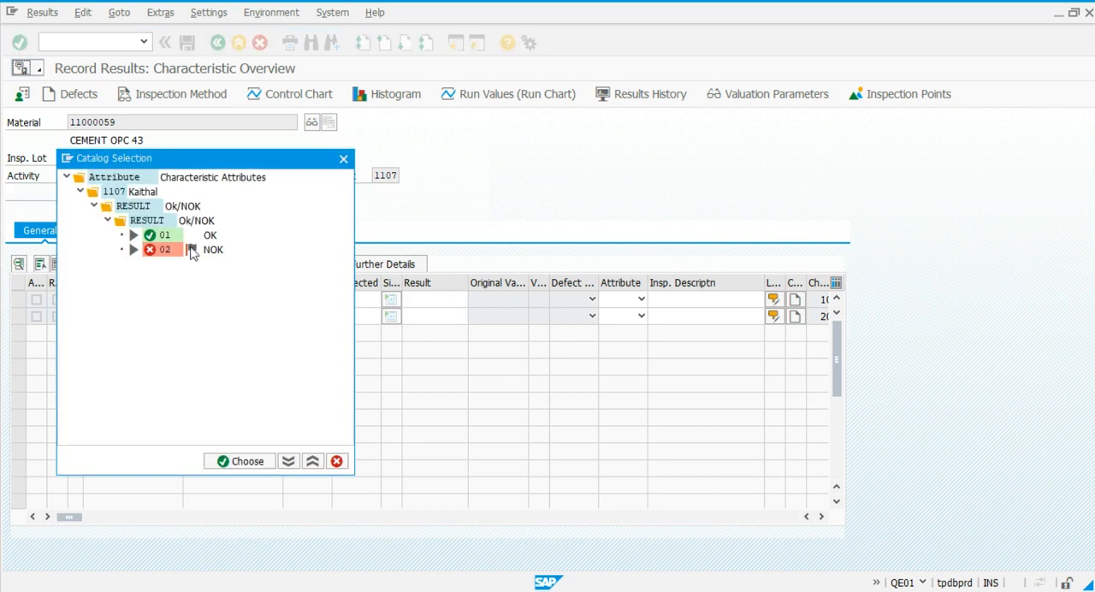
{"action": "double_click", "coordinate": [164, 249]}
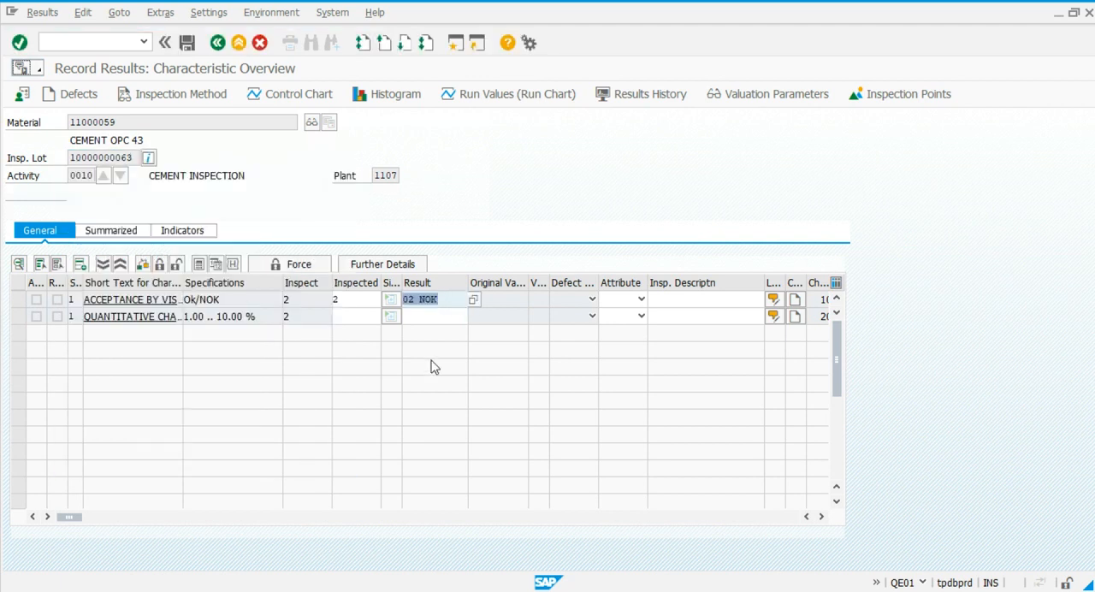
Record 2 inspected units with result 11 for the quantitative characteristic, and save the results with both characteristics rejected.
{"action": "left_click", "coordinate": [359, 317]}
{"action": "type", "text": "2"}
{"action": "key", "text": "Tab"}
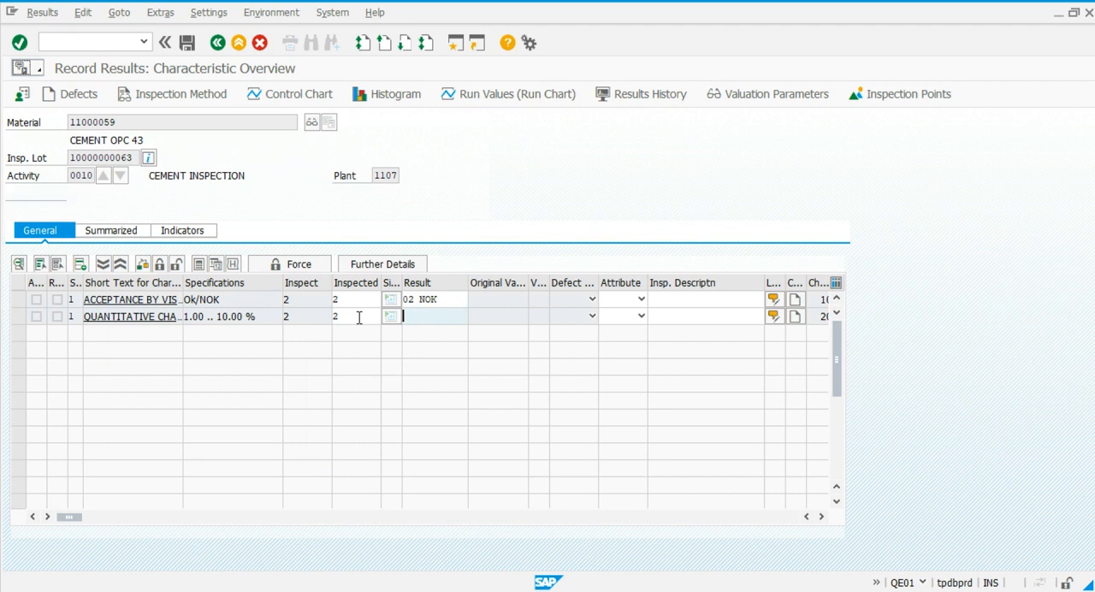
{"action": "type", "text": "11"}
{"action": "key", "text": "Return"}
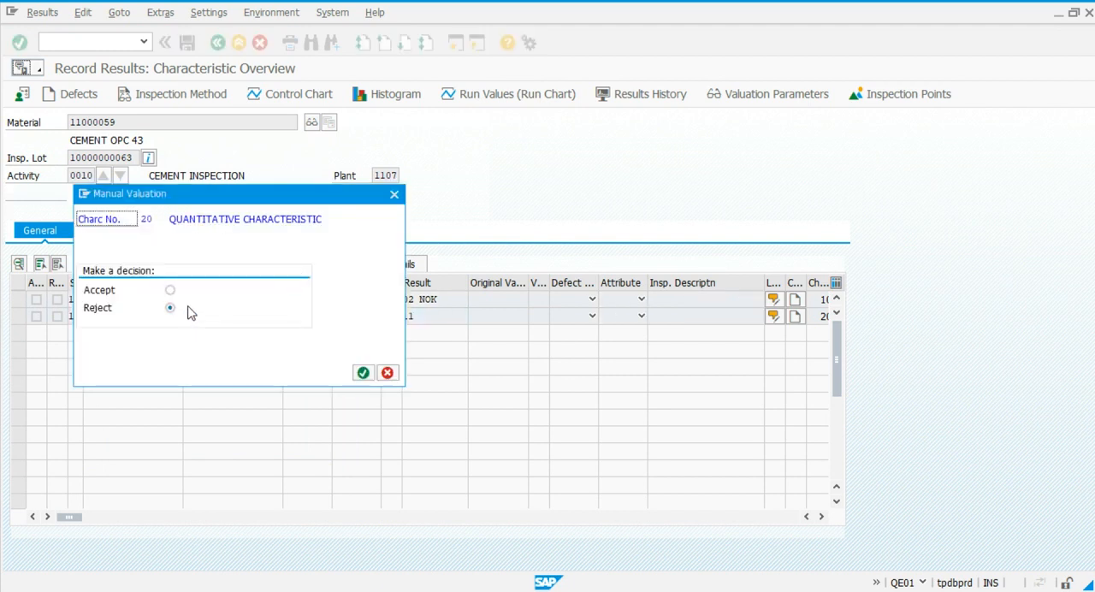
{"action": "left_click", "coordinate": [362, 374]}
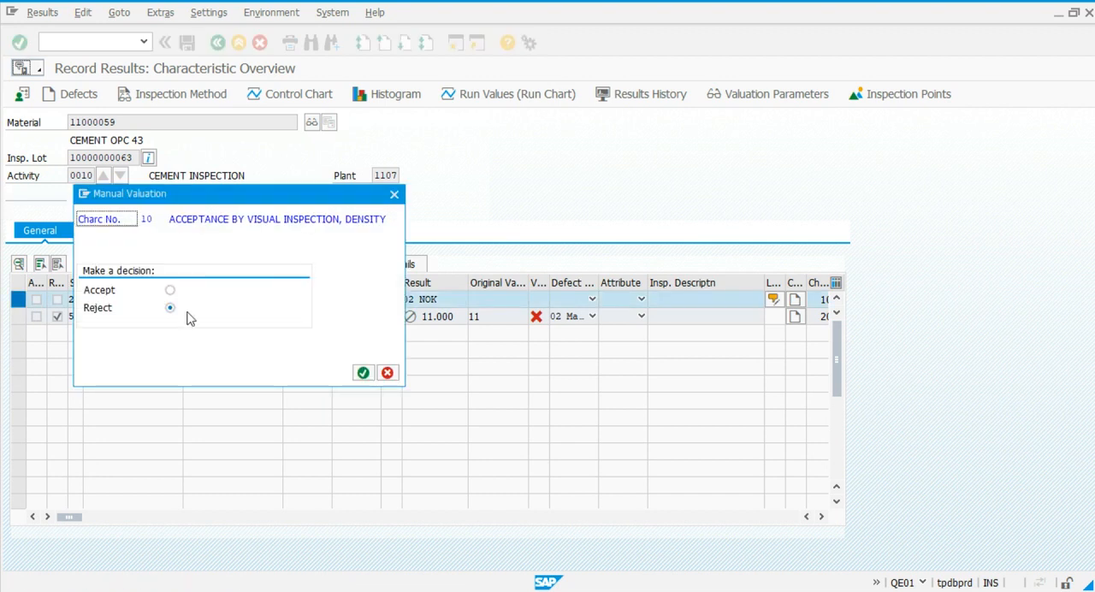
{"action": "left_click", "coordinate": [362, 374]}
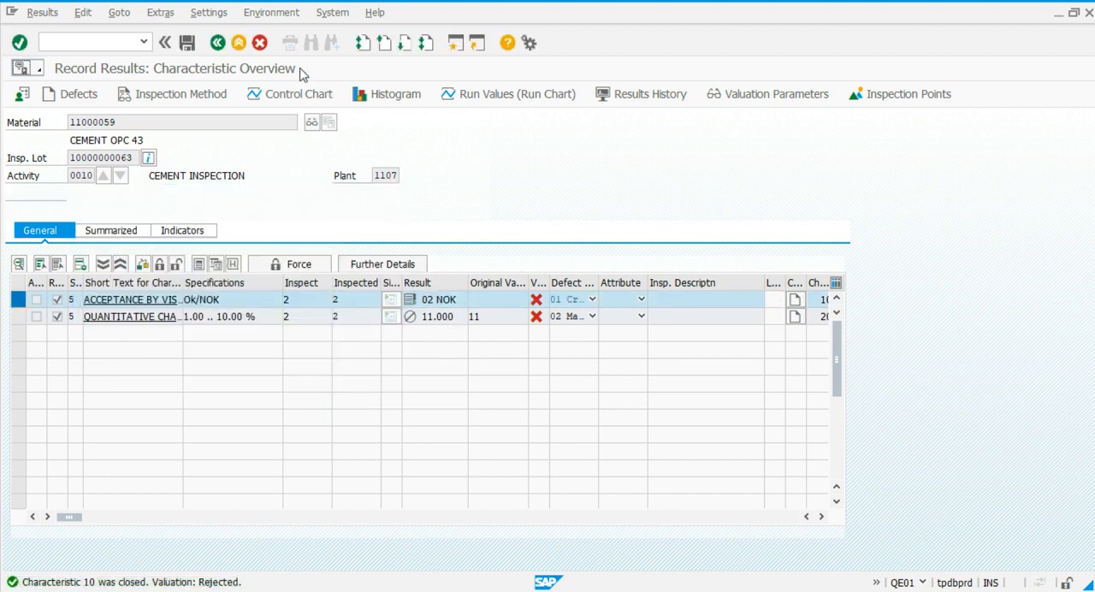
{"action": "left_click", "coordinate": [192, 45]}
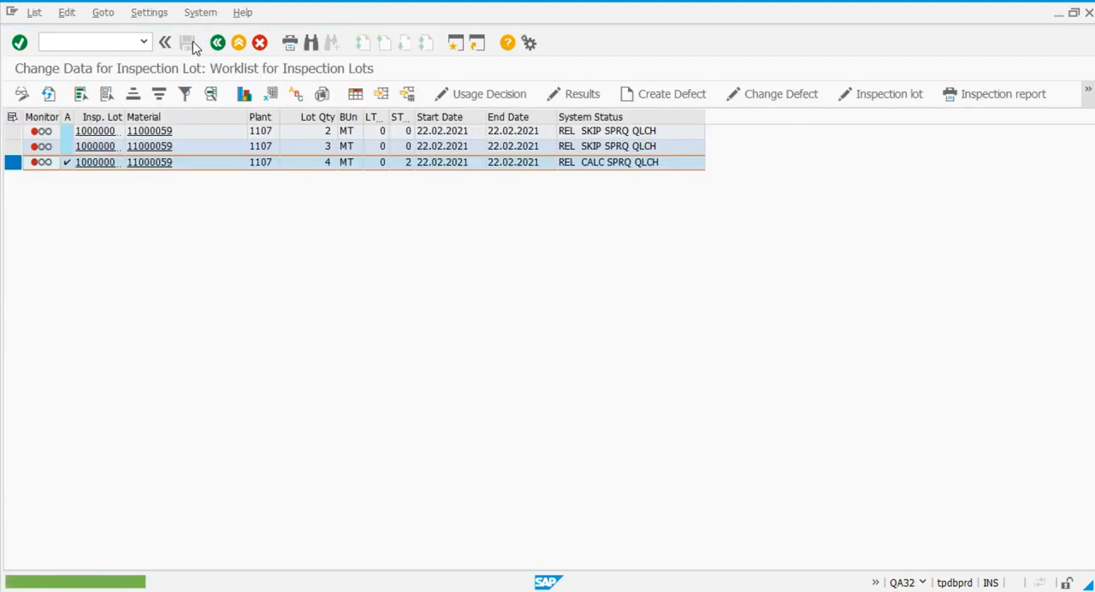
Open the usage decision for the 4 MT lot and assign code R (Rejected) from group 01 Goods receipt.
{"action": "left_click", "coordinate": [460, 96]}
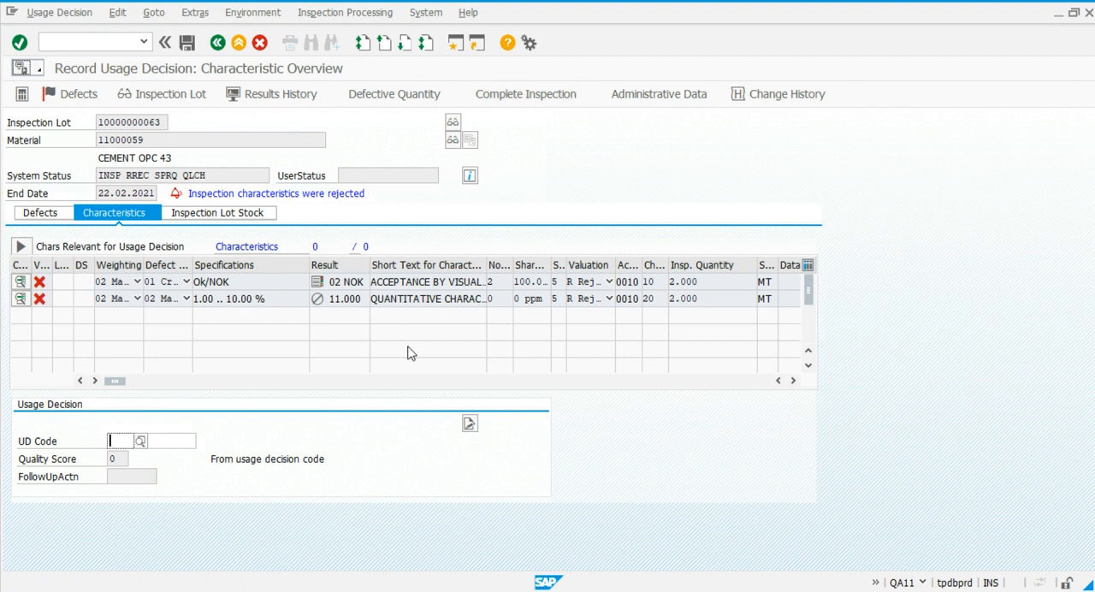
{"action": "left_click", "coordinate": [141, 442]}
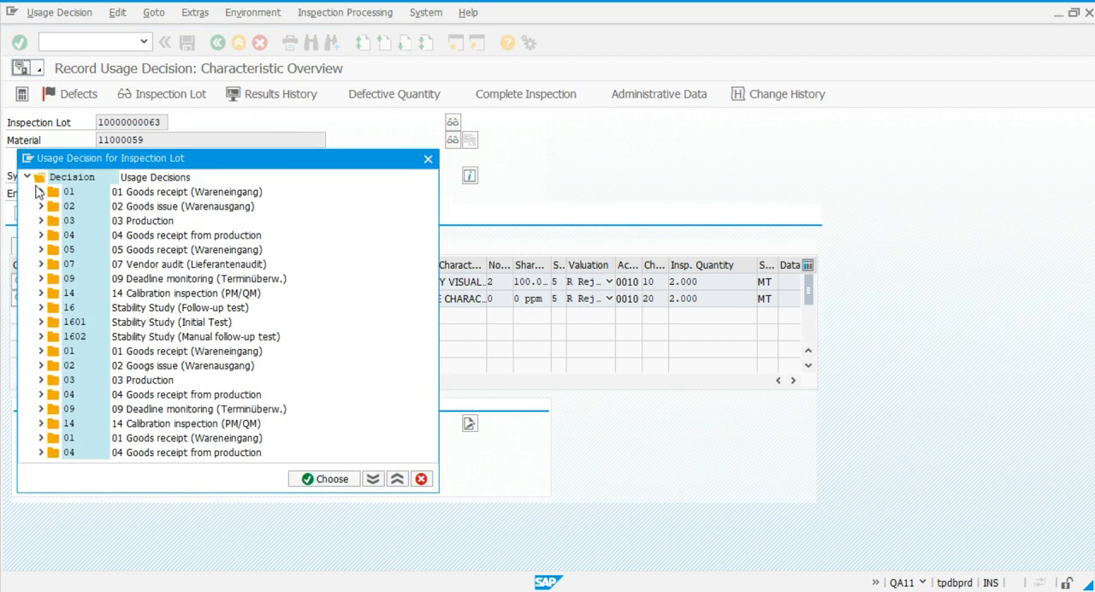
{"action": "left_click", "coordinate": [40, 193]}
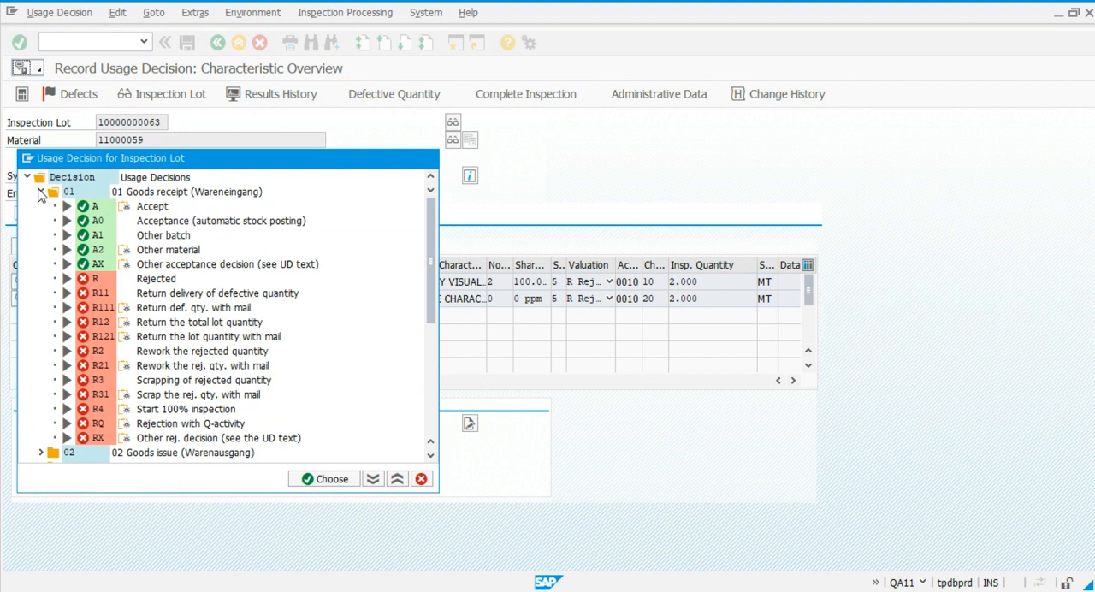
{"action": "double_click", "coordinate": [93, 280]}
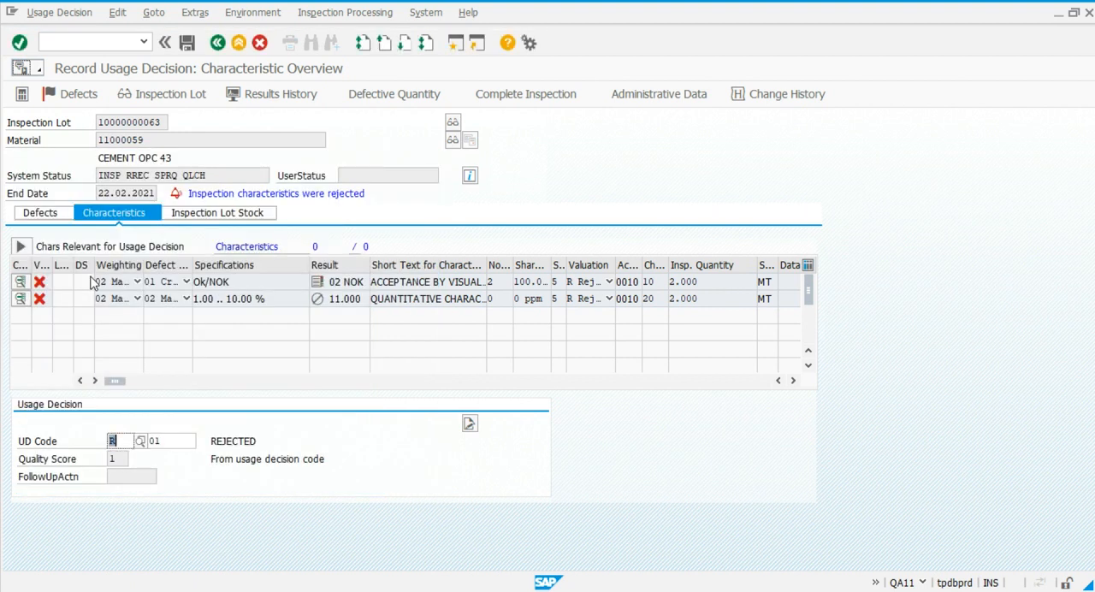
Post the rejected lot's inspection stock to blocked stock and save the usage decision.
{"action": "left_click", "coordinate": [191, 216]}
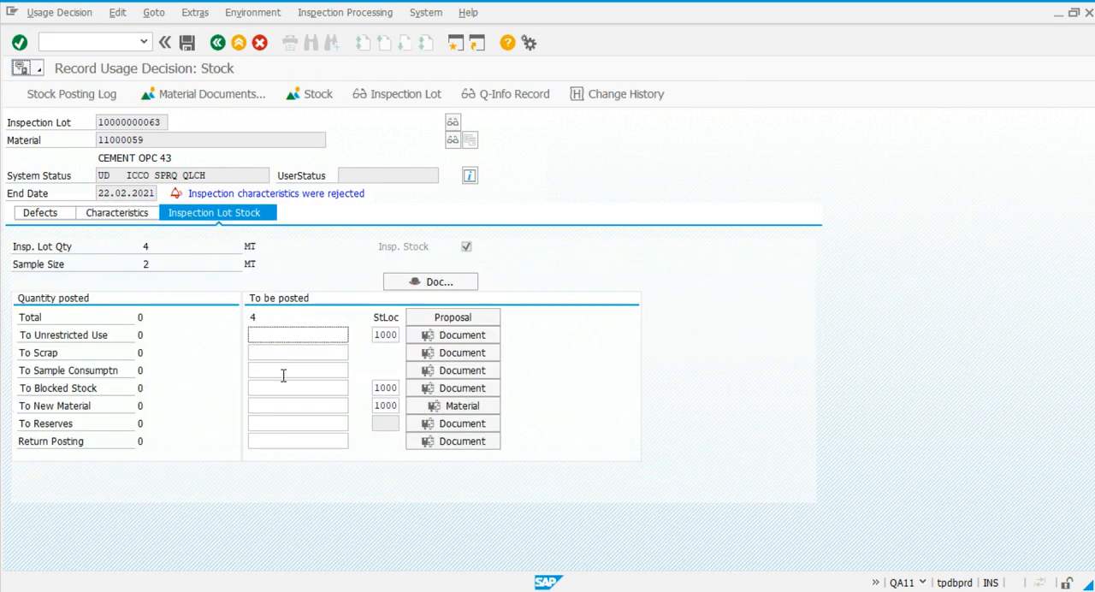
{"action": "left_click", "coordinate": [281, 387]}
{"action": "key", "text": "Return"}
{"action": "left_click", "coordinate": [188, 43]}
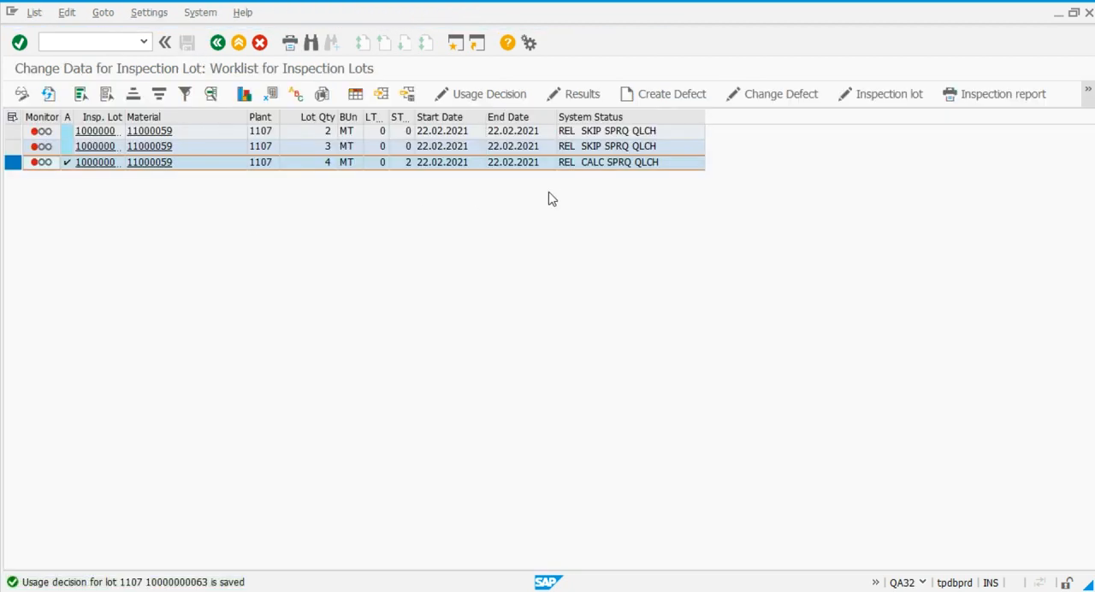
Refresh the inspection lot worklist and the stock overview to check the lot and stock after the rejection.
{"action": "left_click", "coordinate": [48, 95]}
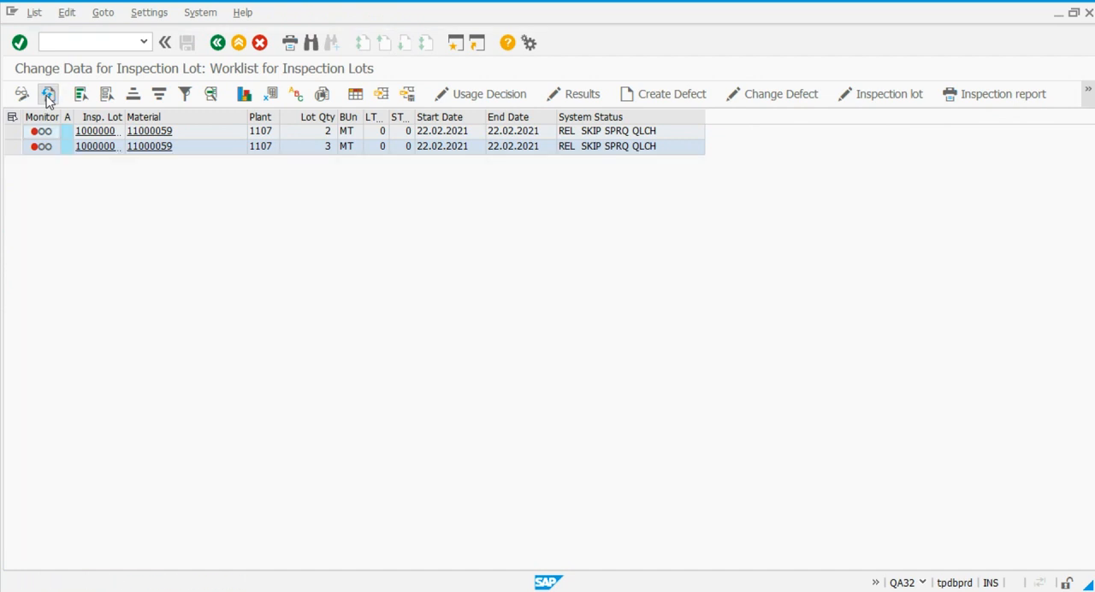
{"action": "key", "text": "alt+Tab"}
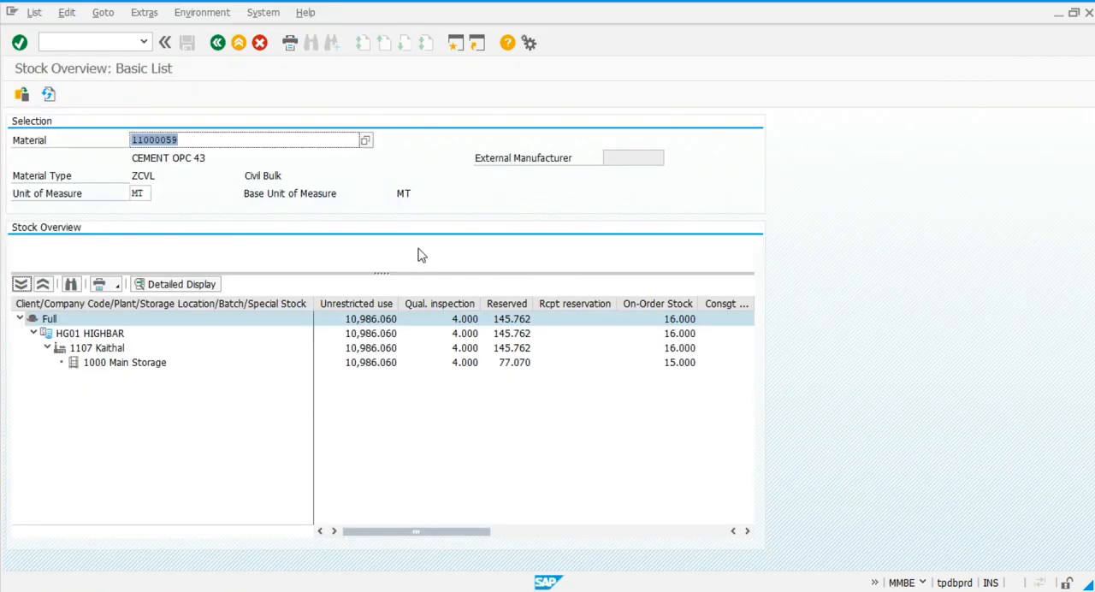
{"action": "left_click", "coordinate": [49, 95]}
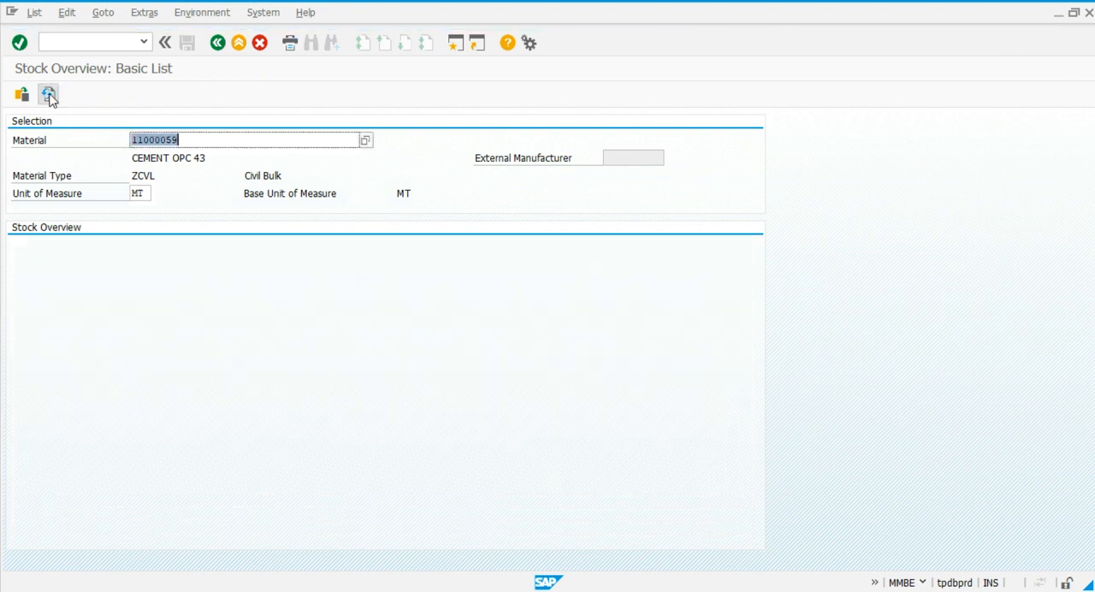
Check the blocked stock column of the material's stock overview, and load the cement purchase order in the goods receipt.
{"action": "left_click_drag", "start_coordinate": [409, 535], "coordinate": [597, 531]}
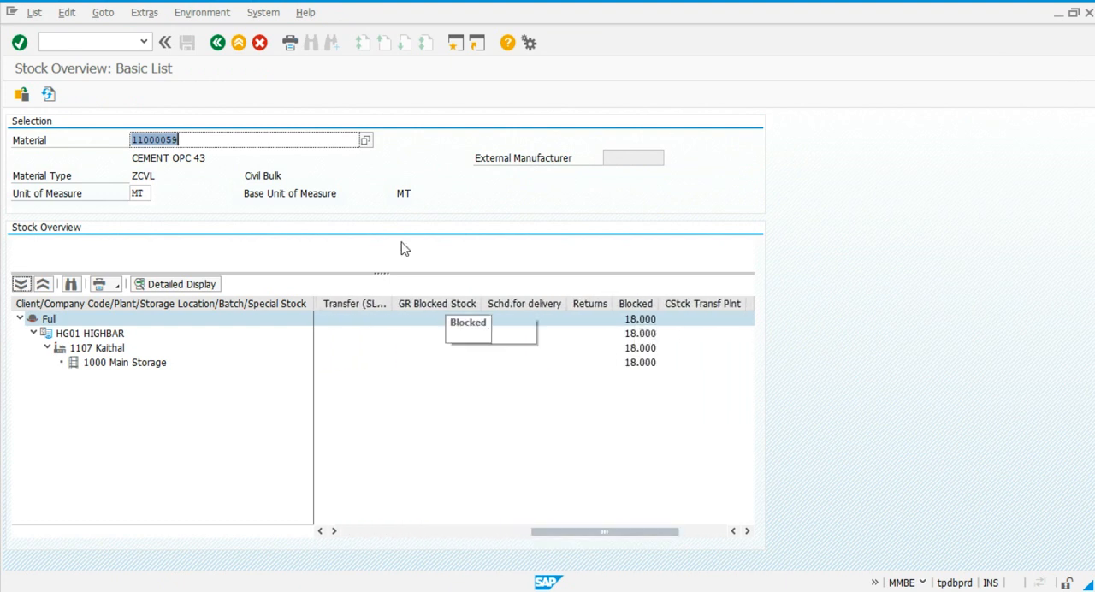
{"action": "key", "text": "alt+Tab"}
{"action": "key", "text": "alt+Tab"}
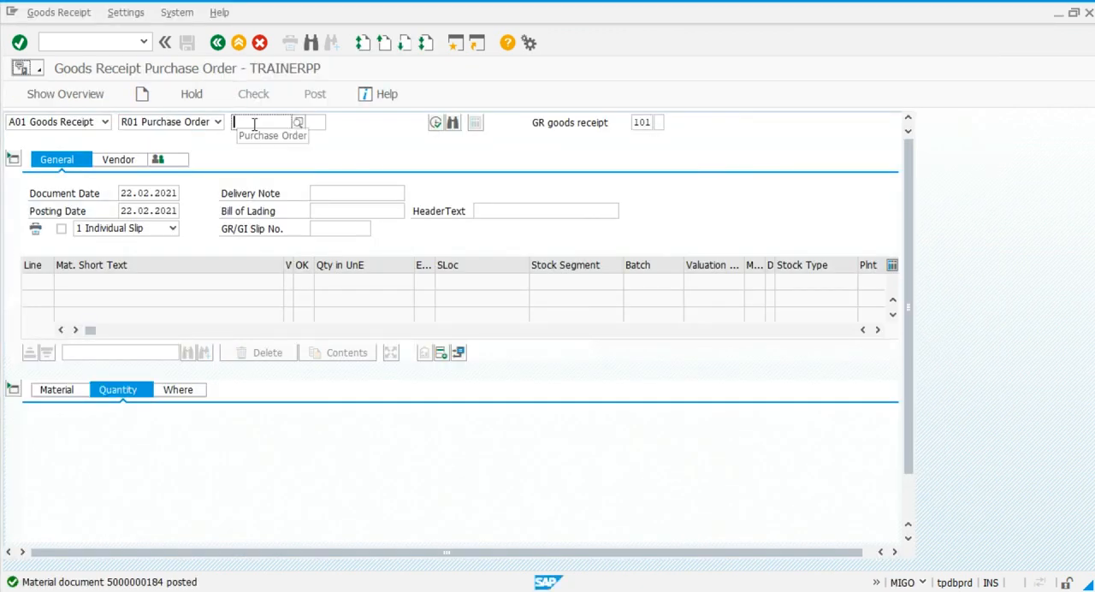
{"action": "left_click", "coordinate": [254, 124]}
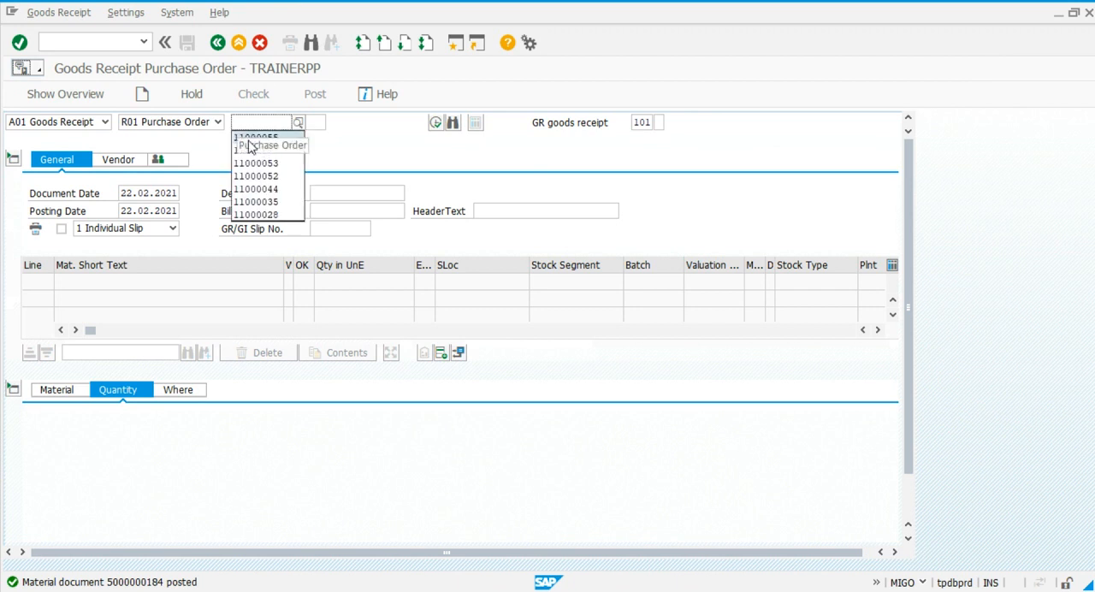
{"action": "left_click", "coordinate": [252, 138]}
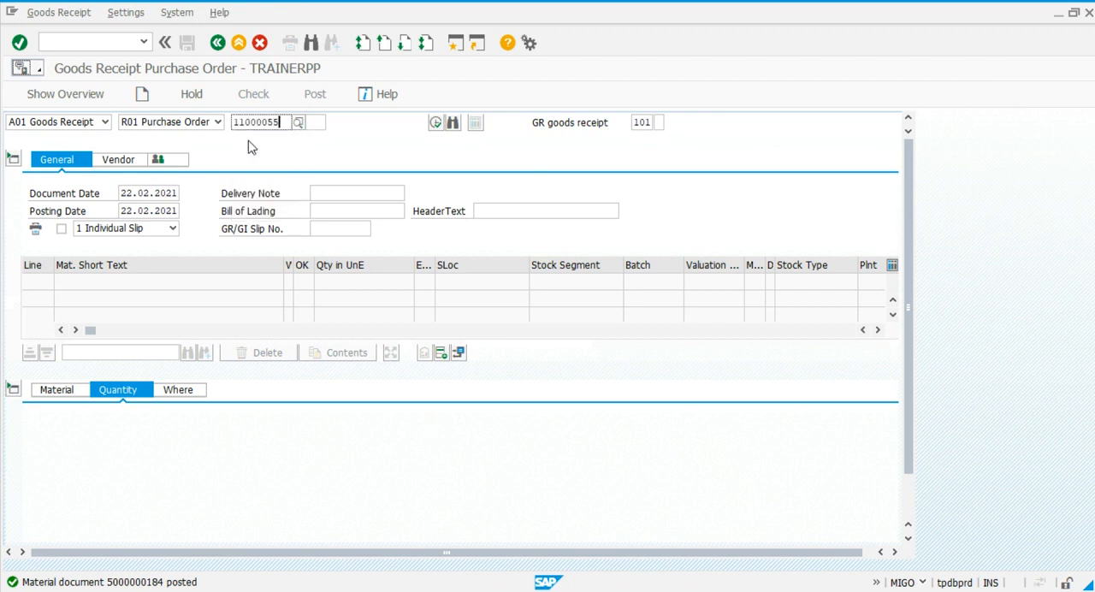
{"action": "key", "text": "Return"}
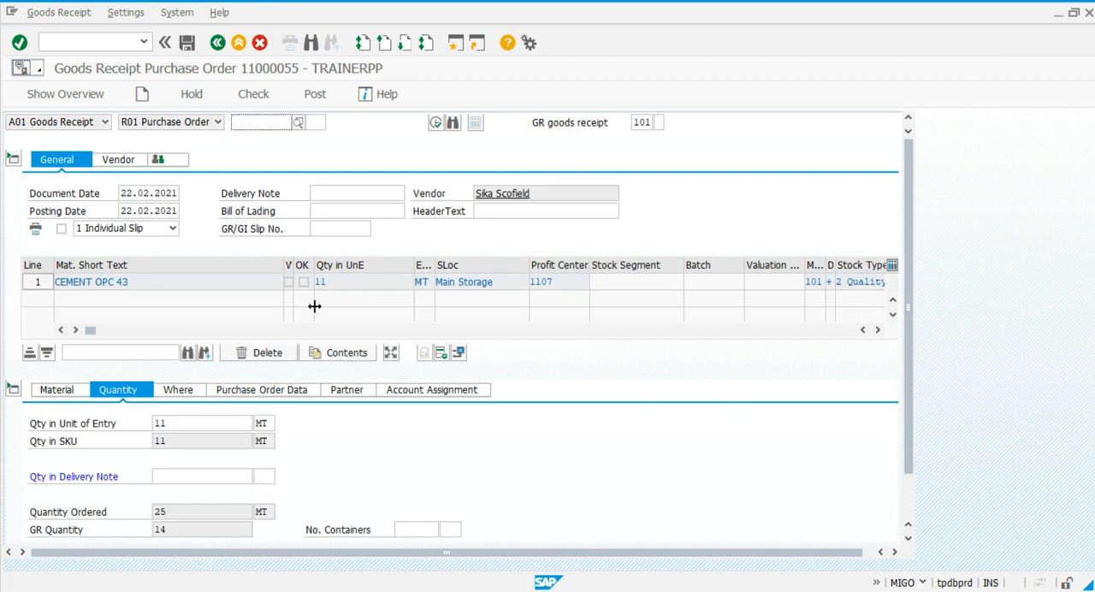
Set the cement item's delivery note quantity to 5 and collapse the item details.
{"action": "left_click", "coordinate": [181, 477]}
{"action": "type", "text": "5"}
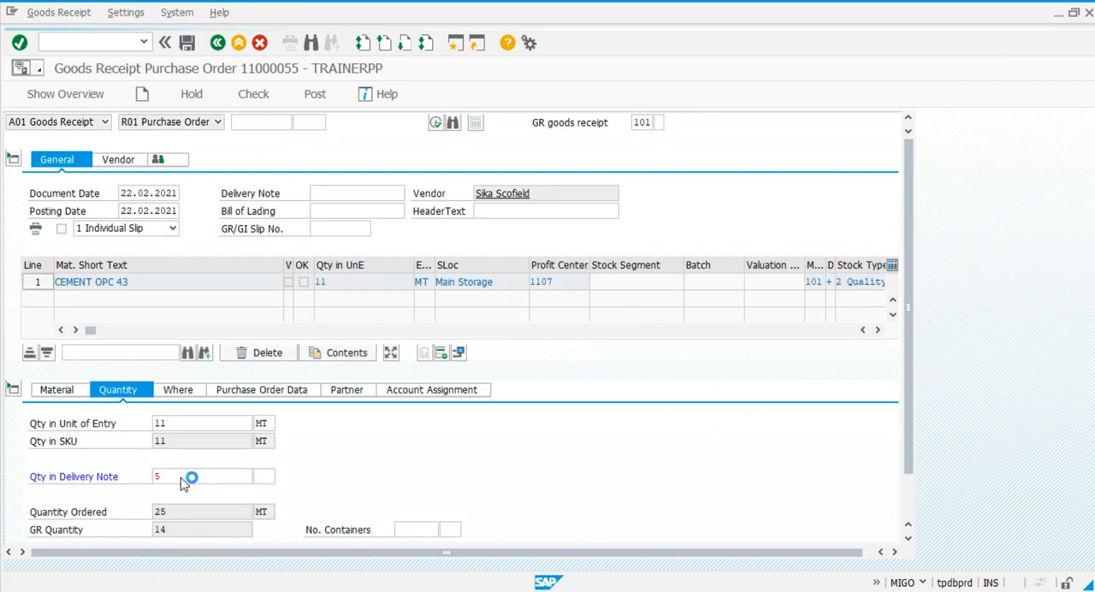
{"action": "key", "text": "Return"}
{"action": "left_click", "coordinate": [13, 392]}
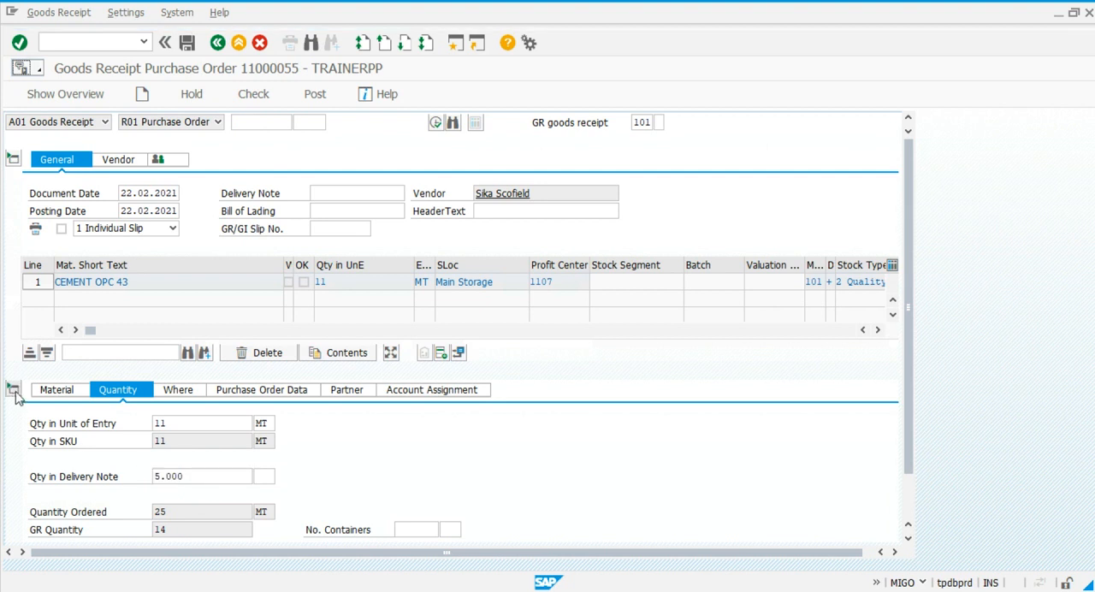
Mark the cement item as OK with a received quantity of 5 MT and post the goods receipt.
{"action": "left_click", "coordinate": [304, 282]}
{"action": "key", "text": "BackSpace"}
{"action": "key", "text": "BackSpace"}
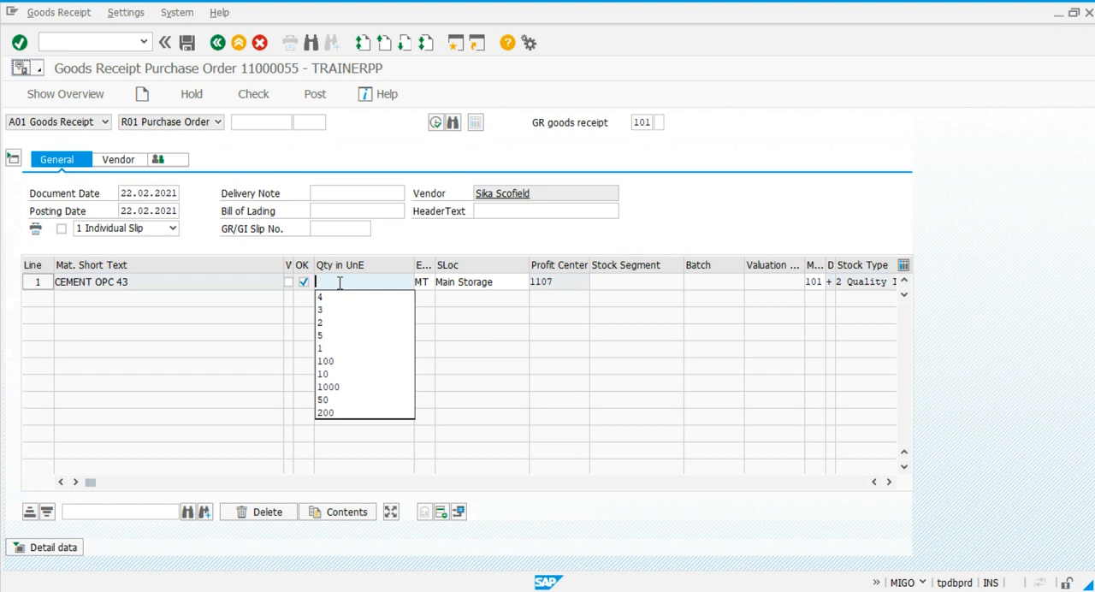
{"action": "type", "text": "5"}
{"action": "key", "text": "Return"}
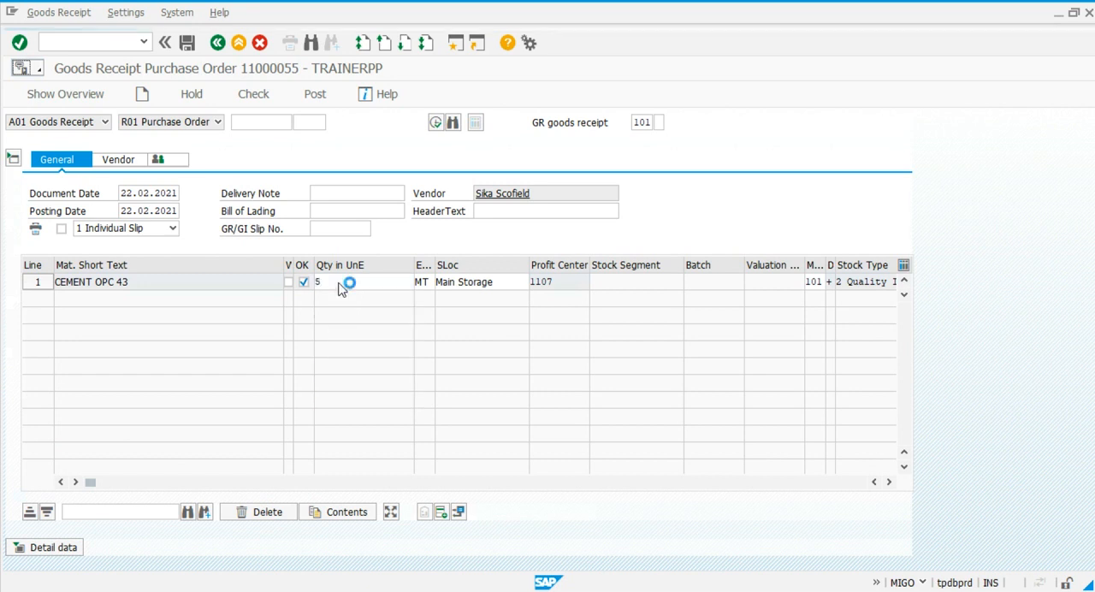
{"action": "left_click", "coordinate": [316, 96]}
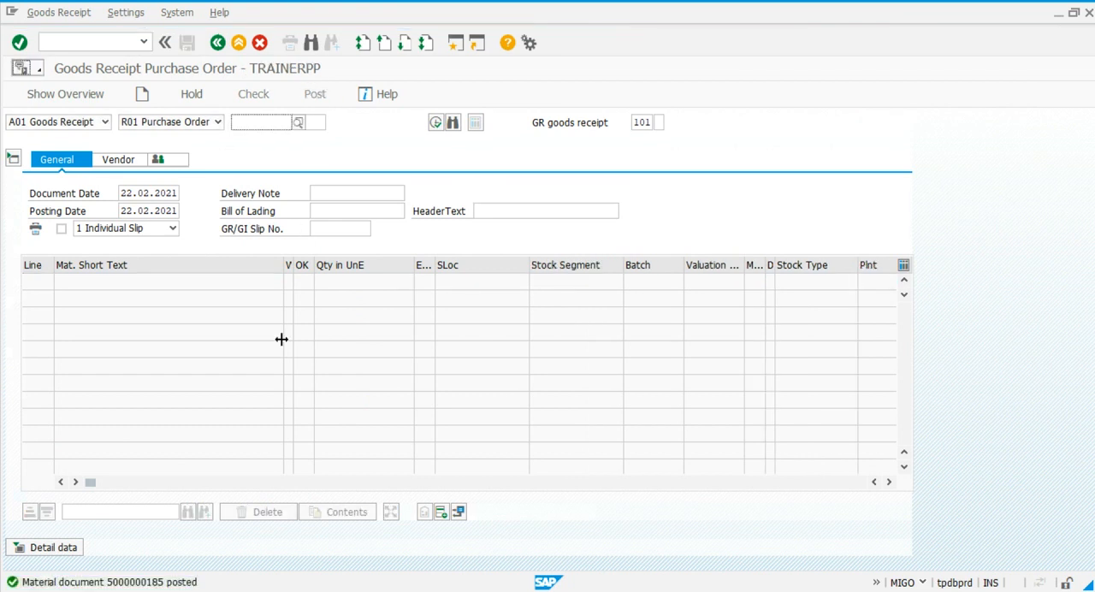
Refresh the stock overview and the inspection lot worklist to check the quality inspection stock and the lot from the new receipt.
{"action": "key", "text": "alt+Tab"}
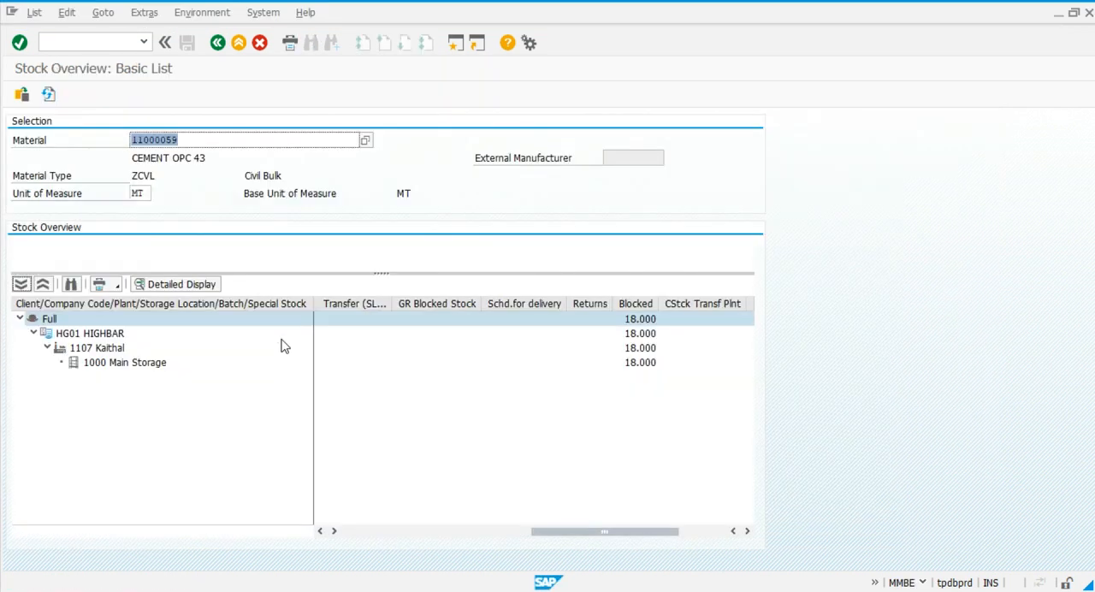
{"action": "left_click", "coordinate": [49, 95]}
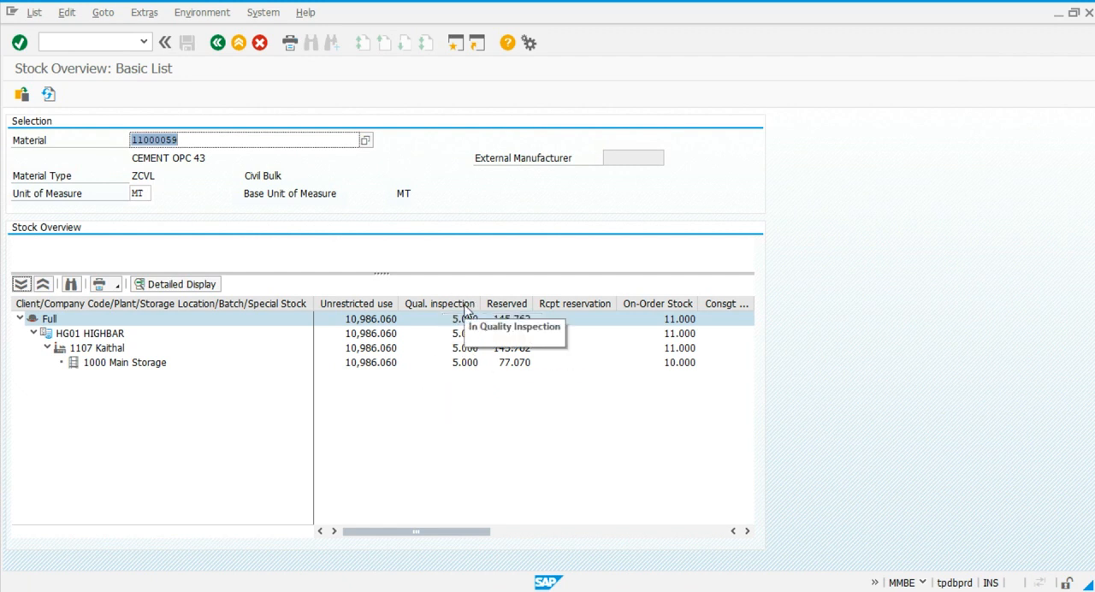
{"action": "key", "text": "alt+Tab"}
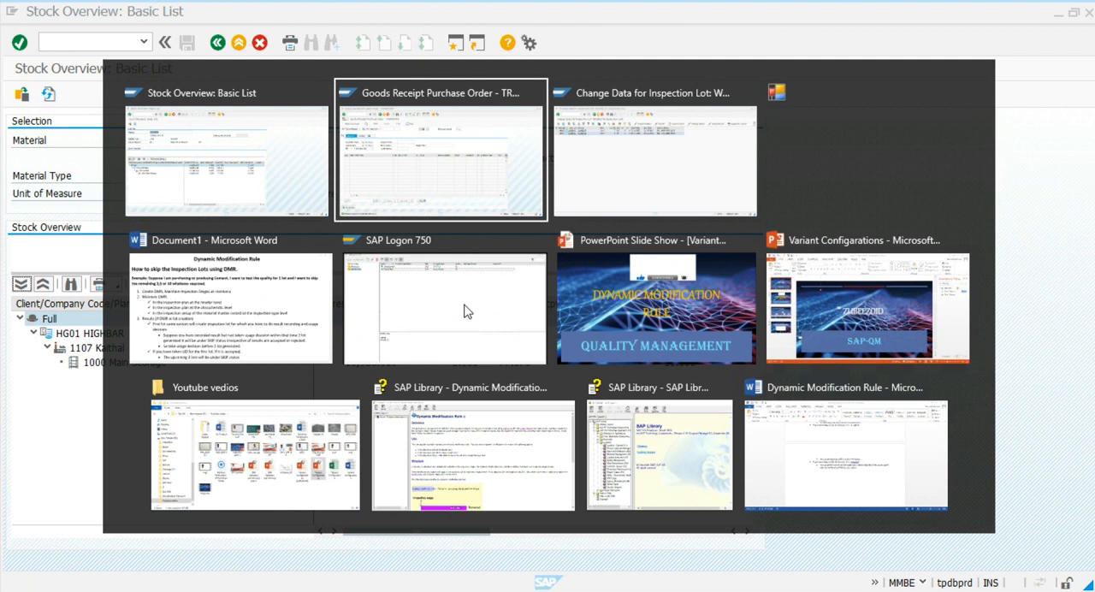
{"action": "key", "text": "alt+Tab"}
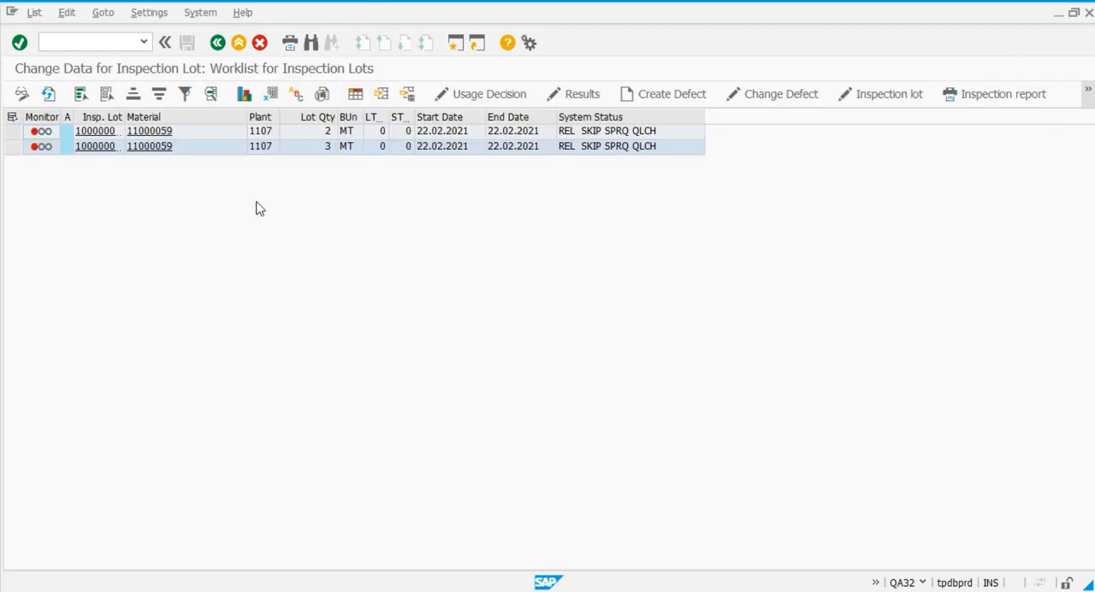
{"action": "left_click", "coordinate": [48, 94]}
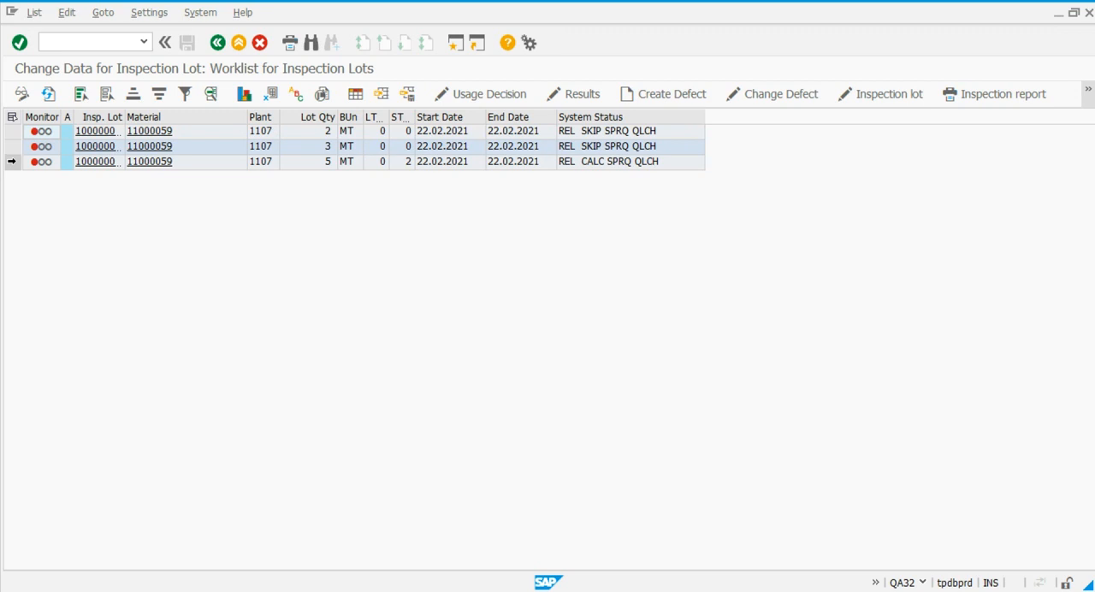
Open results recording for the 5 MT lot and record 2 inspected units with result 01 OK for the visual acceptance characteristic.
{"action": "left_click", "coordinate": [13, 160]}
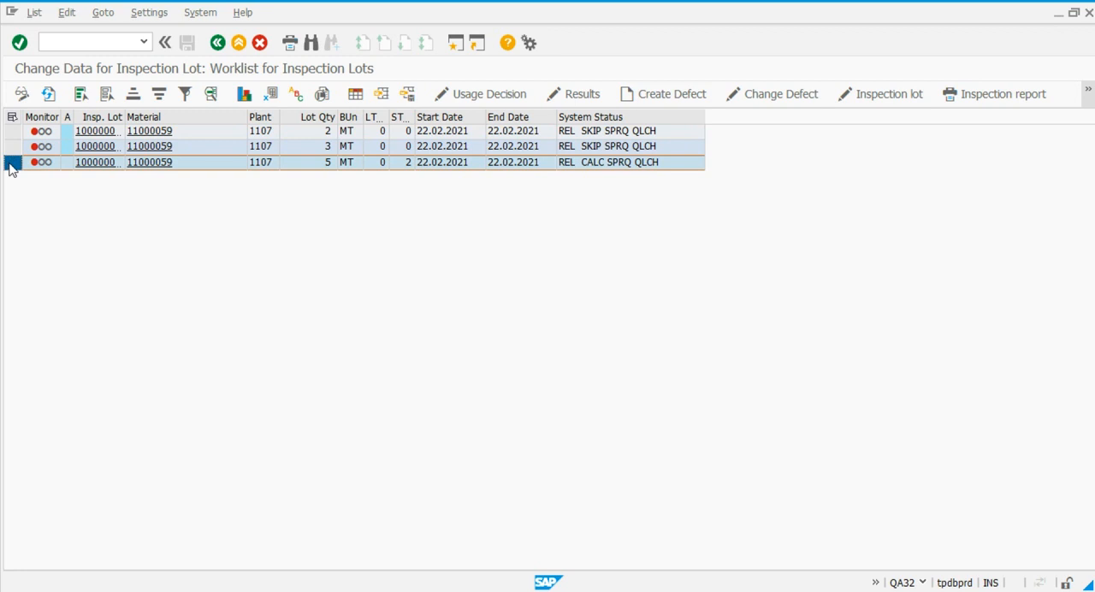
{"action": "left_click", "coordinate": [499, 98]}
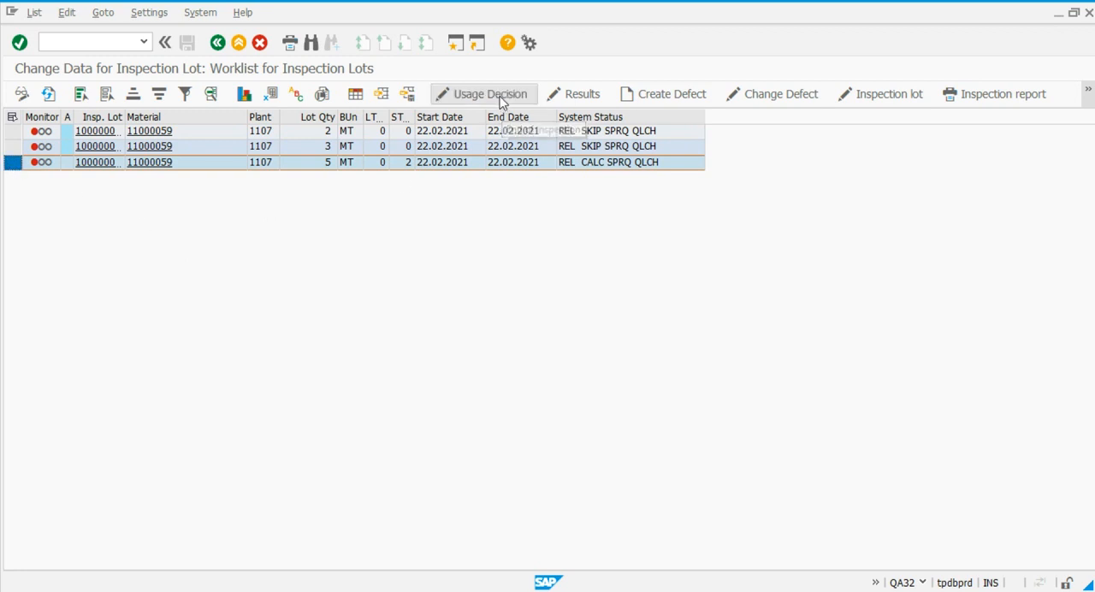
{"action": "left_click", "coordinate": [558, 94]}
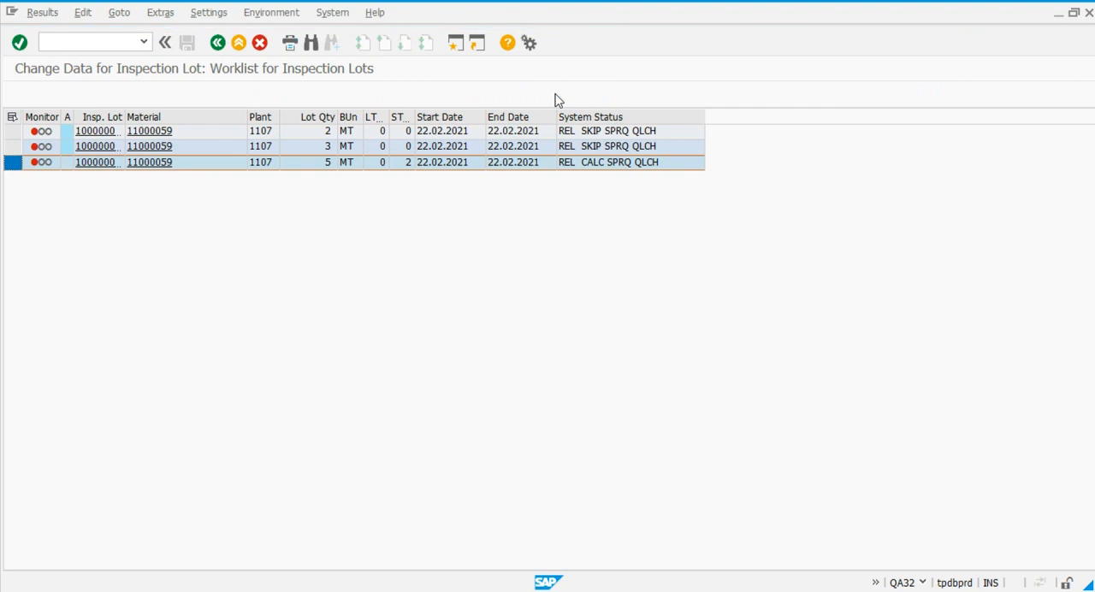
{"action": "left_click", "coordinate": [362, 298]}
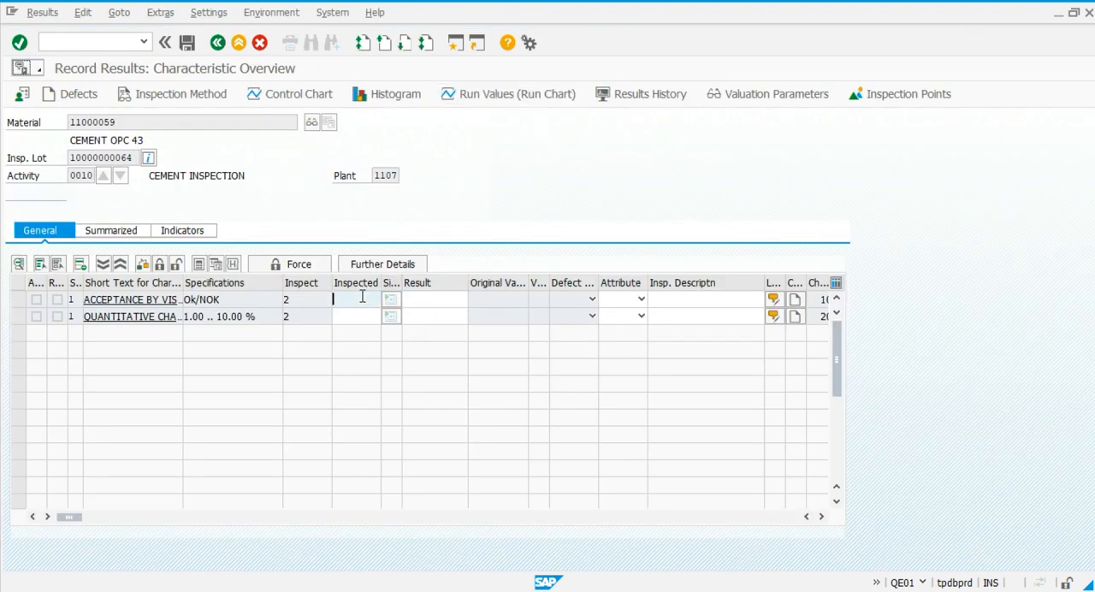
{"action": "key", "text": "Tab"}
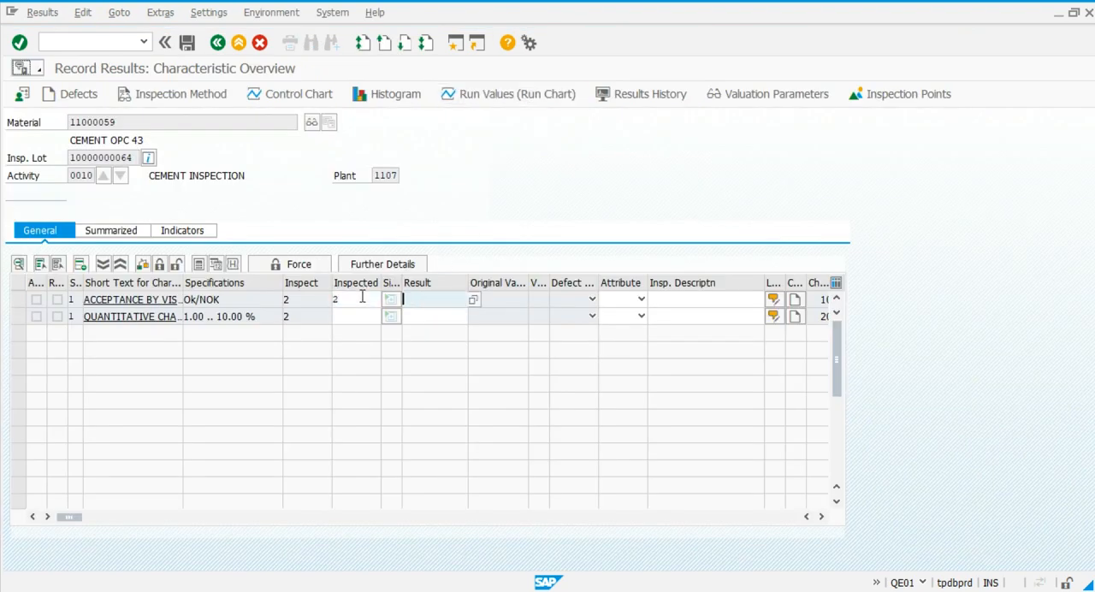
{"action": "left_click", "coordinate": [474, 301]}
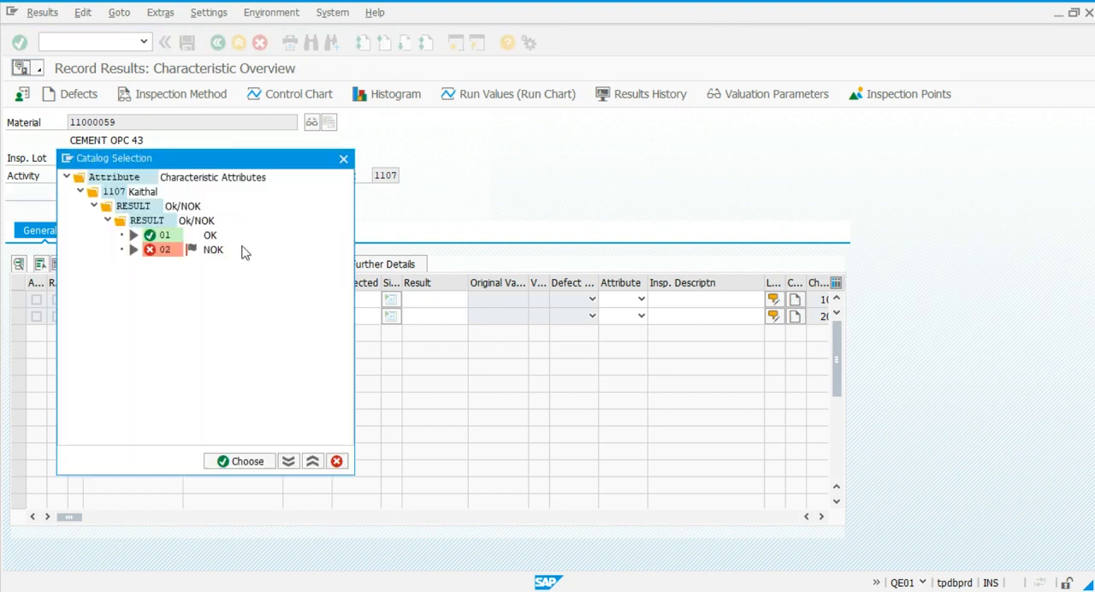
{"action": "double_click", "coordinate": [162, 235]}
Record 2 inspected units with result 5 for the quantitative characteristic, valuate both characteristics and save the results.
{"action": "left_click", "coordinate": [354, 316]}
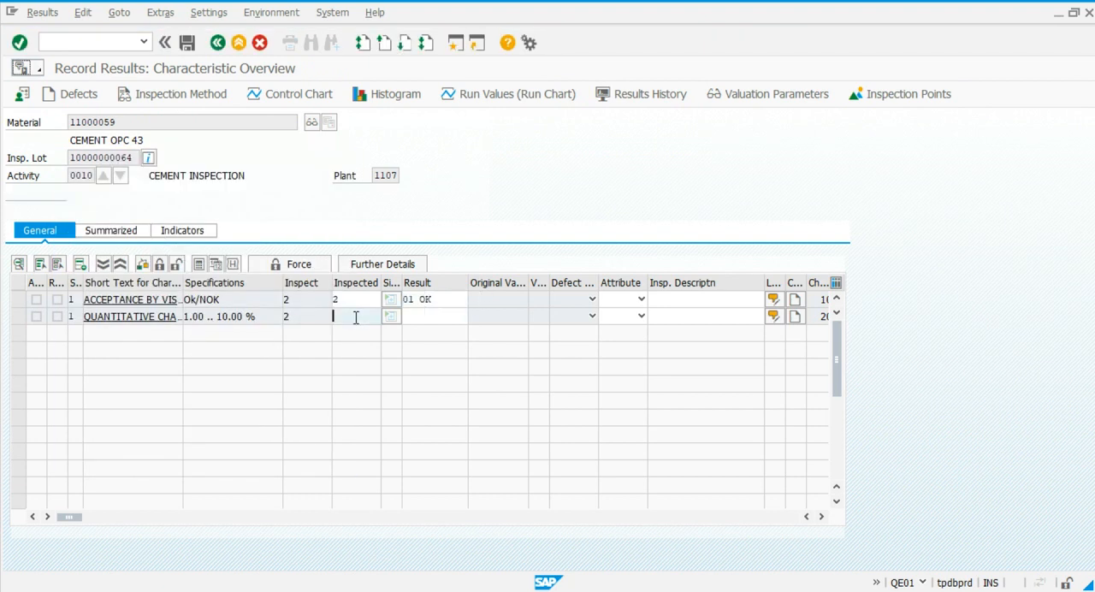
{"action": "type", "text": "2"}
{"action": "key", "text": "Tab"}
{"action": "type", "text": "1"}
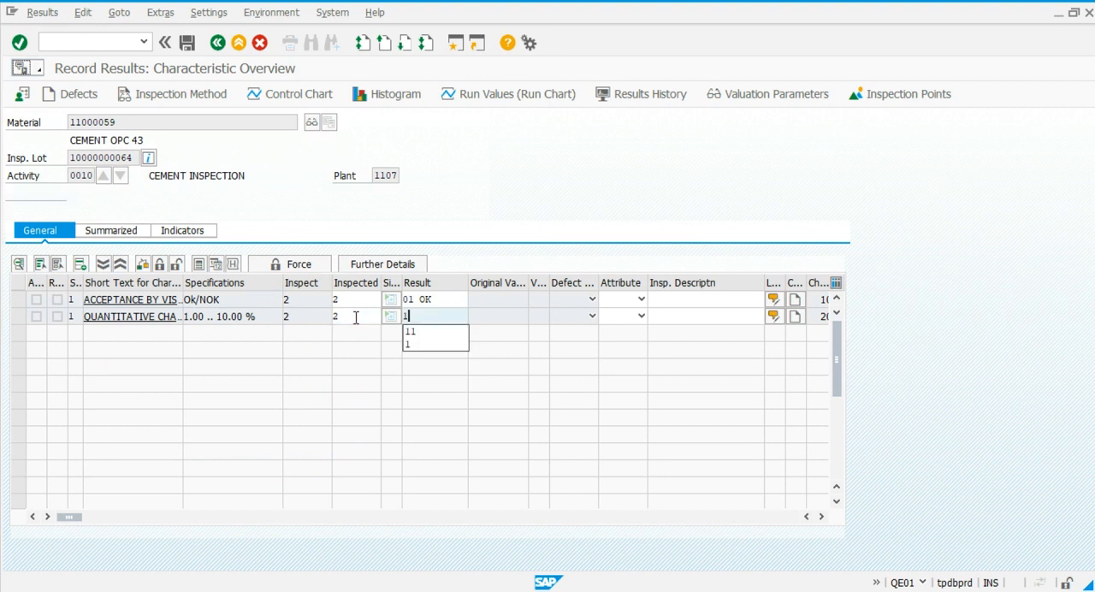
{"action": "key", "text": "BackSpace"}
{"action": "type", "text": "5"}
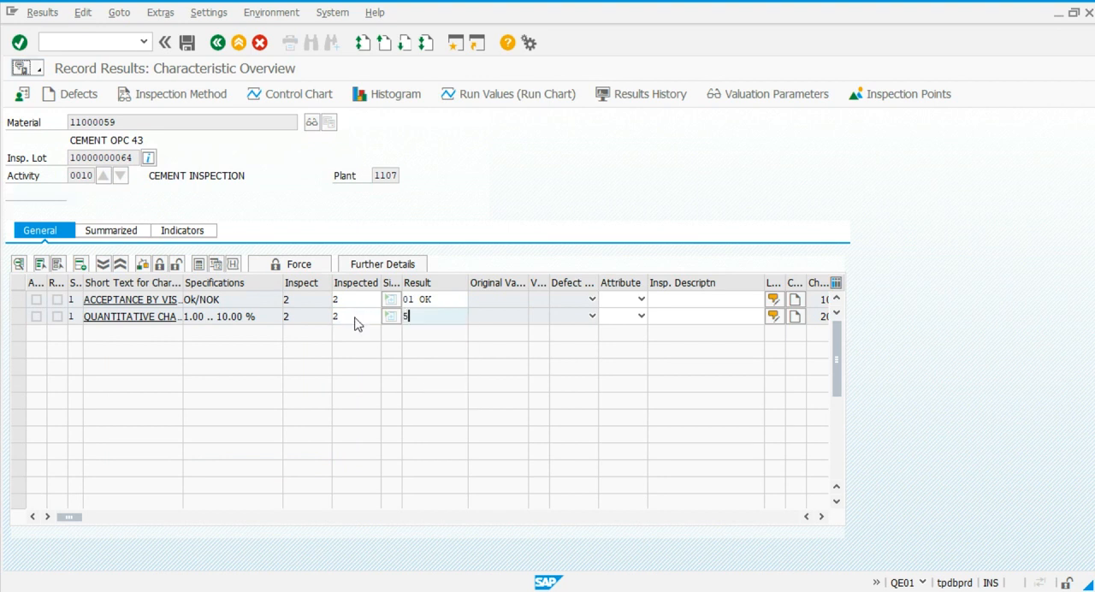
{"action": "key", "text": "Return"}
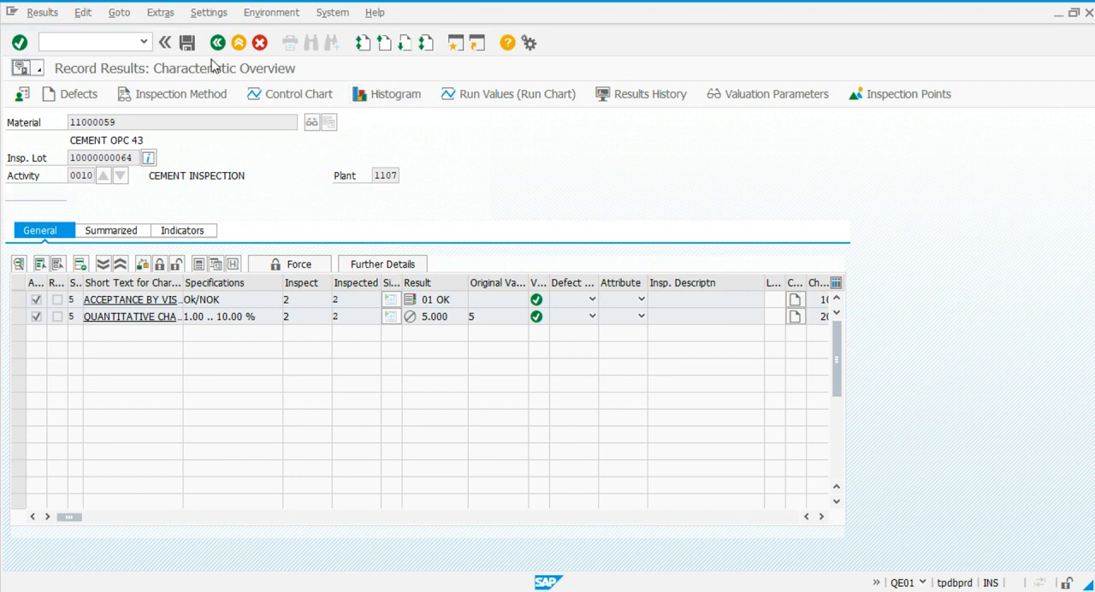
{"action": "left_click", "coordinate": [183, 41]}
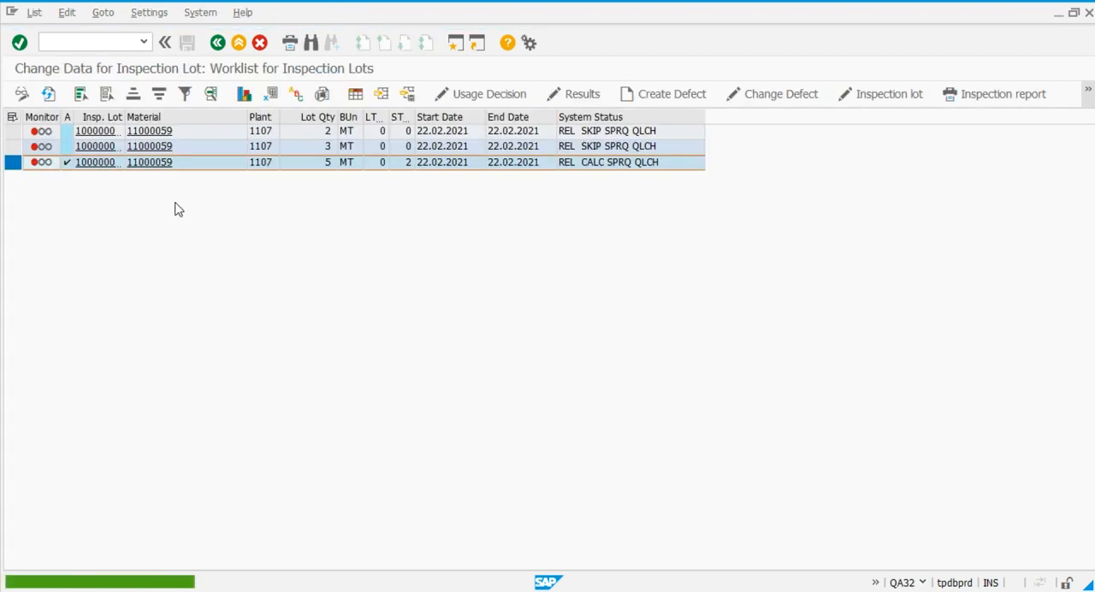
Open the usage decision for the 5 MT lot and assign code A (Accept) from group 01 Goods receipt.
{"action": "left_click", "coordinate": [495, 93]}
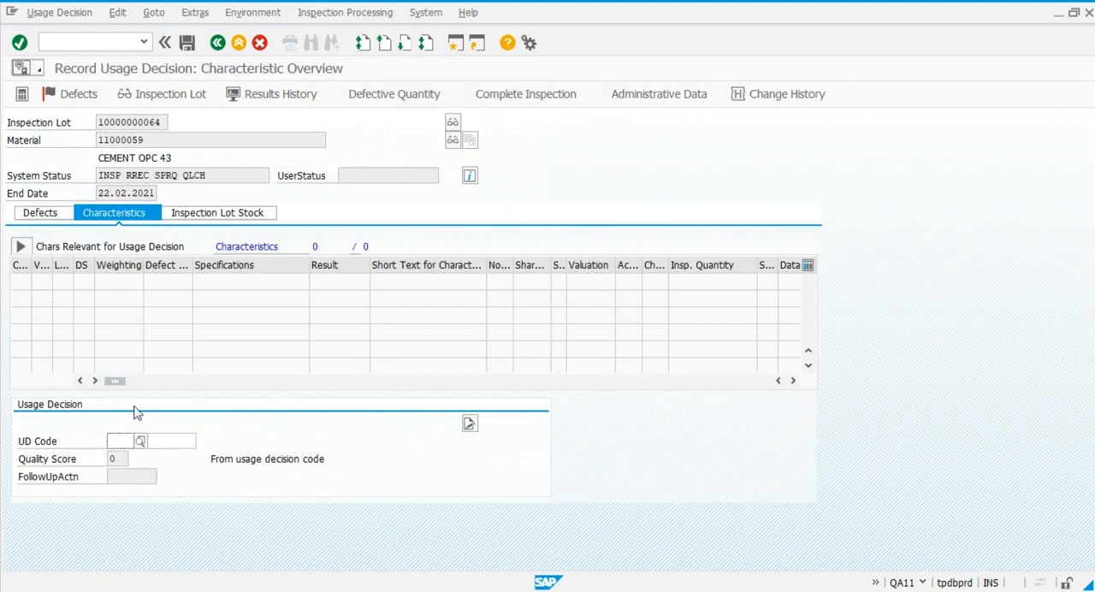
{"action": "left_click", "coordinate": [140, 441]}
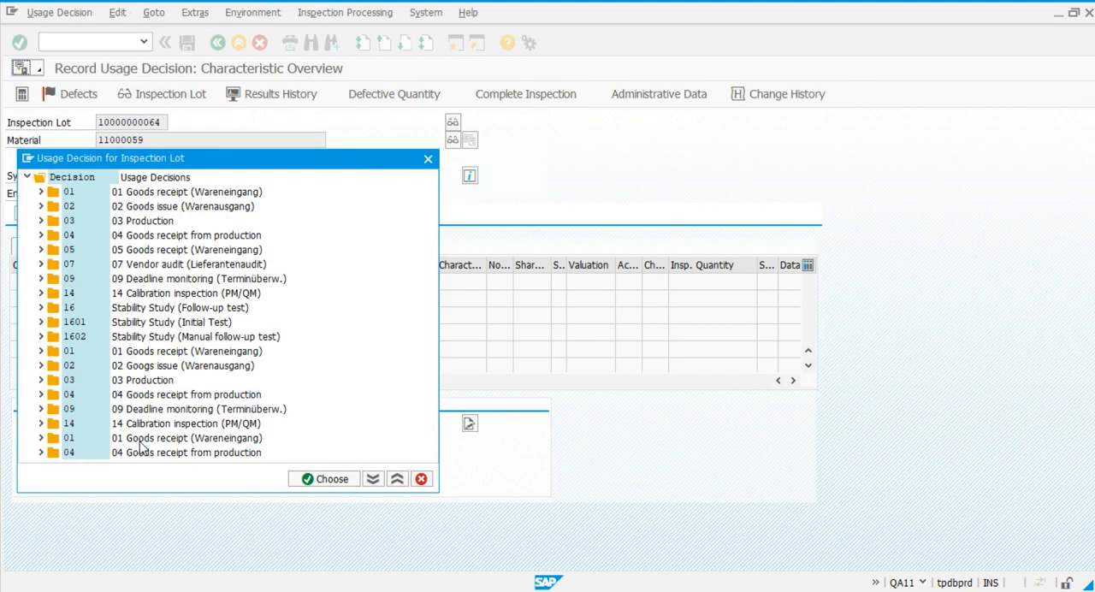
{"action": "left_click", "coordinate": [41, 192]}
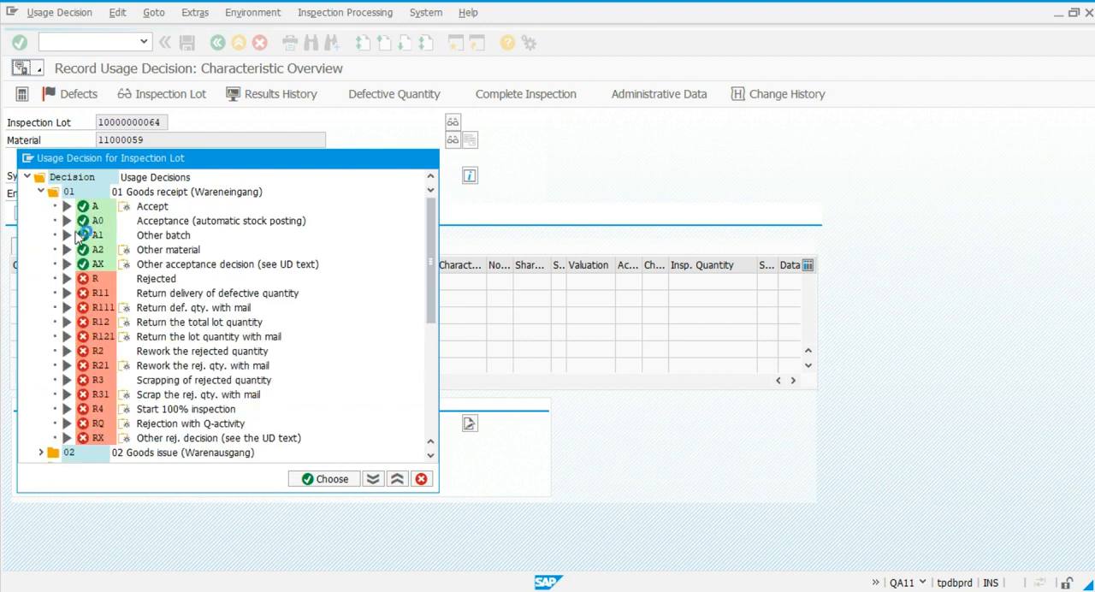
{"action": "double_click", "coordinate": [89, 207]}
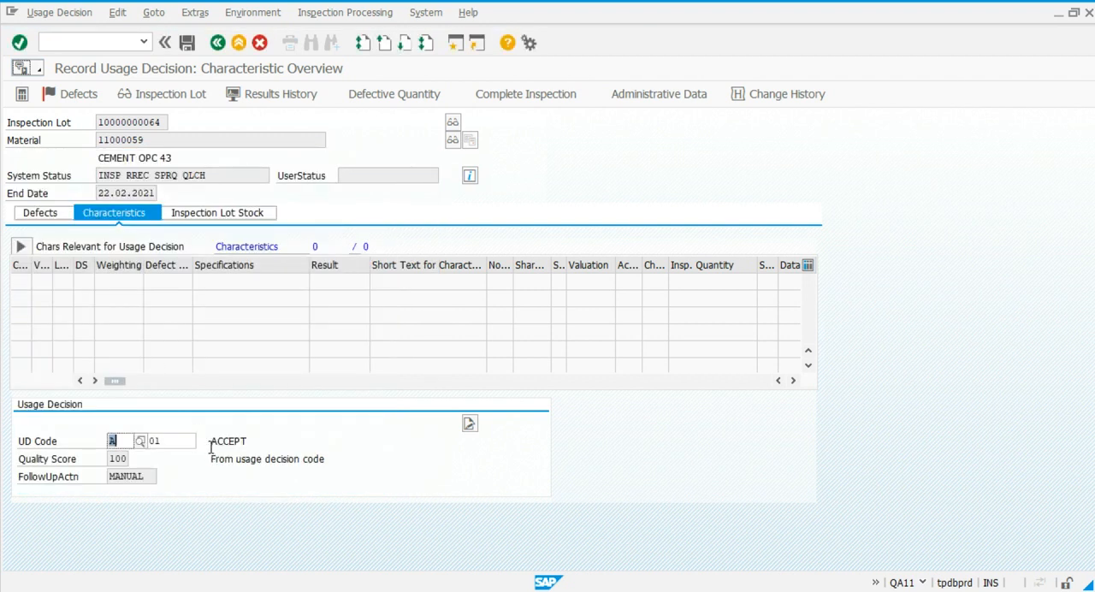
Post the accepted lot's inspection stock to unrestricted use and save the usage decision.
{"action": "left_click", "coordinate": [214, 216]}
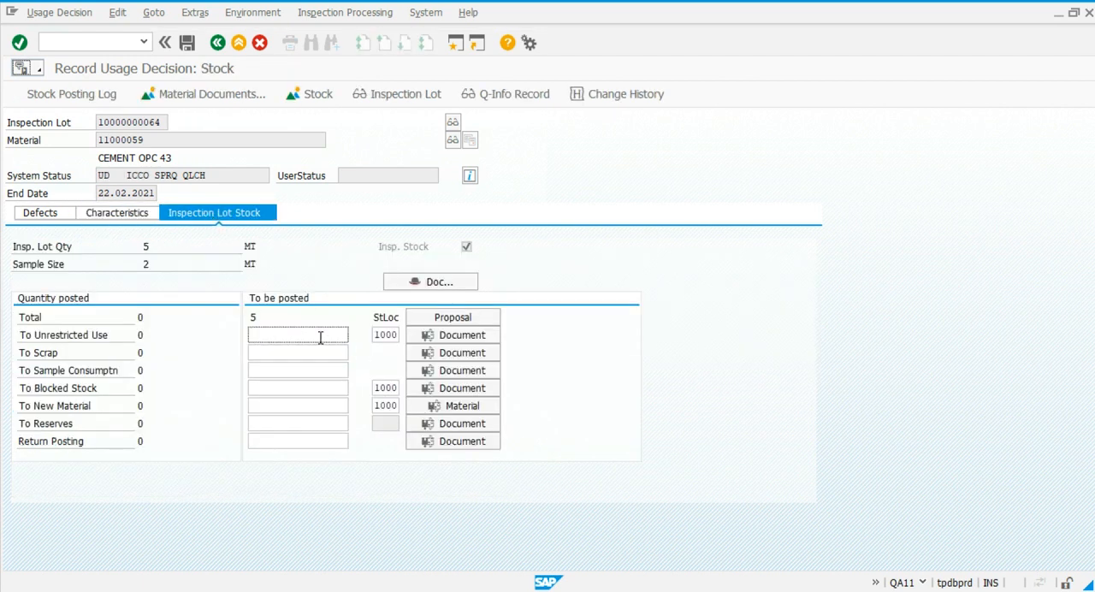
{"action": "key", "text": "Return"}
{"action": "left_click", "coordinate": [192, 42]}
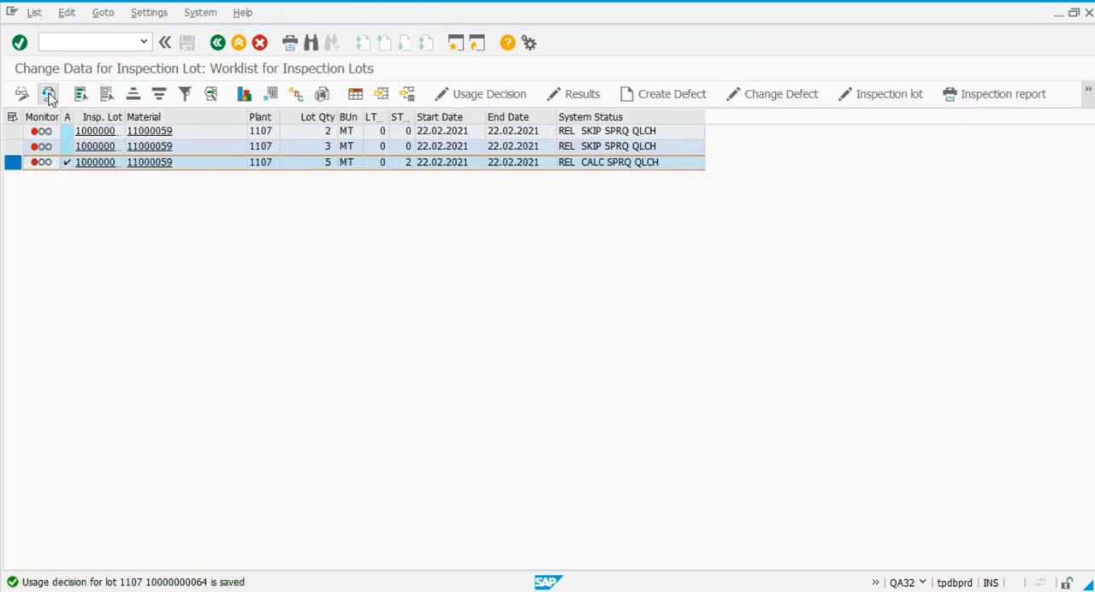
Refresh the inspection lot worklist to check the lots after the acceptance, and return to the purchase order goods receipt.
{"action": "left_click", "coordinate": [48, 94]}
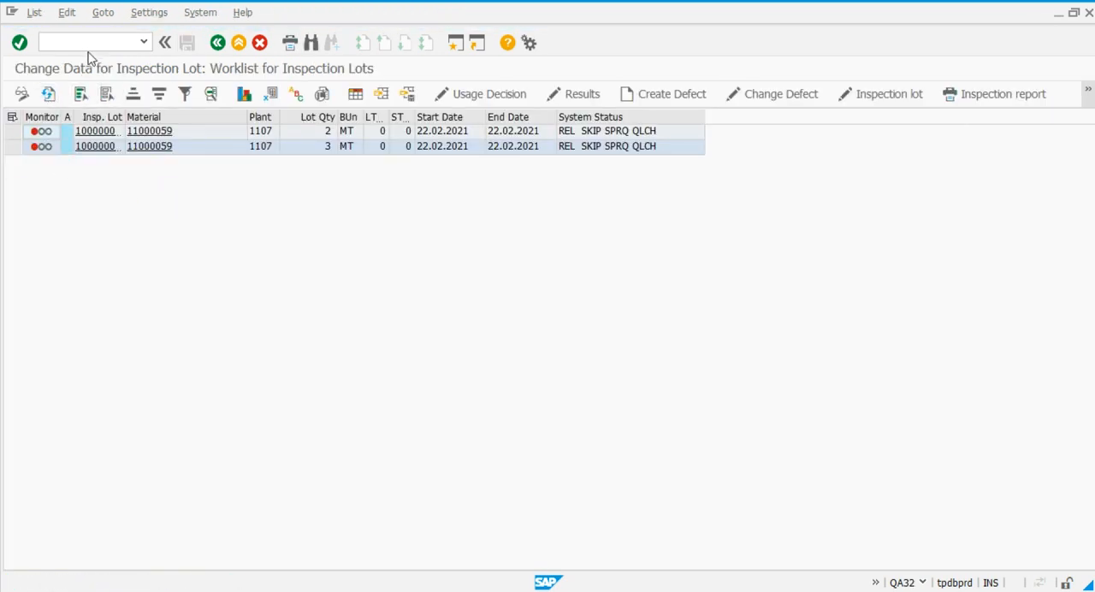
{"action": "key", "text": "alt+Tab"}
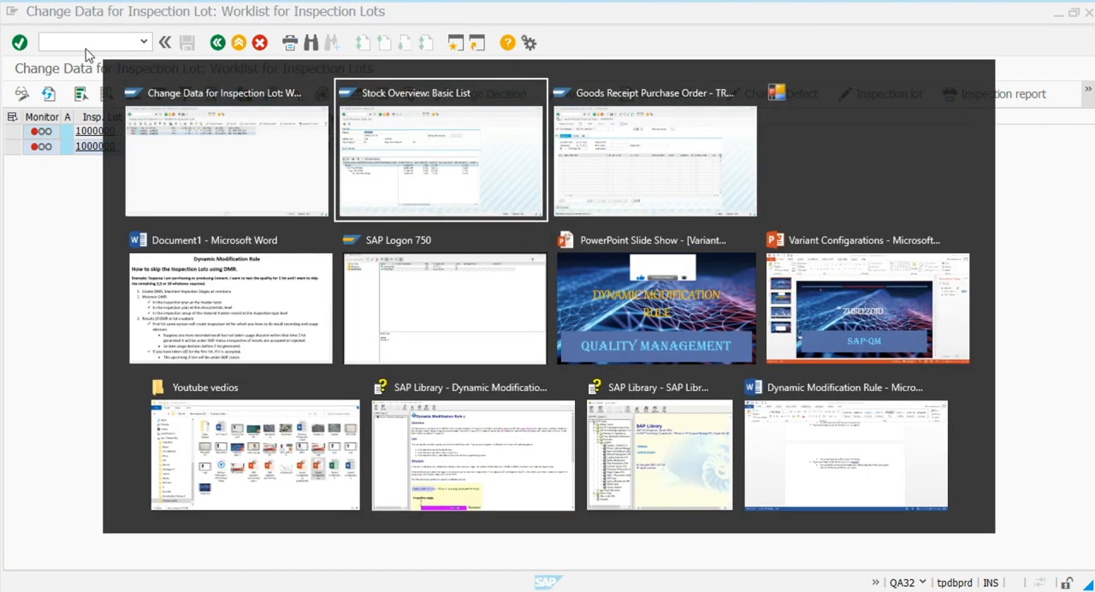
{"action": "key", "text": "Tab"}
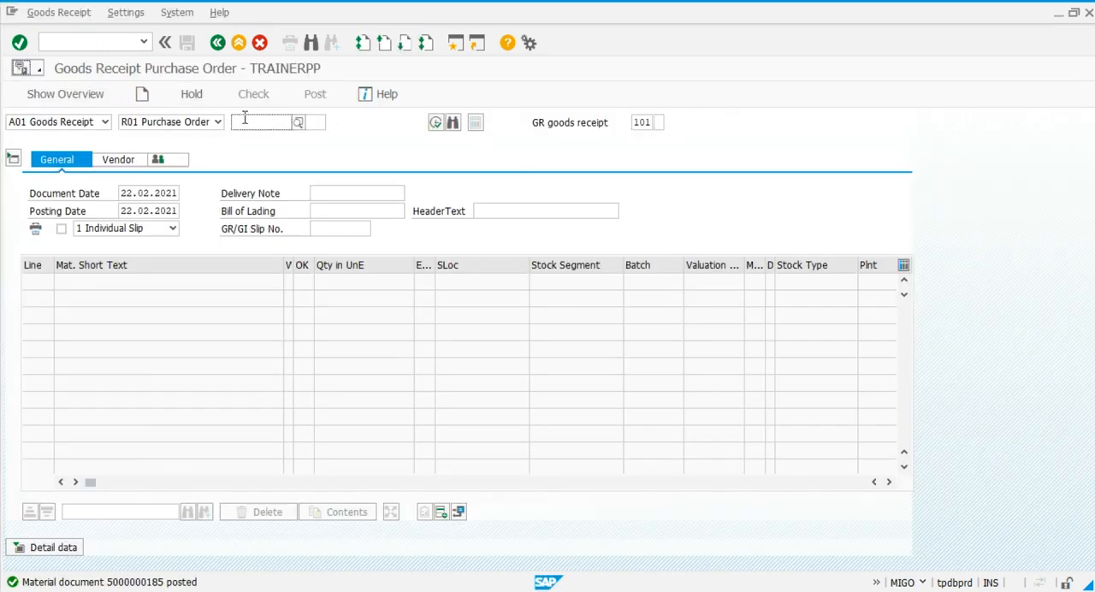
Load the most recently used purchase order for goods receipt and mark its CEMENT OPC 43 line as OK.
{"action": "left_click", "coordinate": [244, 120]}
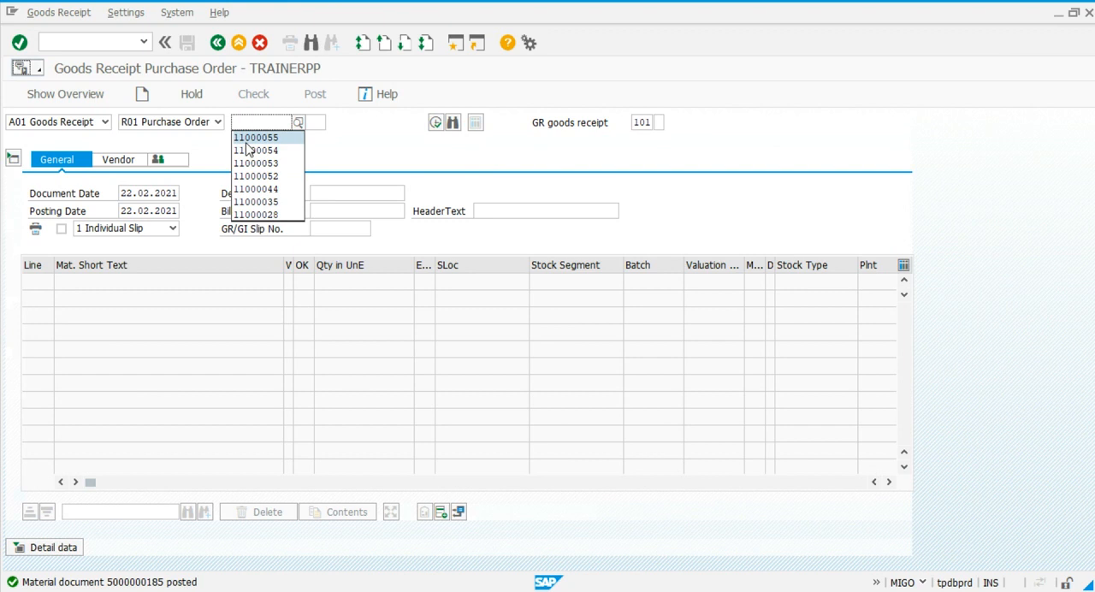
{"action": "left_click", "coordinate": [246, 139]}
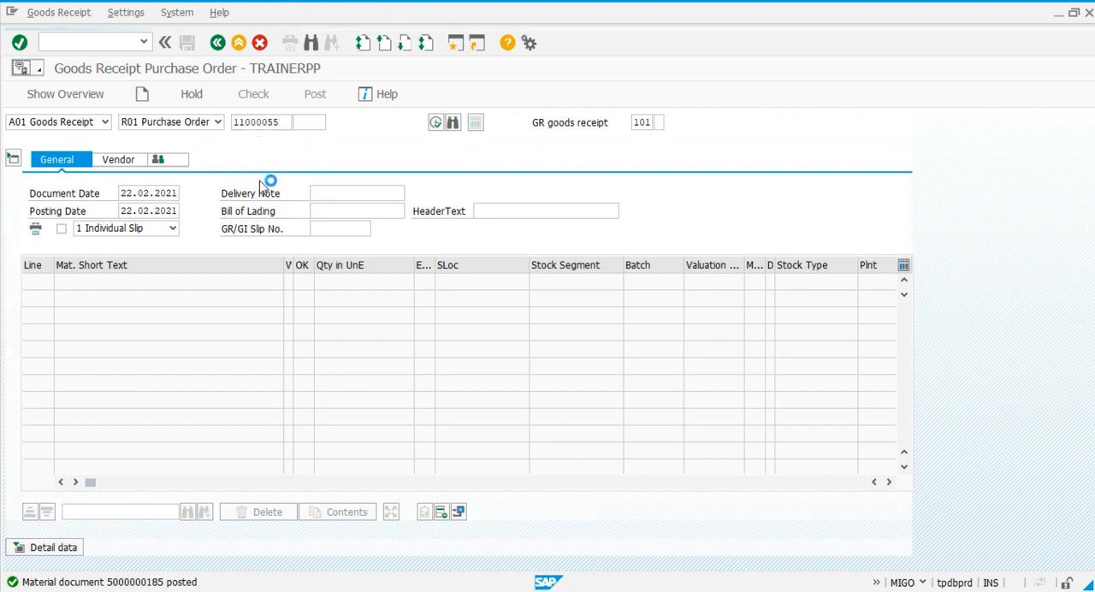
{"action": "left_click", "coordinate": [303, 282]}
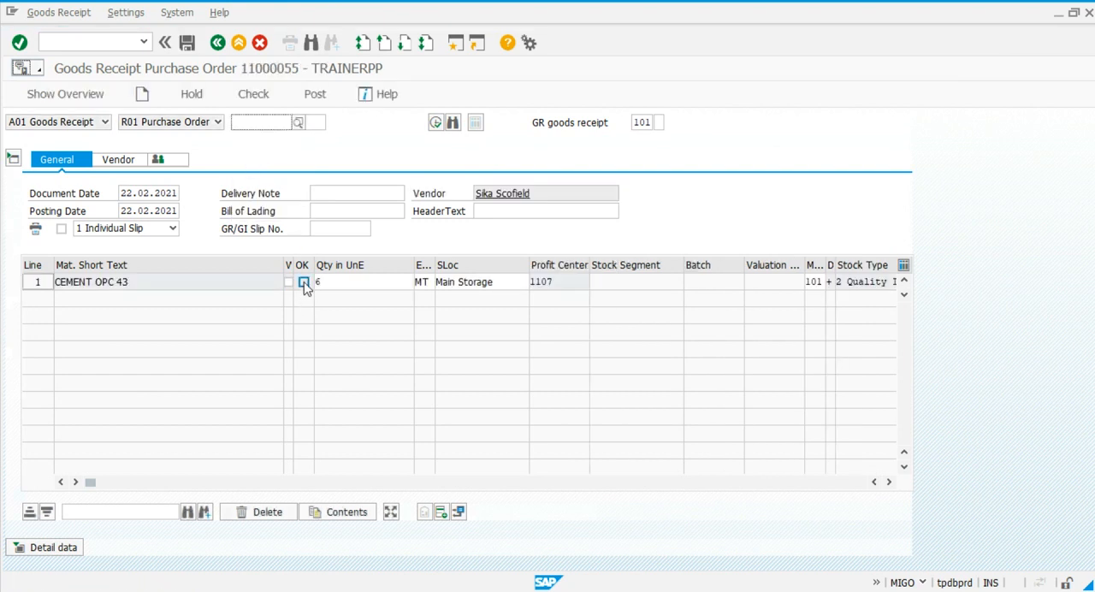
Set the cement item's delivery note quantity to 6, then check and post the 6 MT goods receipt.
{"action": "left_click", "coordinate": [47, 547]}
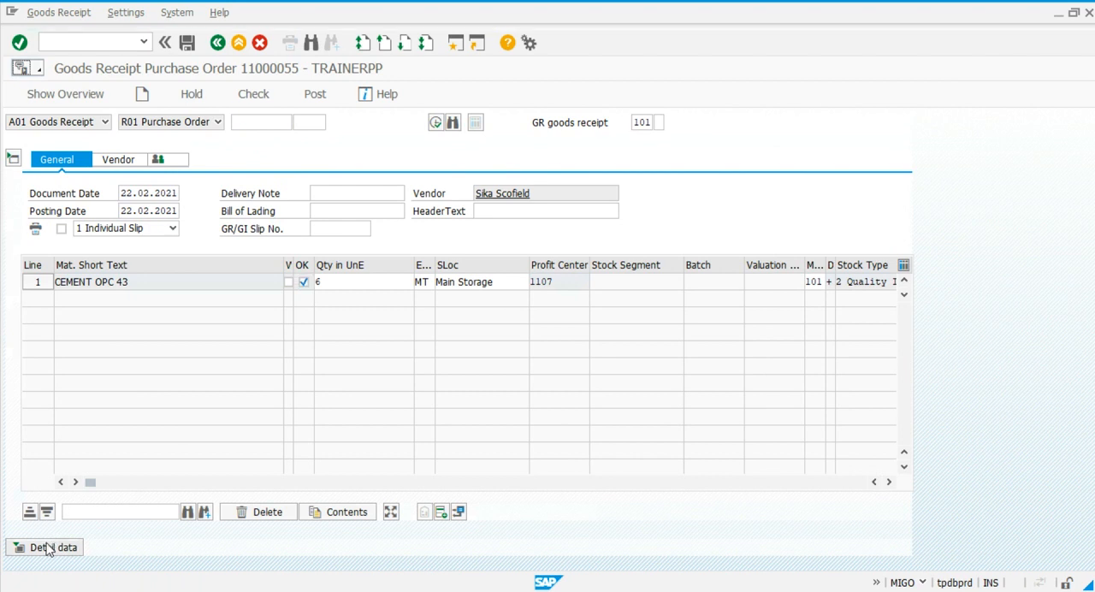
{"action": "left_click", "coordinate": [170, 477]}
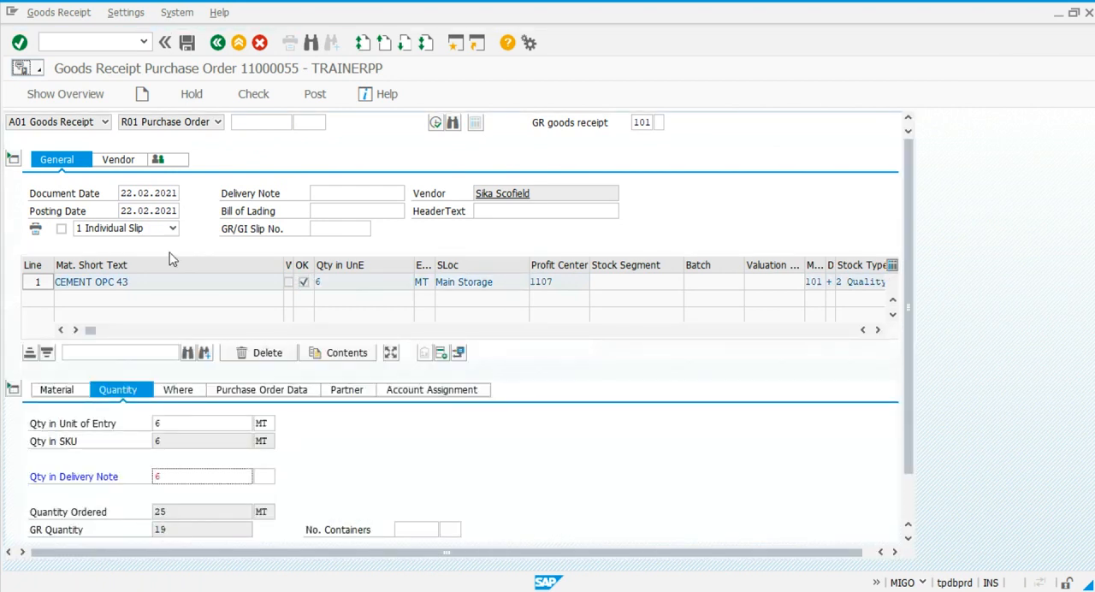
{"action": "left_click", "coordinate": [267, 100]}
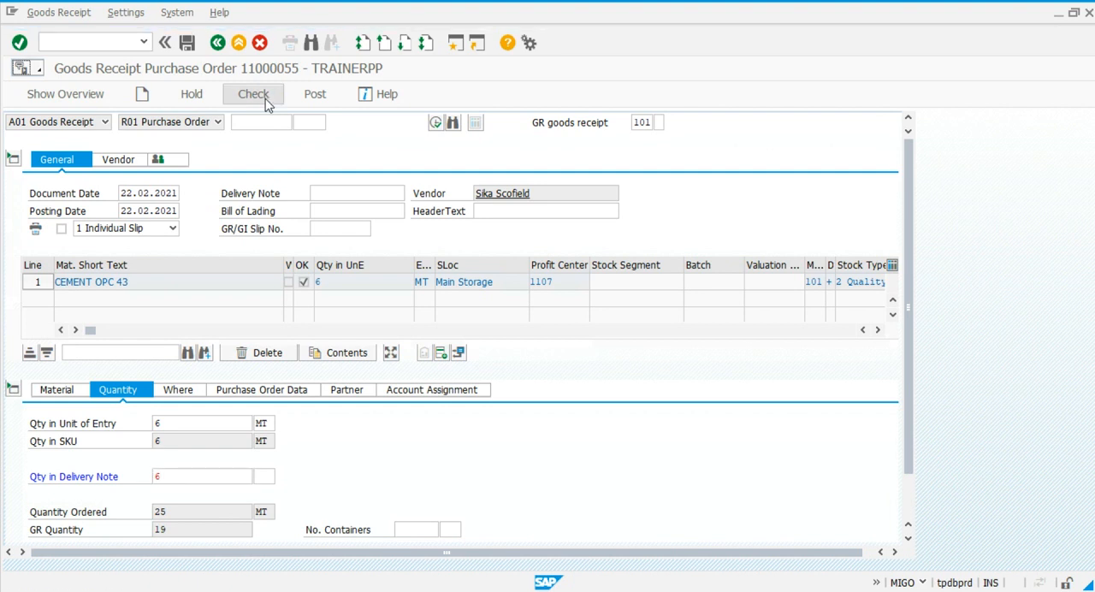
{"action": "left_click", "coordinate": [312, 99]}
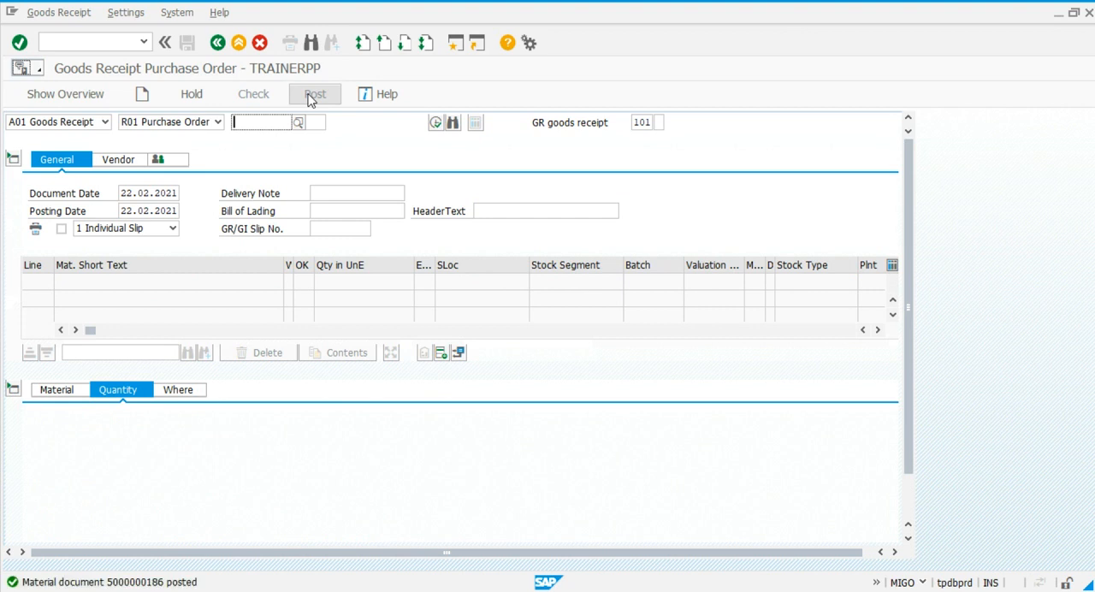
Refresh the stock overview for material 11000059 to check its unrestricted and quality inspection stock after the receipt.
{"action": "key", "text": "alt+Tab"}
{"action": "key", "text": "alt+Tab"}
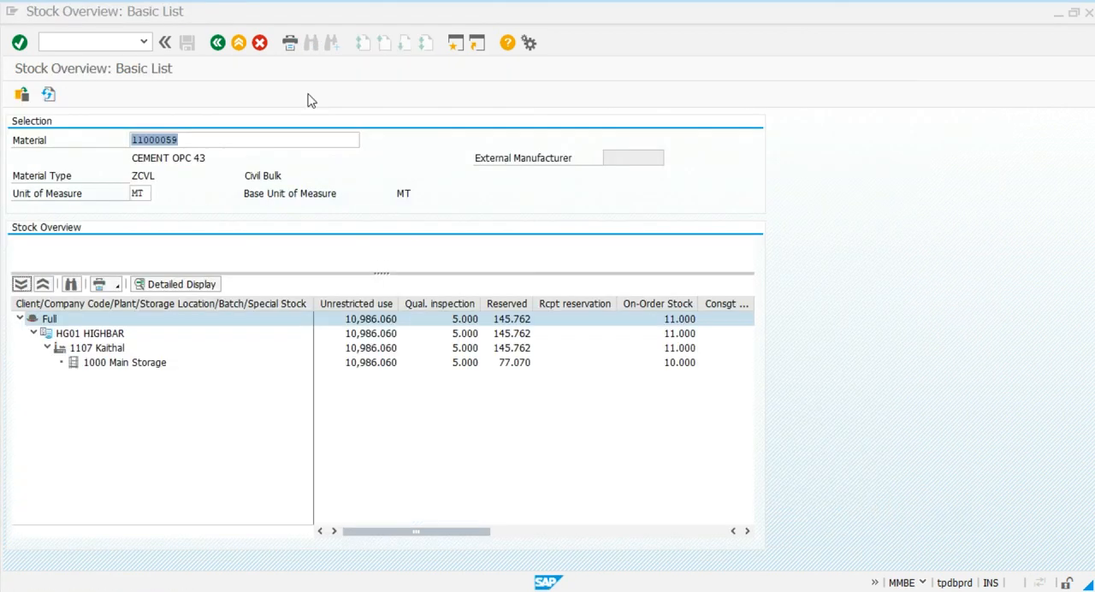
{"action": "left_click", "coordinate": [48, 94]}
{"action": "key", "text": "alt+Tab"}
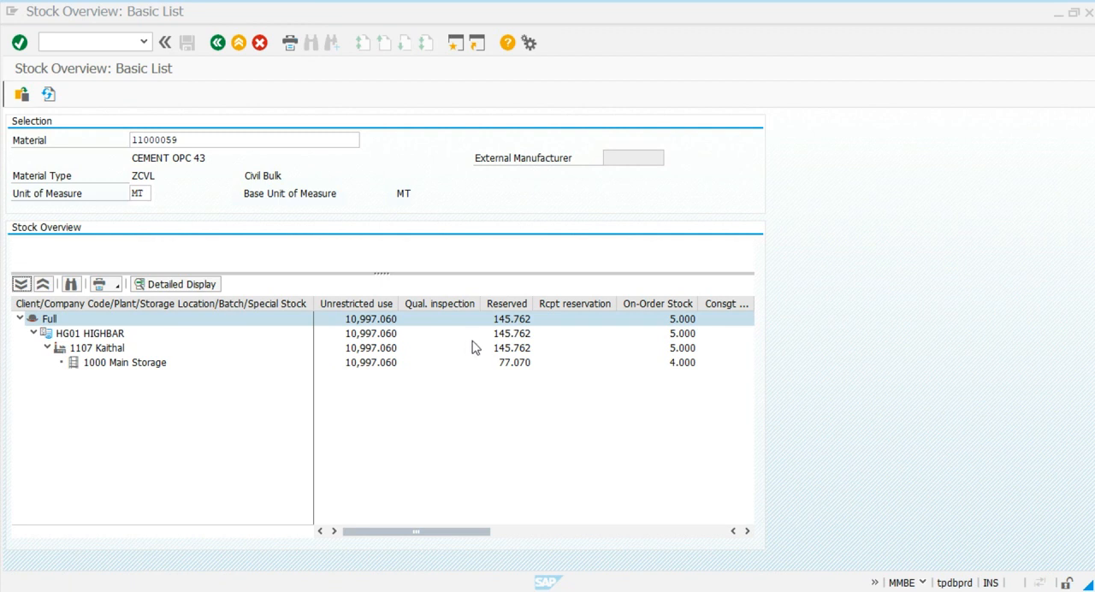
{"action": "key", "text": "alt+Tab"}
{"action": "key", "text": "alt+Tab"}
{"action": "key", "text": "alt+Tab"}
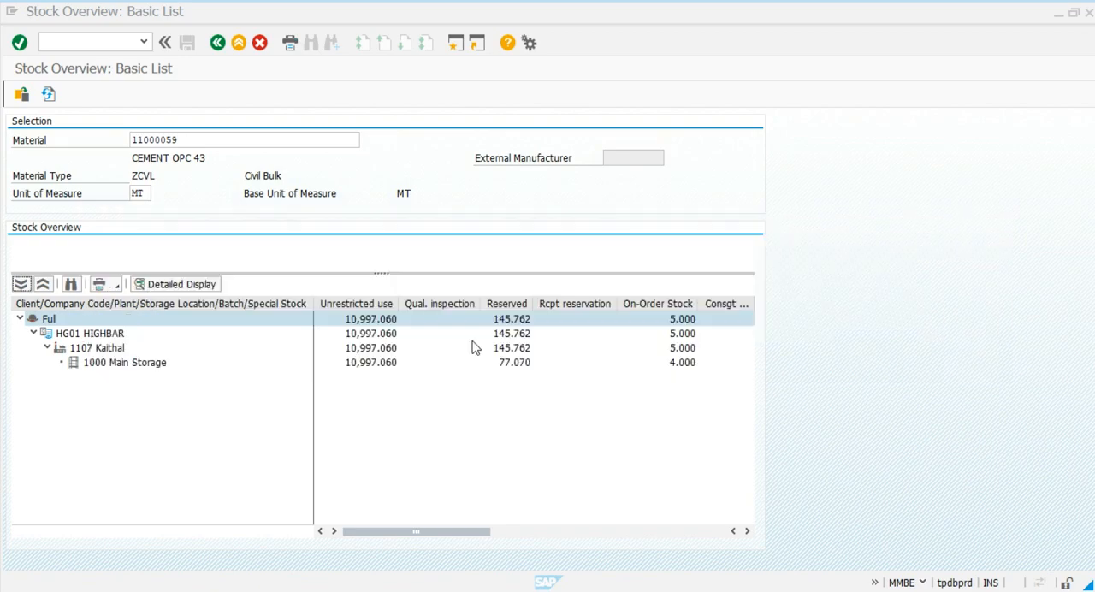